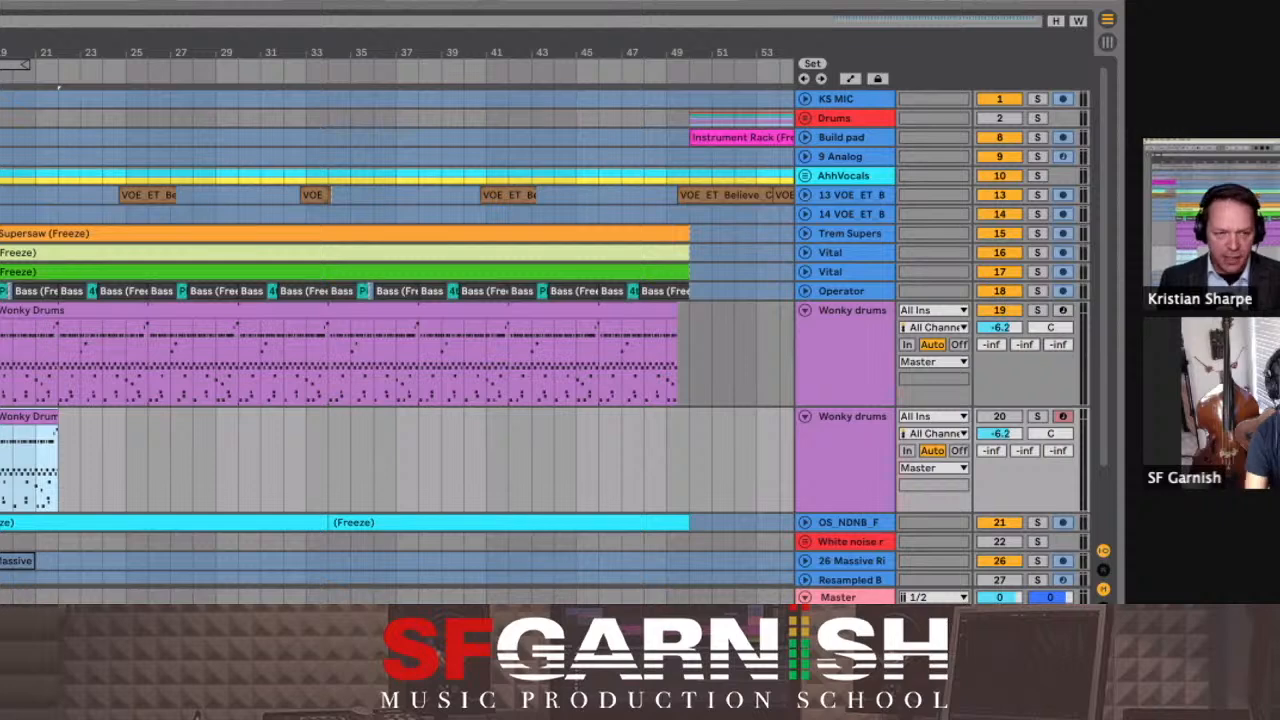
# Step: Expand vocal track 13 and play the arrangement from bar 13 into bar 36
pyautogui.click(4, 352)
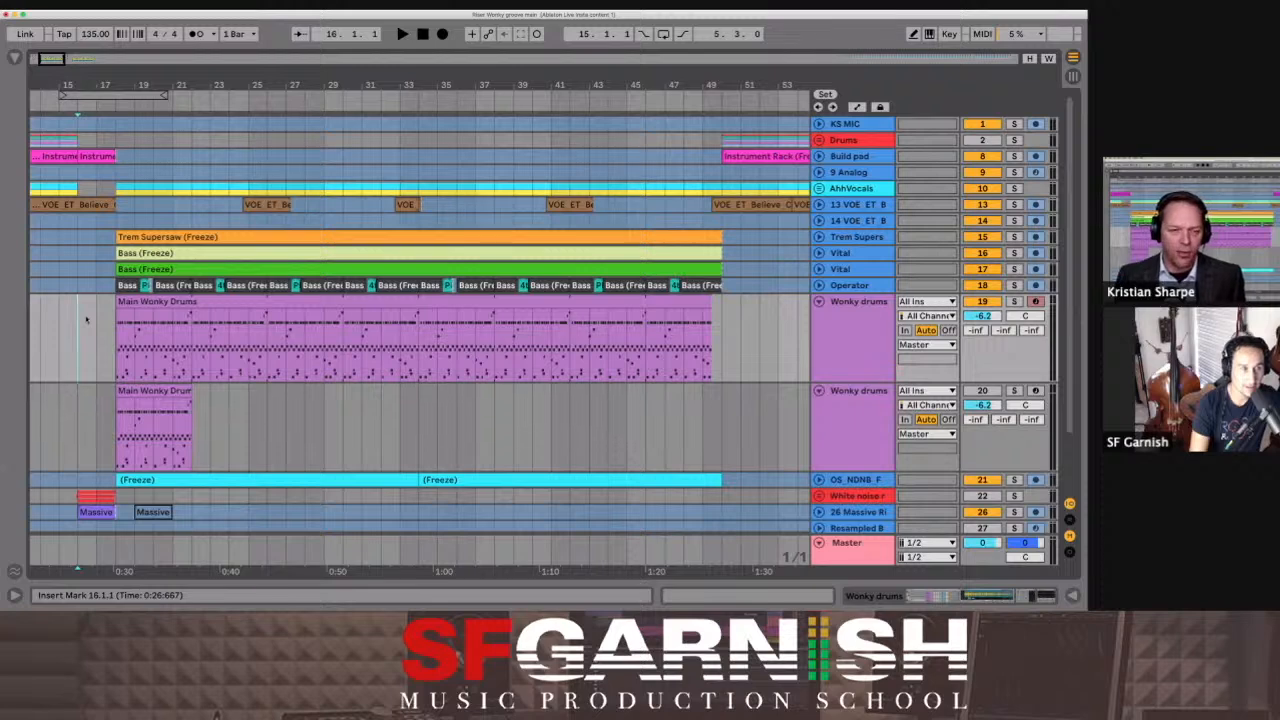
pyautogui.hscroll(-5, 86, 320)
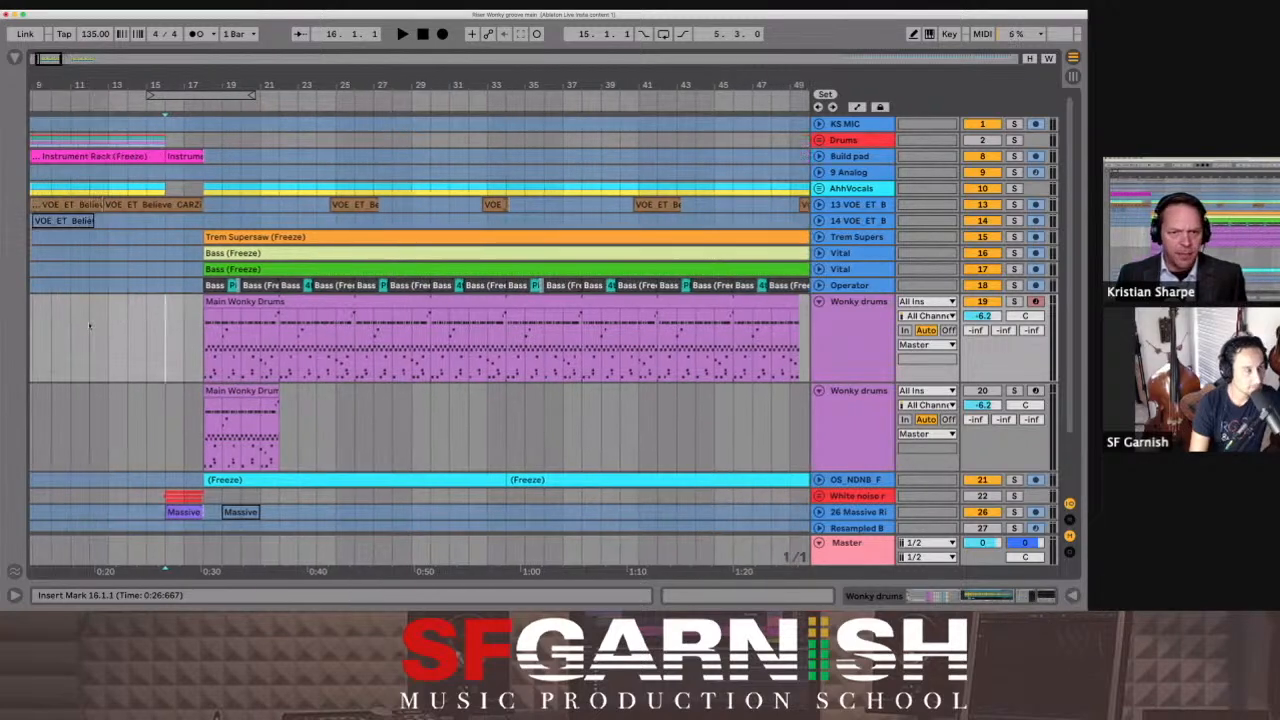
pyautogui.click(820, 205)
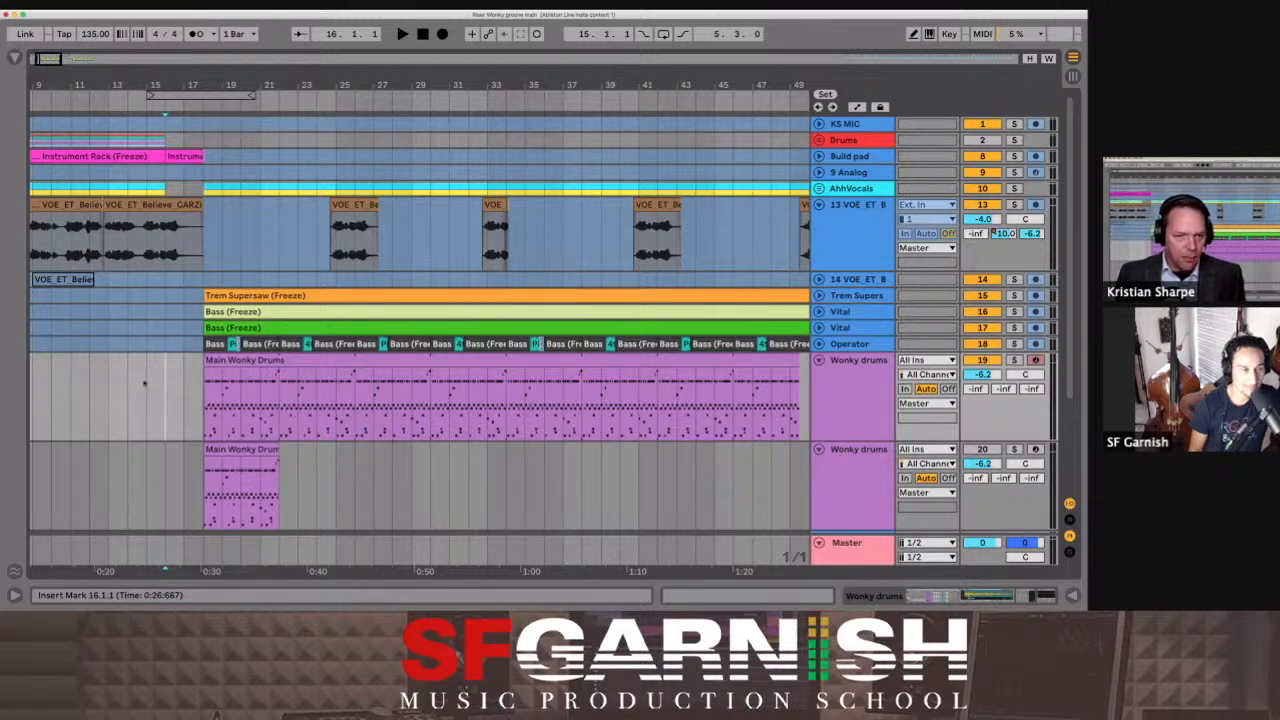
pyautogui.click(107, 380)
pyautogui.press('space')
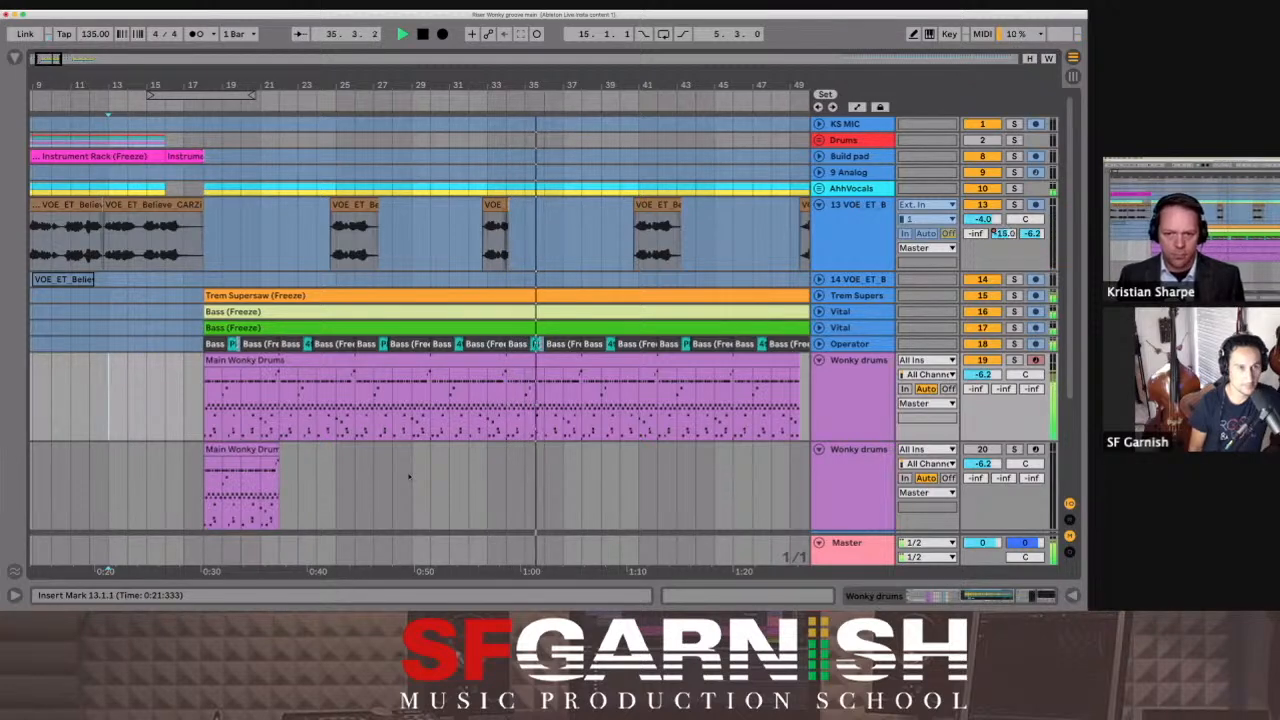
pyautogui.press('space')
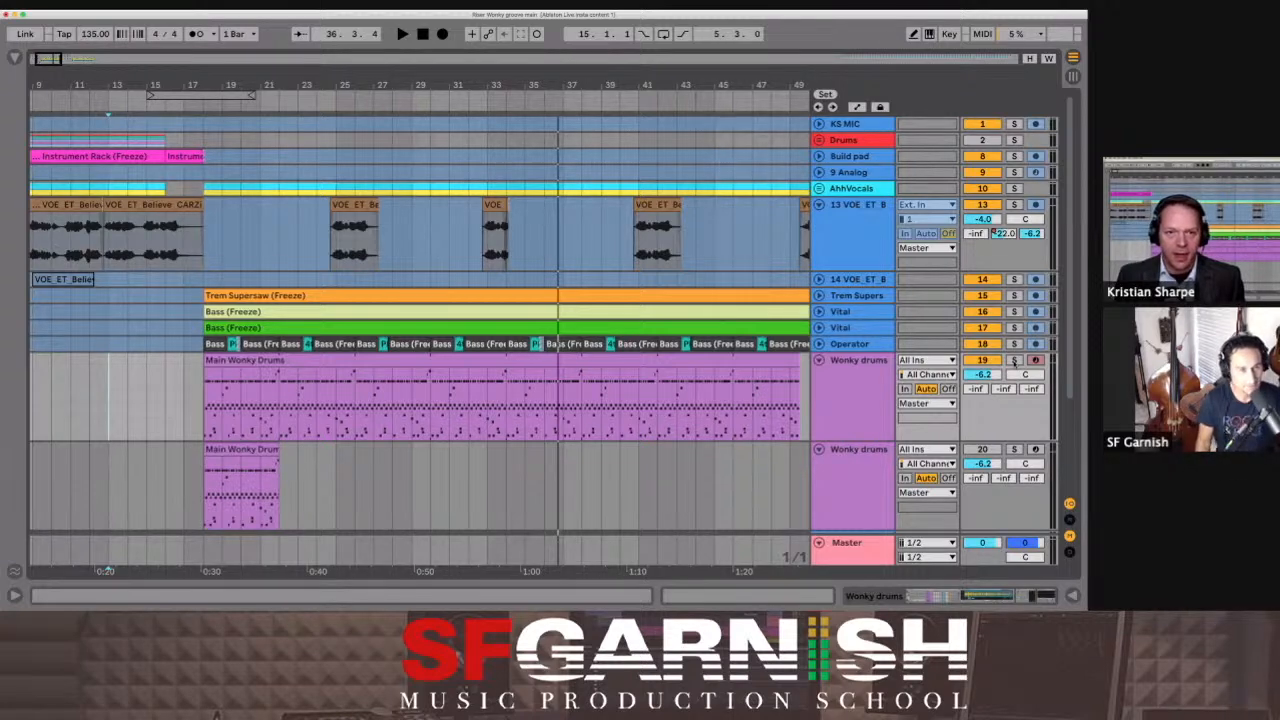
# Step: Solo Wonky drums track 19 and open its Main Wonky Drums clip in an enlarged note editor
pyautogui.click(1014, 360)
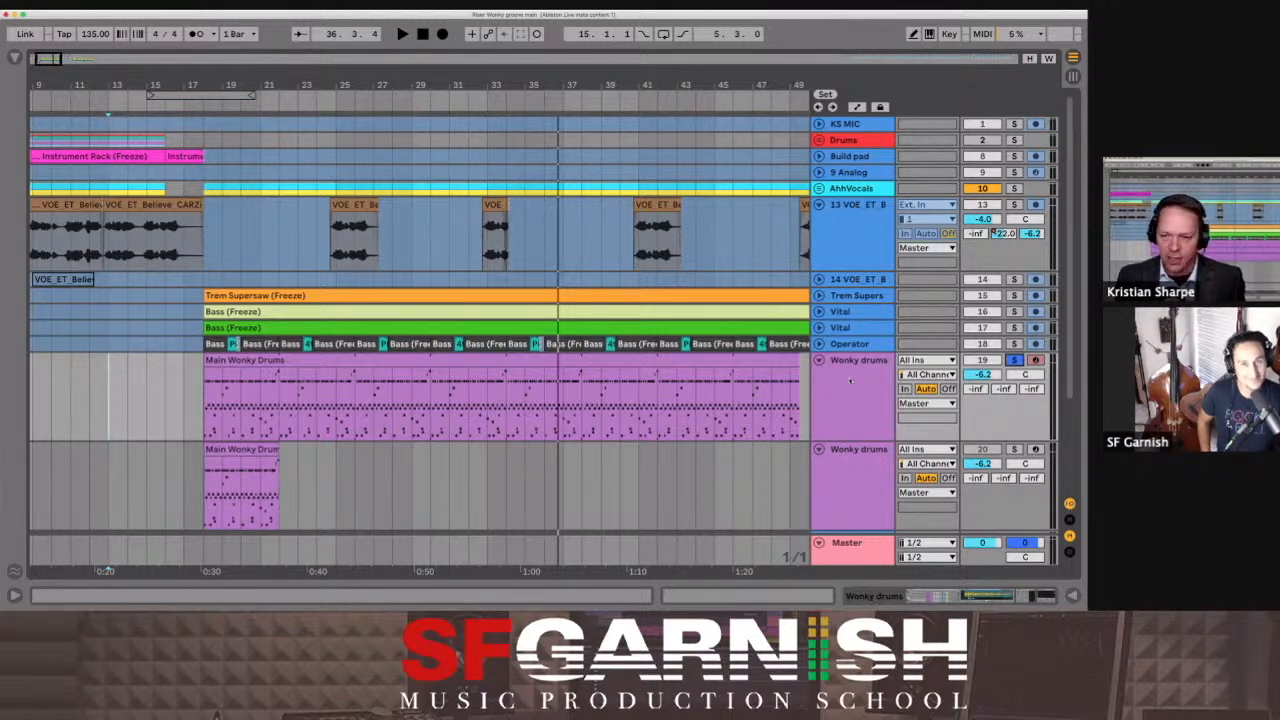
pyautogui.click(222, 362)
pyautogui.doubleClick(222, 362)
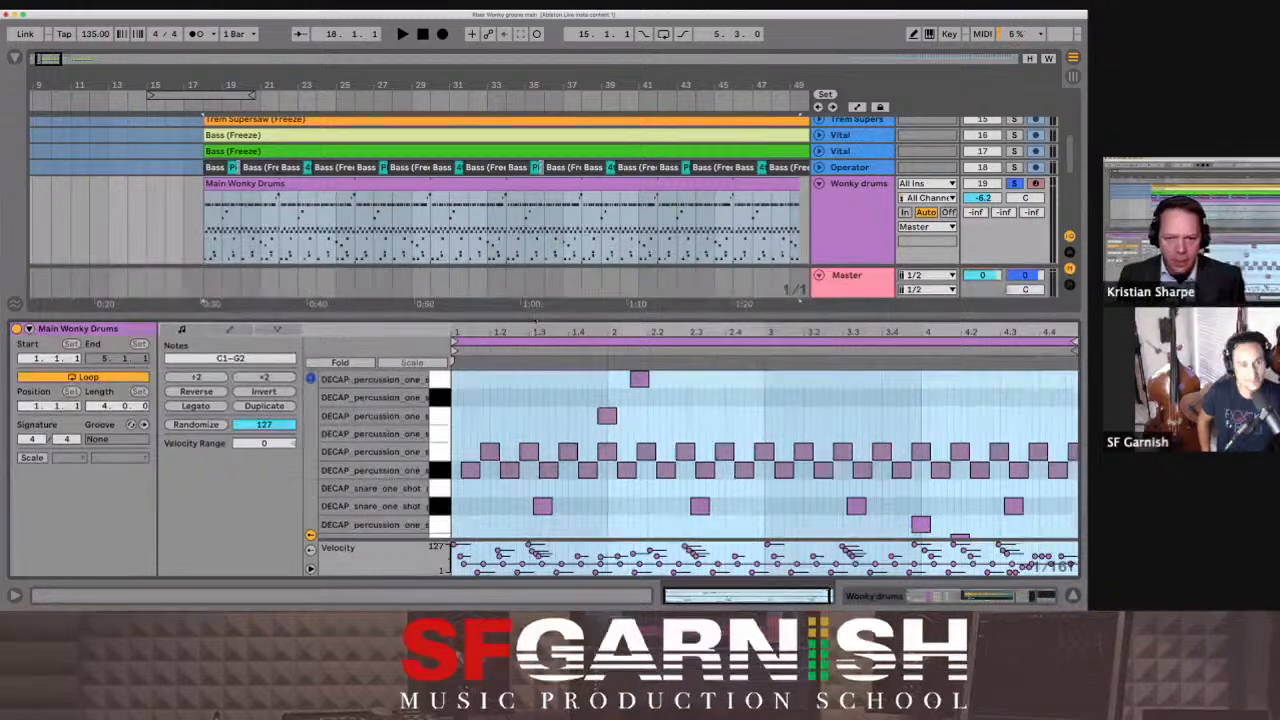
pyautogui.moveTo(538, 317); pyautogui.dragTo(540, 152)
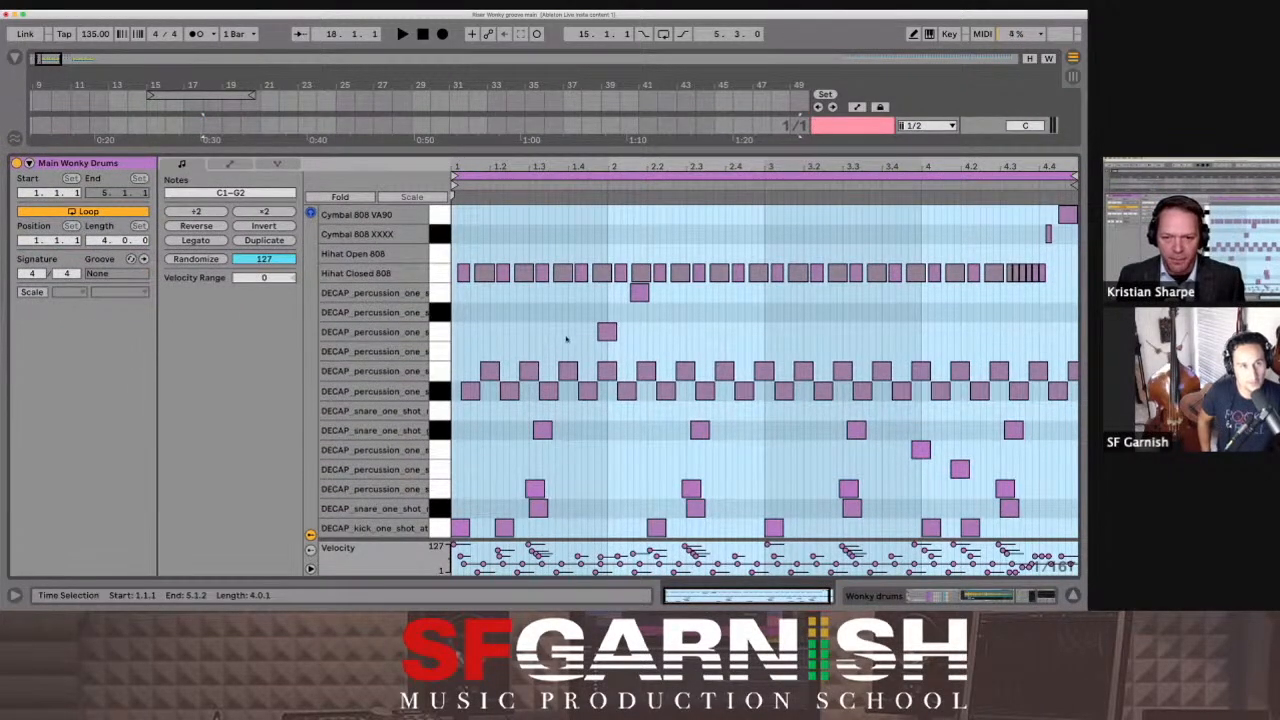
pyautogui.moveTo(464, 143); pyautogui.dragTo(515, 290)
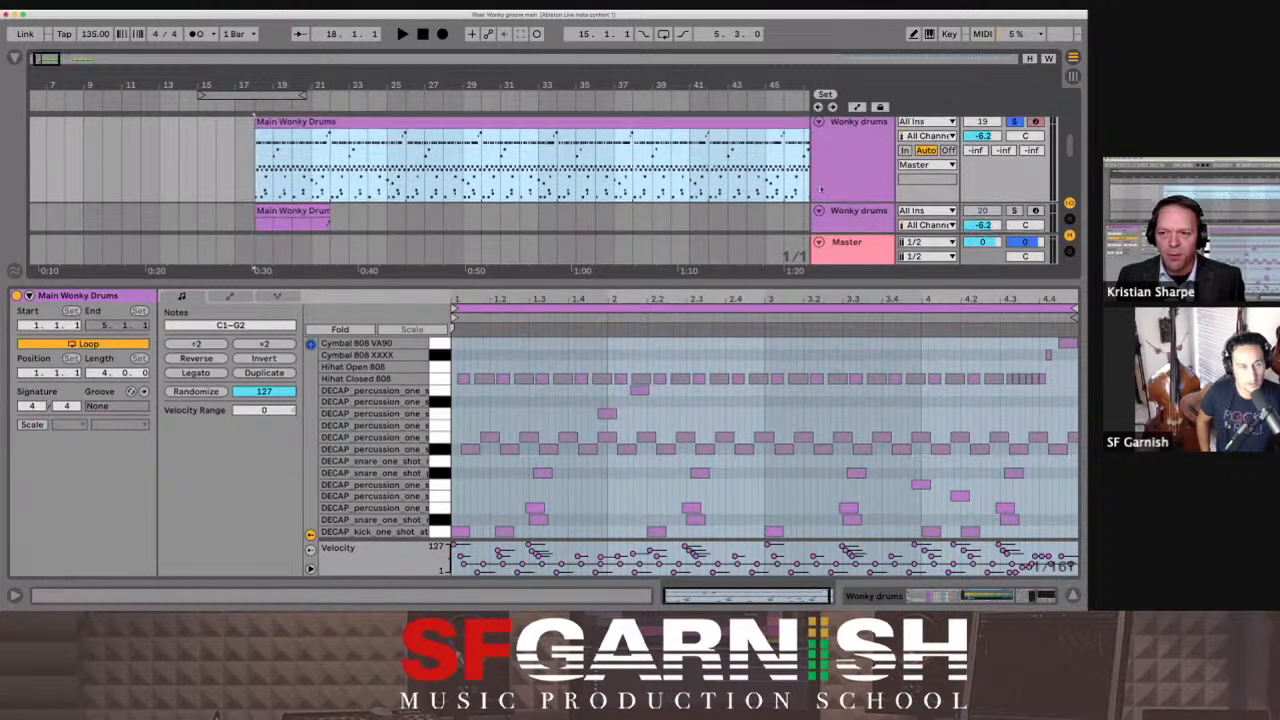
# Step: Show the Drum Rack on Wonky drums track 19 and bring the loaded pads from C1 upward into view
pyautogui.scroll(-1, 820, 188)
pyautogui.scroll(2, 860, 170)
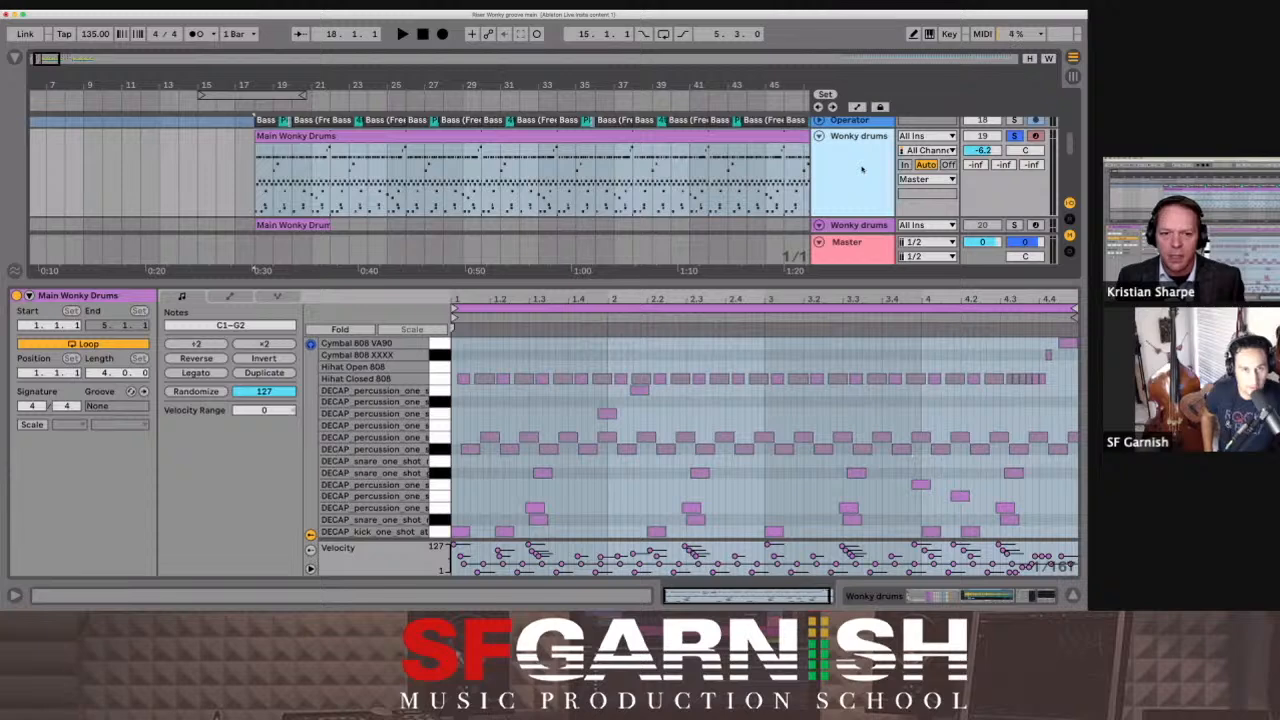
pyautogui.click(861, 170)
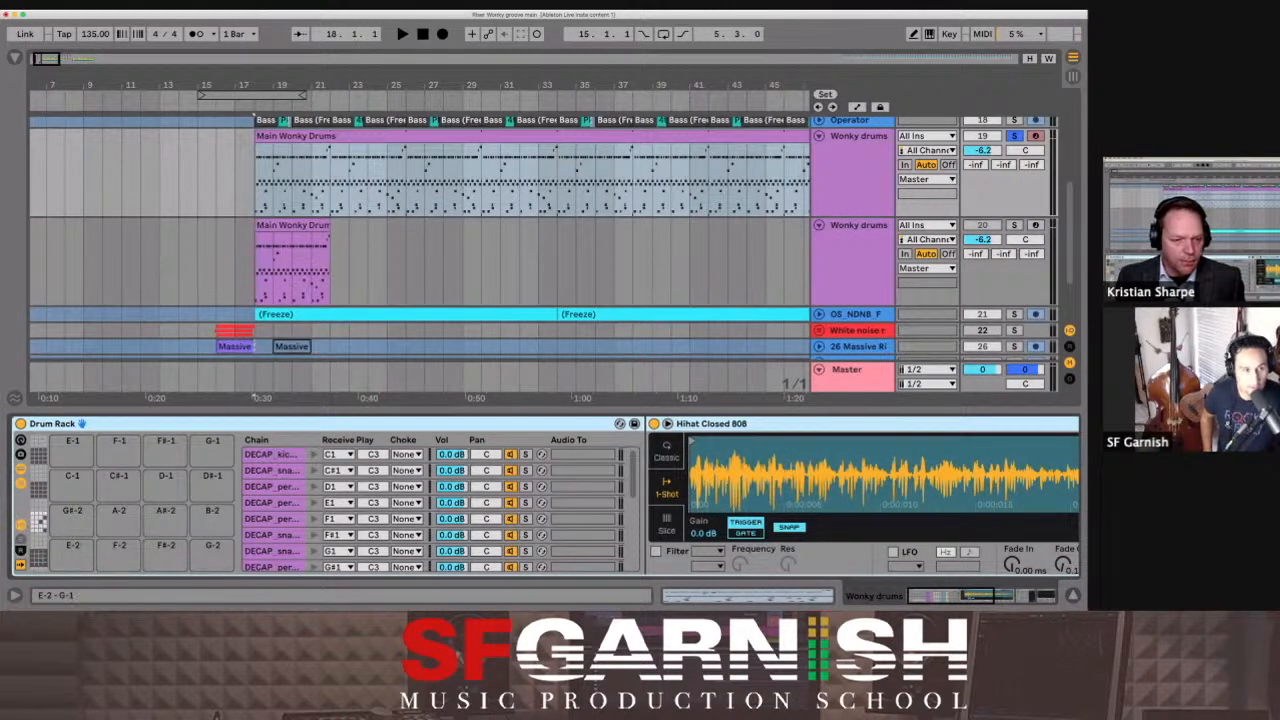
pyautogui.click(40, 528)
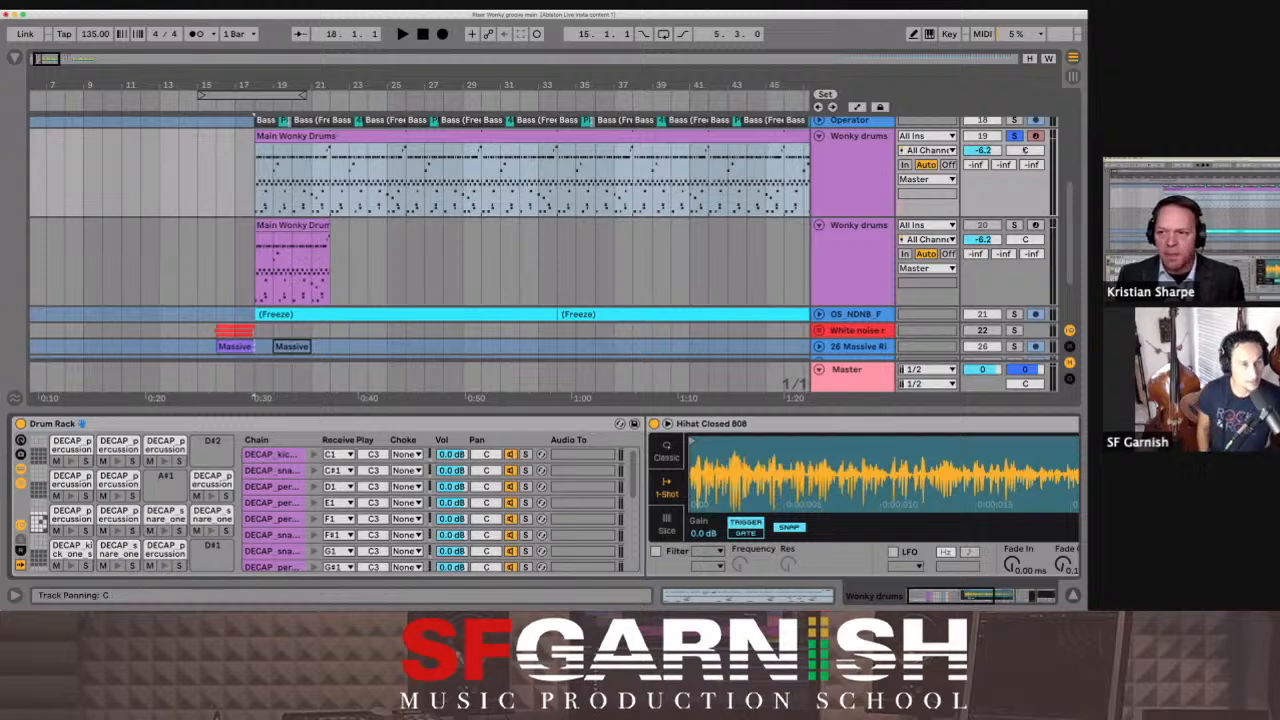
# Step: Play the soloed Wonky drums from bar 18 and stop after a few bars
pyautogui.click(254, 172)
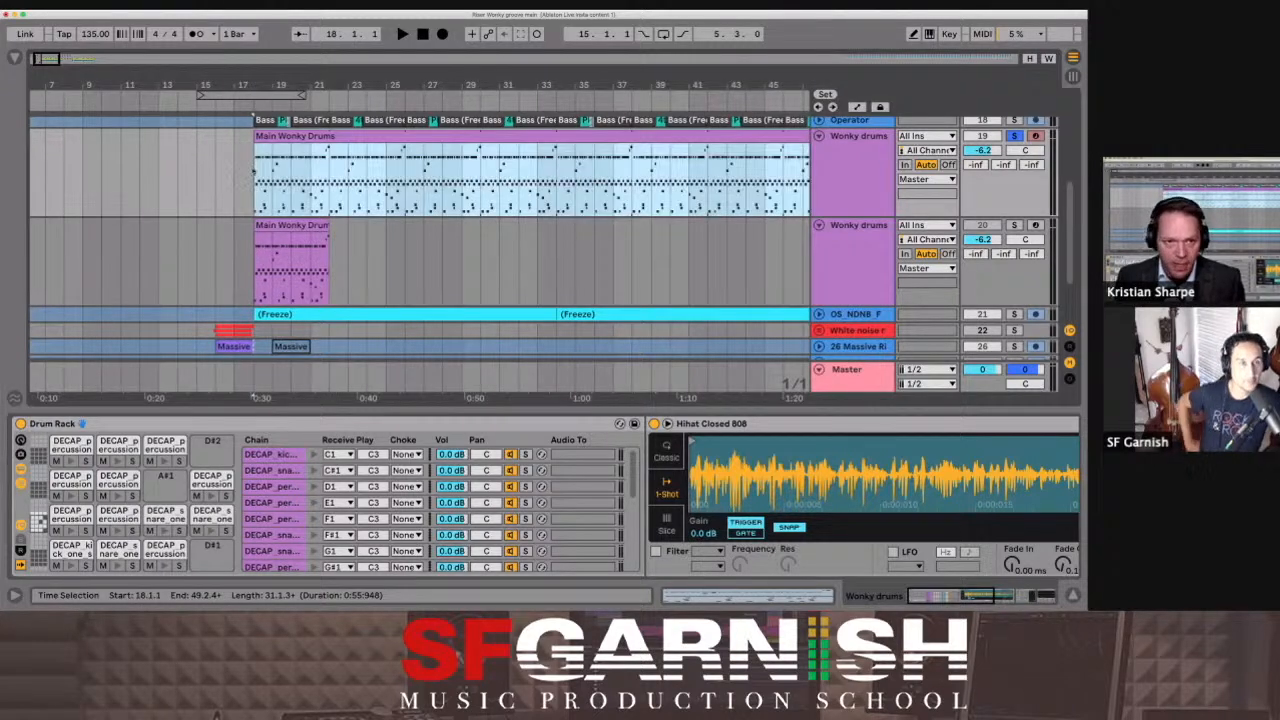
pyautogui.click(254, 172)
pyautogui.press('space')
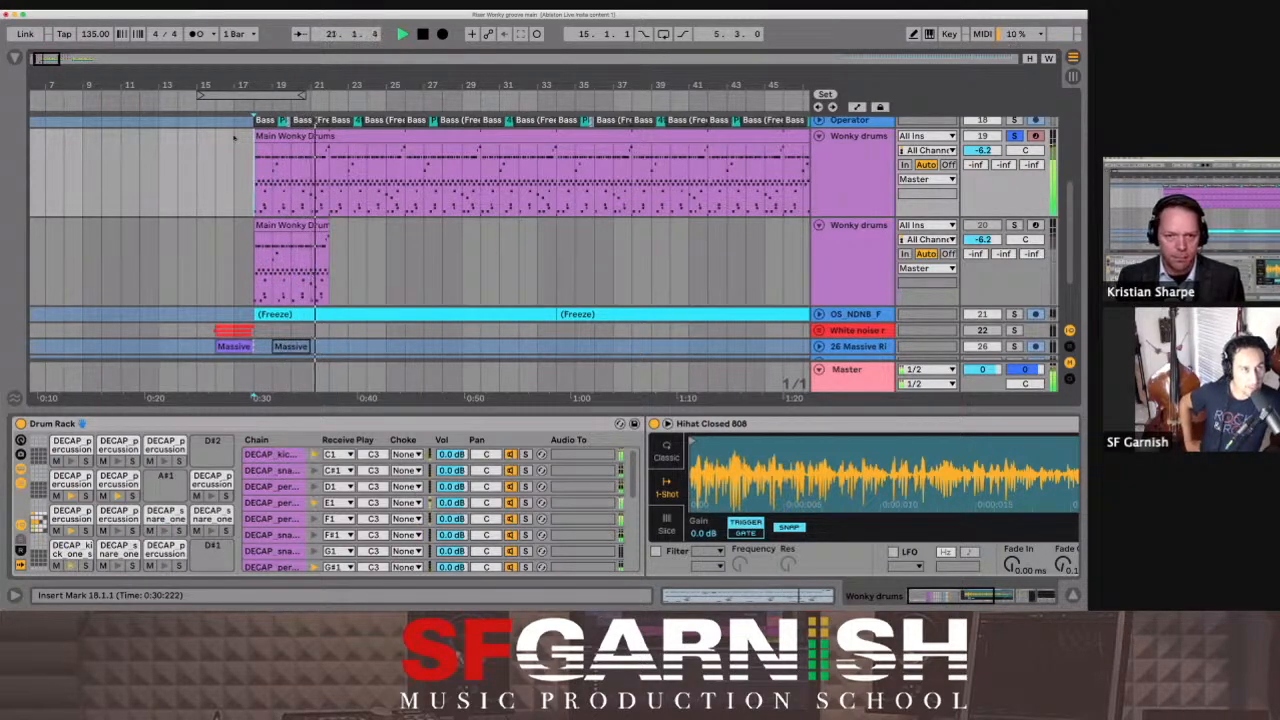
pyautogui.press('space')
# Step: Turn on the metronome and play the soloed drums against it from bar 16
pyautogui.click(199, 35)
pyautogui.click(233, 138)
pyautogui.press('space')
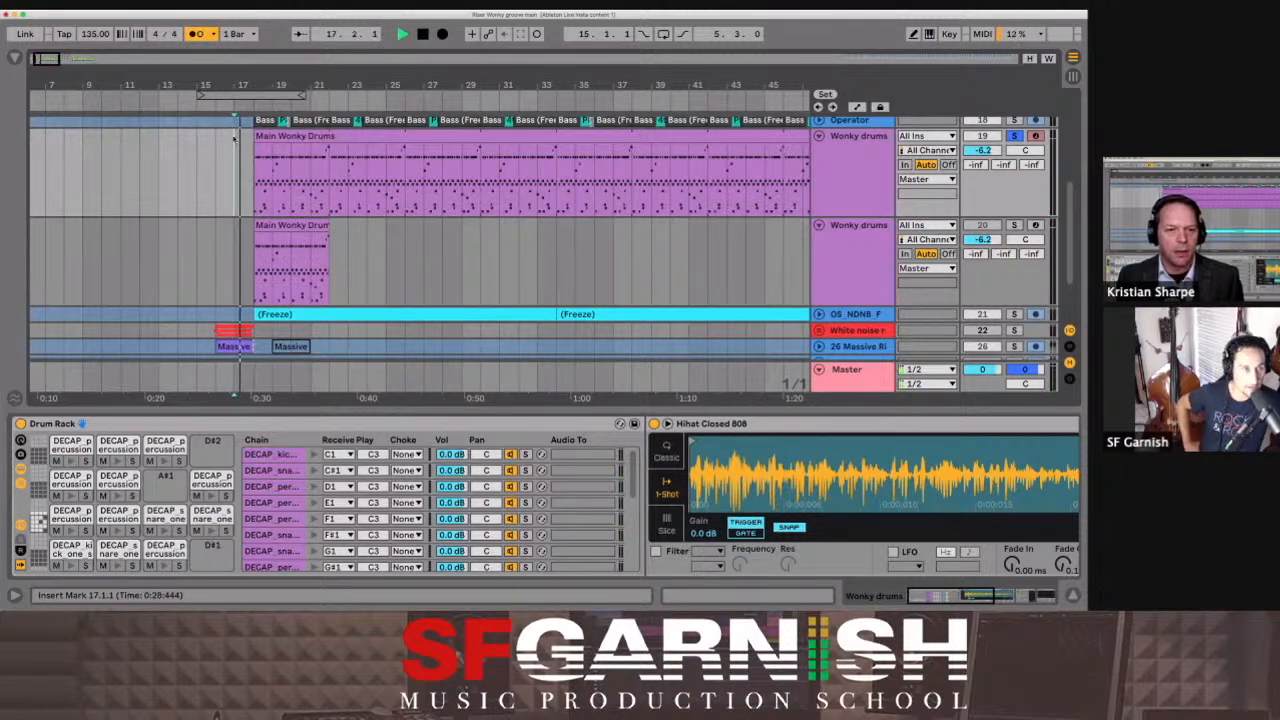
pyautogui.click(215, 147)
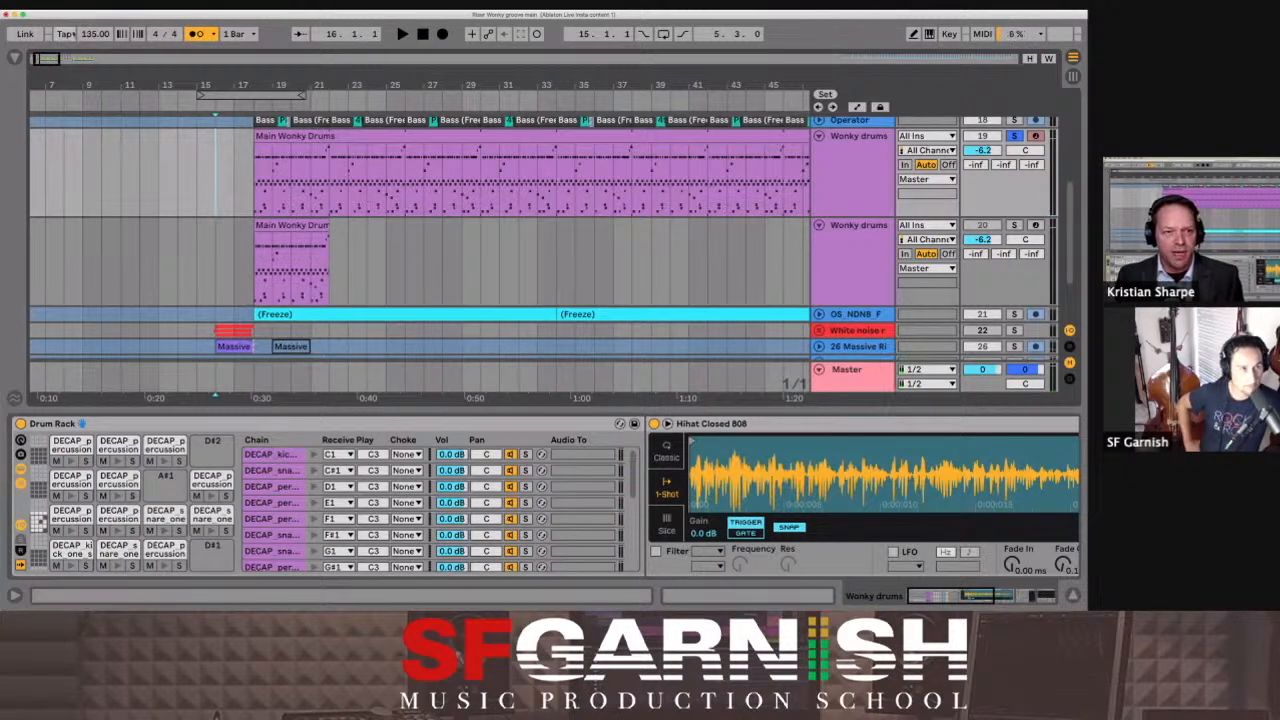
pyautogui.press('space')
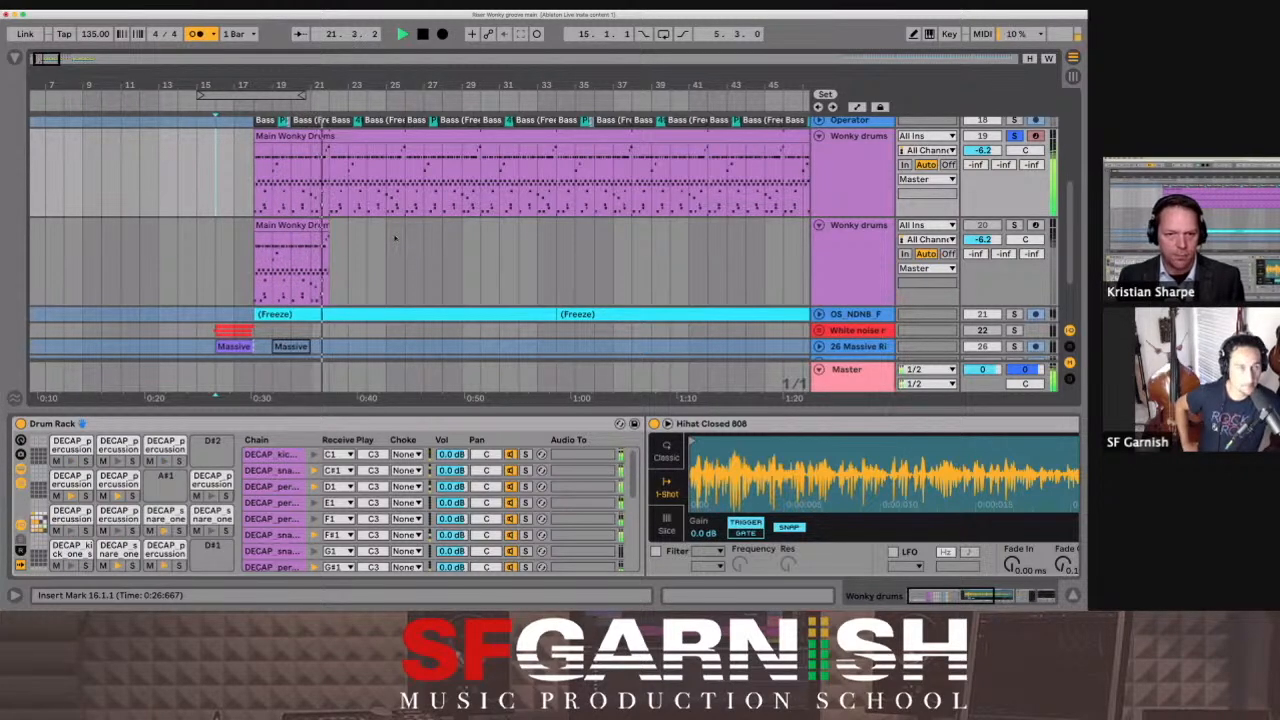
# Step: Open the notes of track 19's Main Wonky Drums clip and magnify the first bar
pyautogui.click(290, 135)
pyautogui.doubleClick(290, 135)
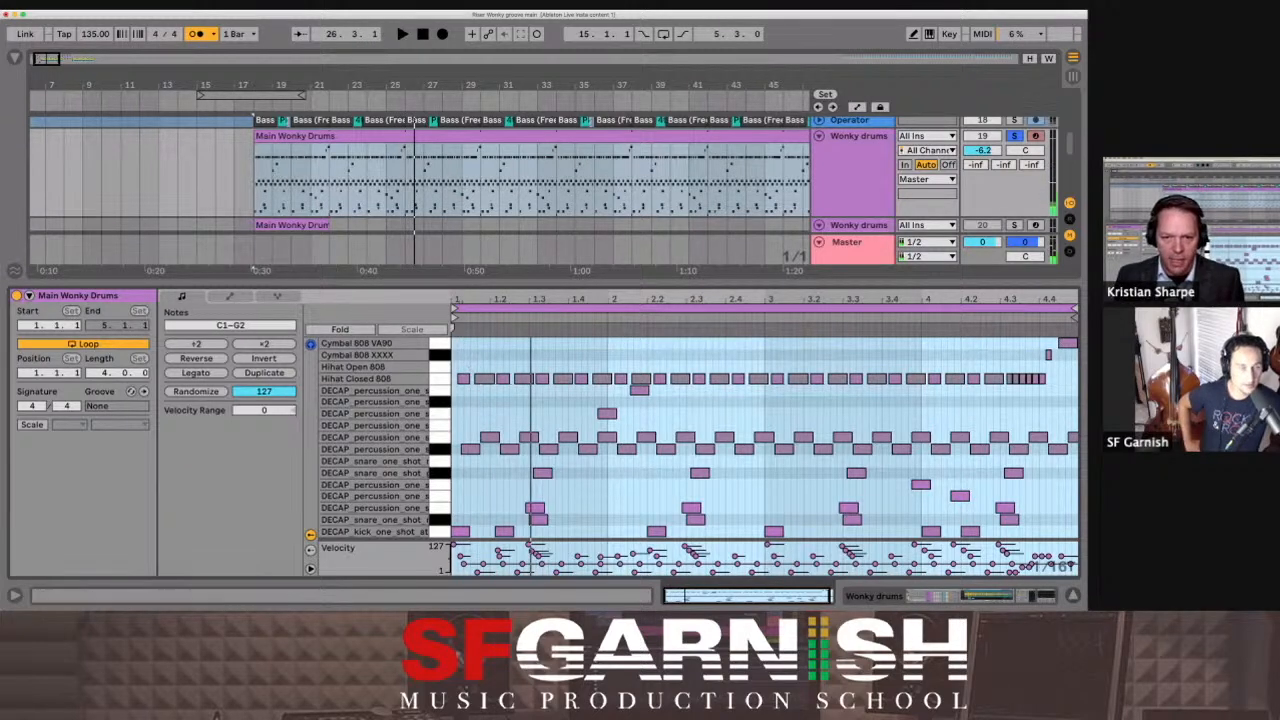
pyautogui.moveTo(522, 300); pyautogui.dragTo(524, 378)
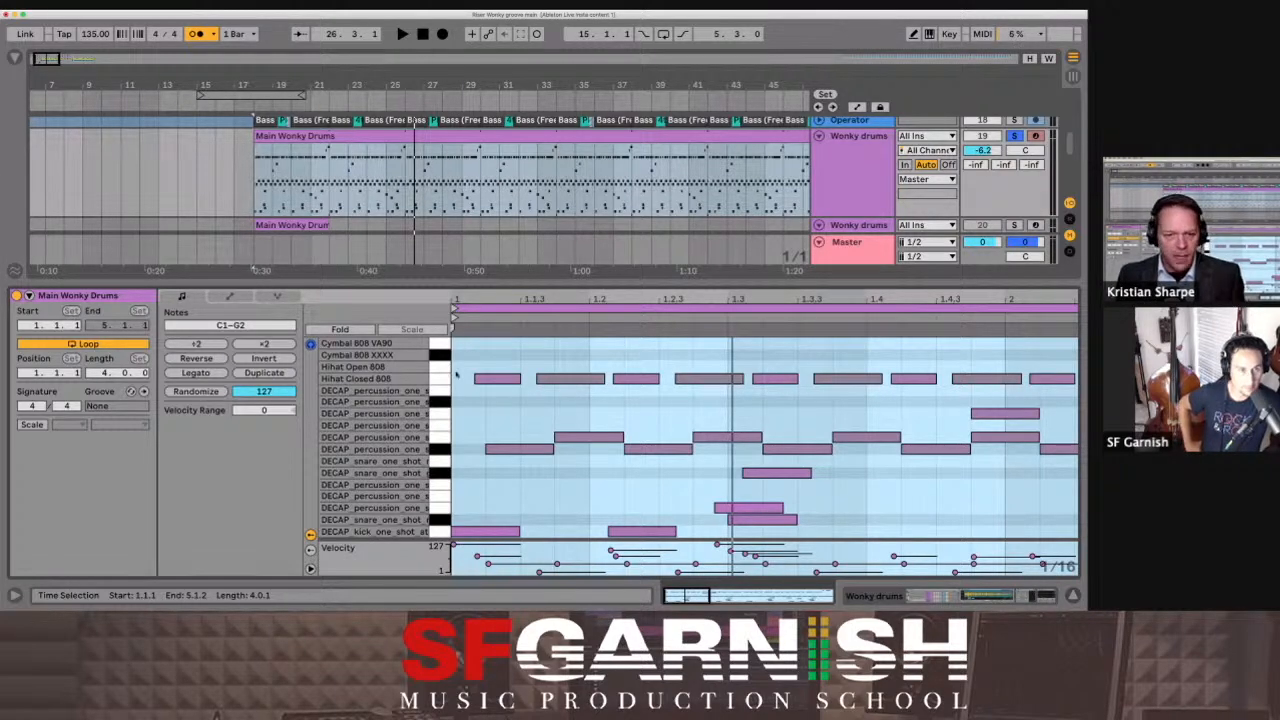
# Step: Deactivate every note in the clip except the Hihat Closed 808 row and play the hi-hats alone
pyautogui.press('super+a')
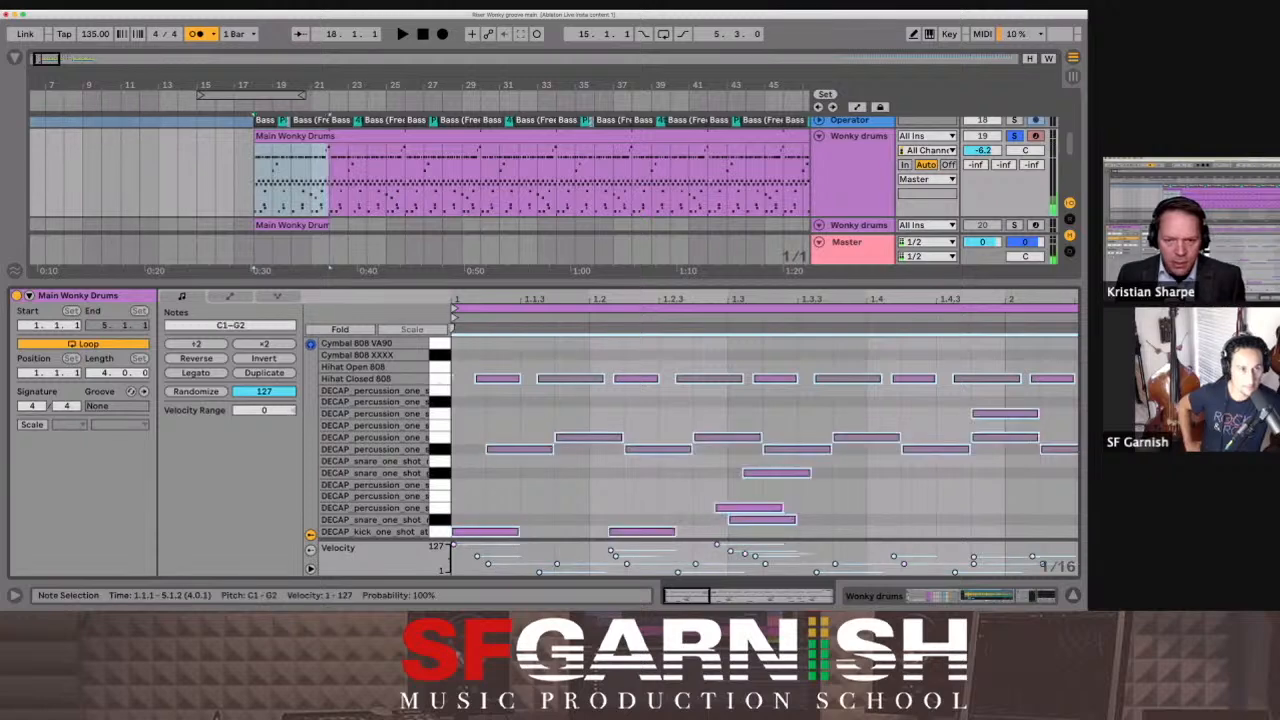
pyautogui.press('0')
pyautogui.click(443, 380)
pyautogui.press('0')
pyautogui.press('space')
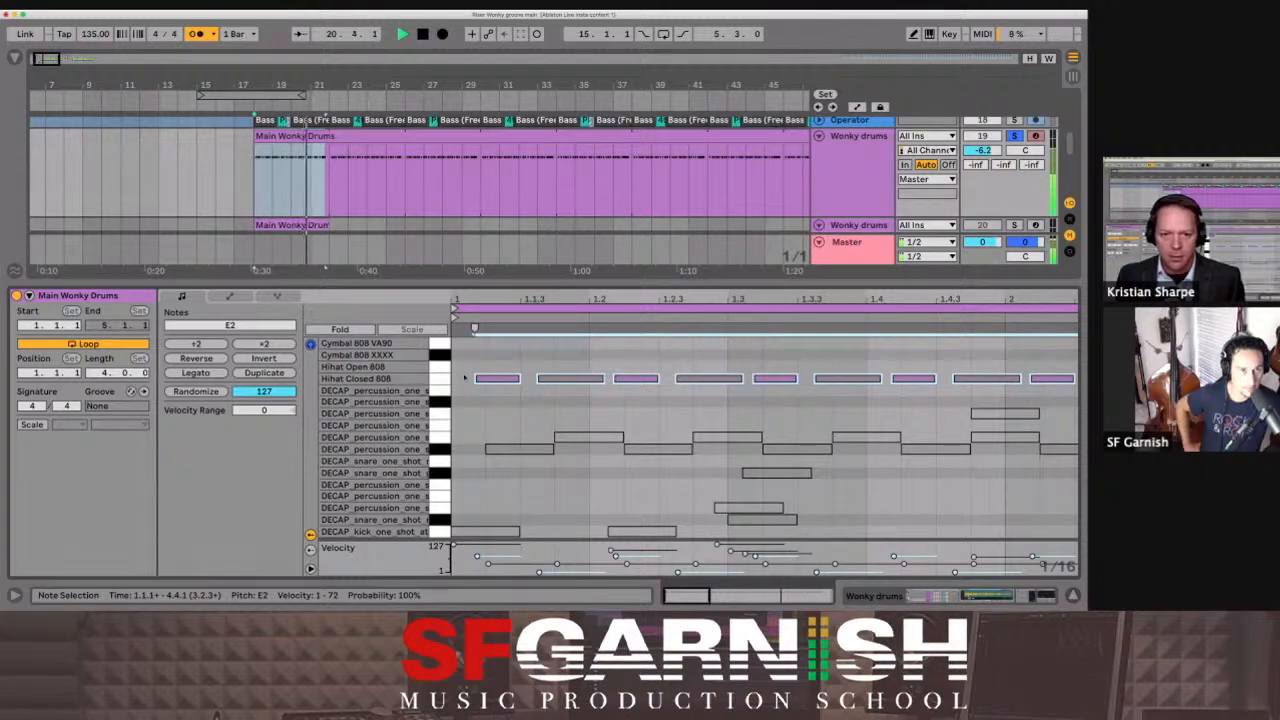
pyautogui.press('space')
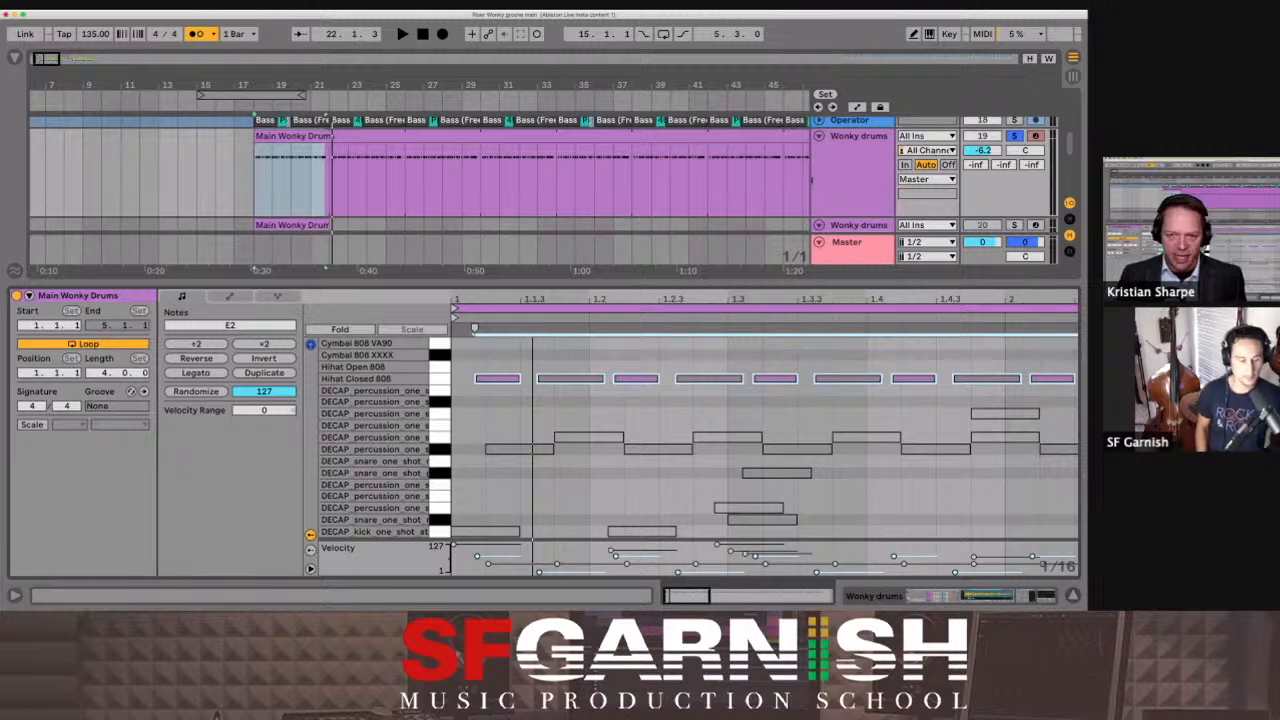
pyautogui.press('space')
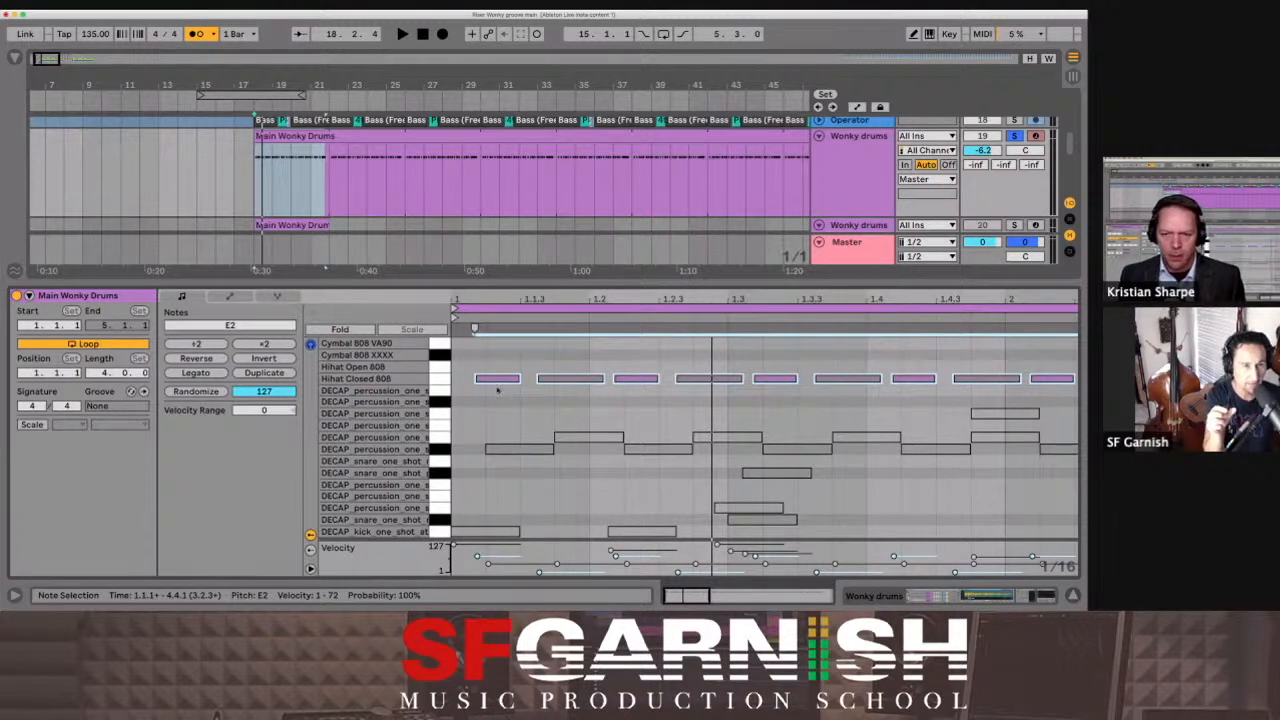
# Step: Try the Hihat Closed 808 notes shifted earlier to start at 1.1.1 in playback, and restore their delayed timing
pyautogui.moveTo(498, 381); pyautogui.dragTo(475, 386)
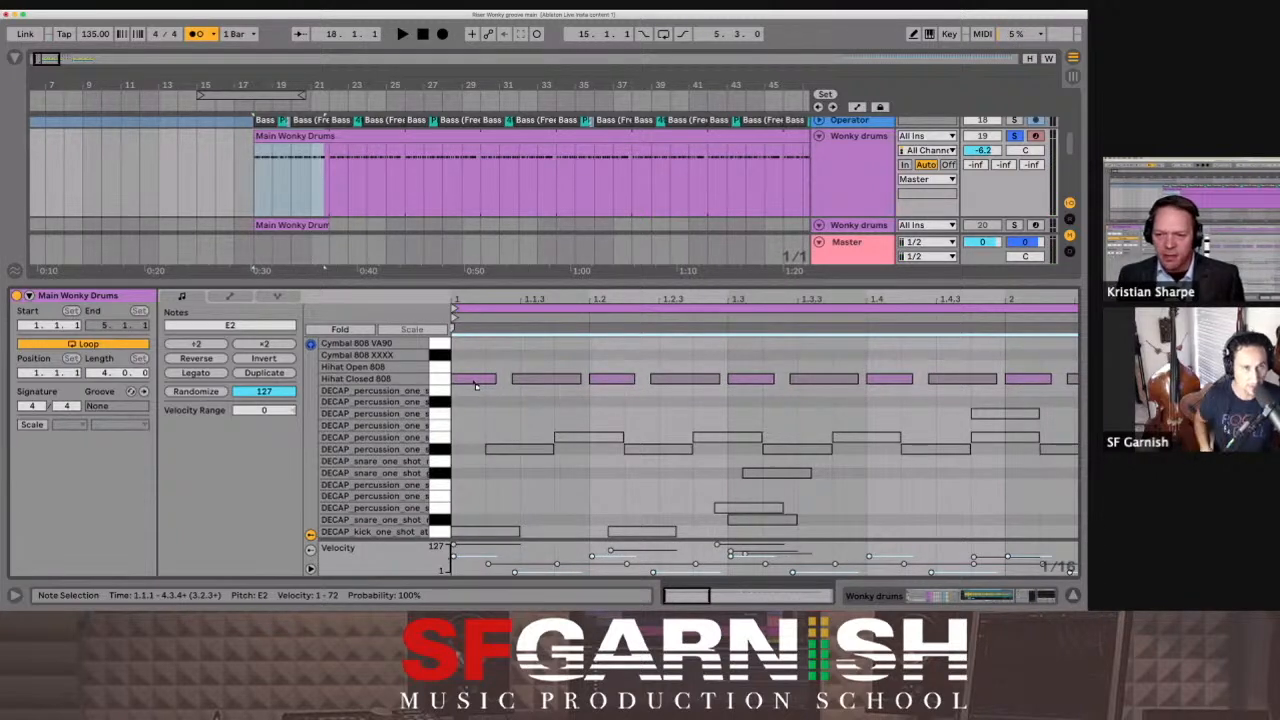
pyautogui.moveTo(475, 386); pyautogui.dragTo(474, 382)
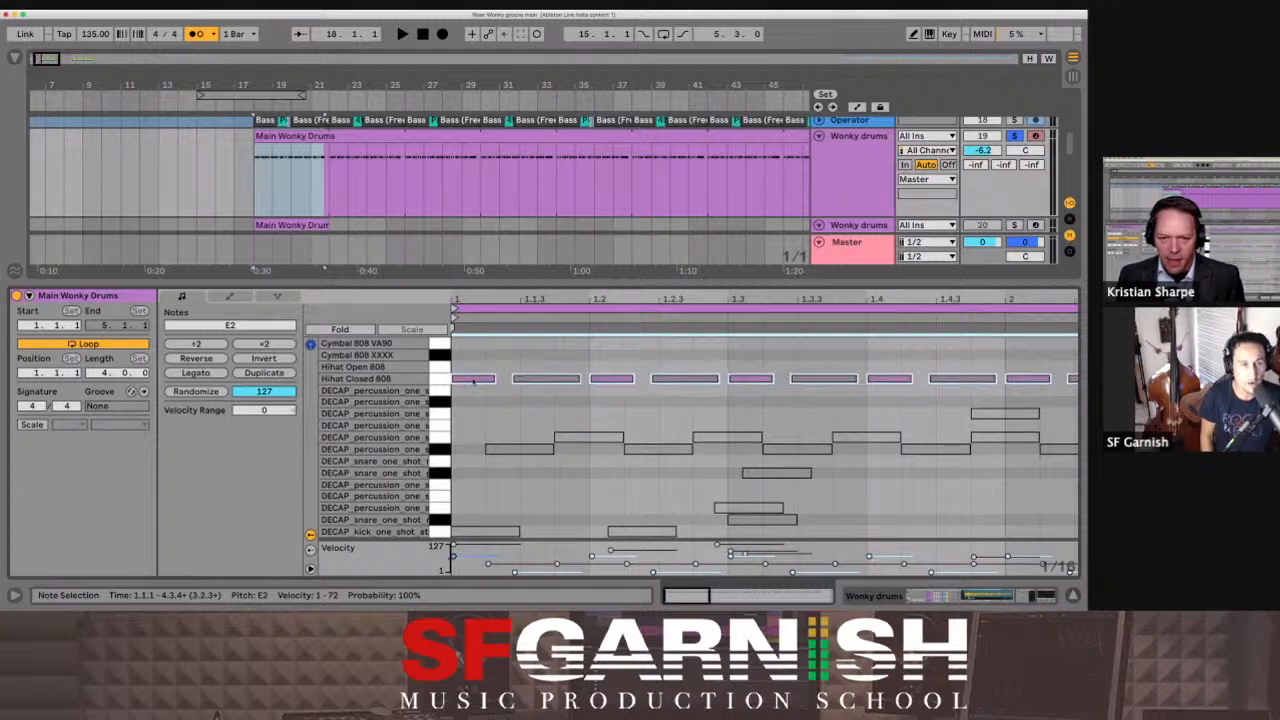
pyautogui.press('space')
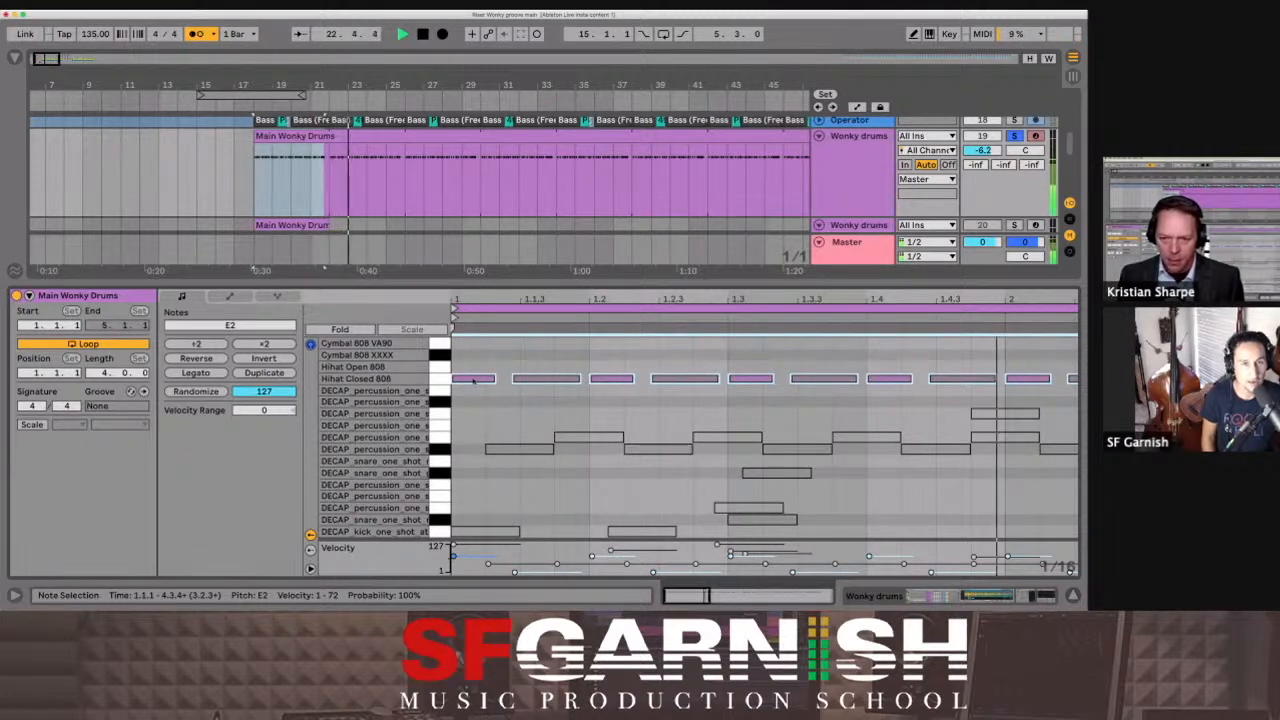
pyautogui.press('space')
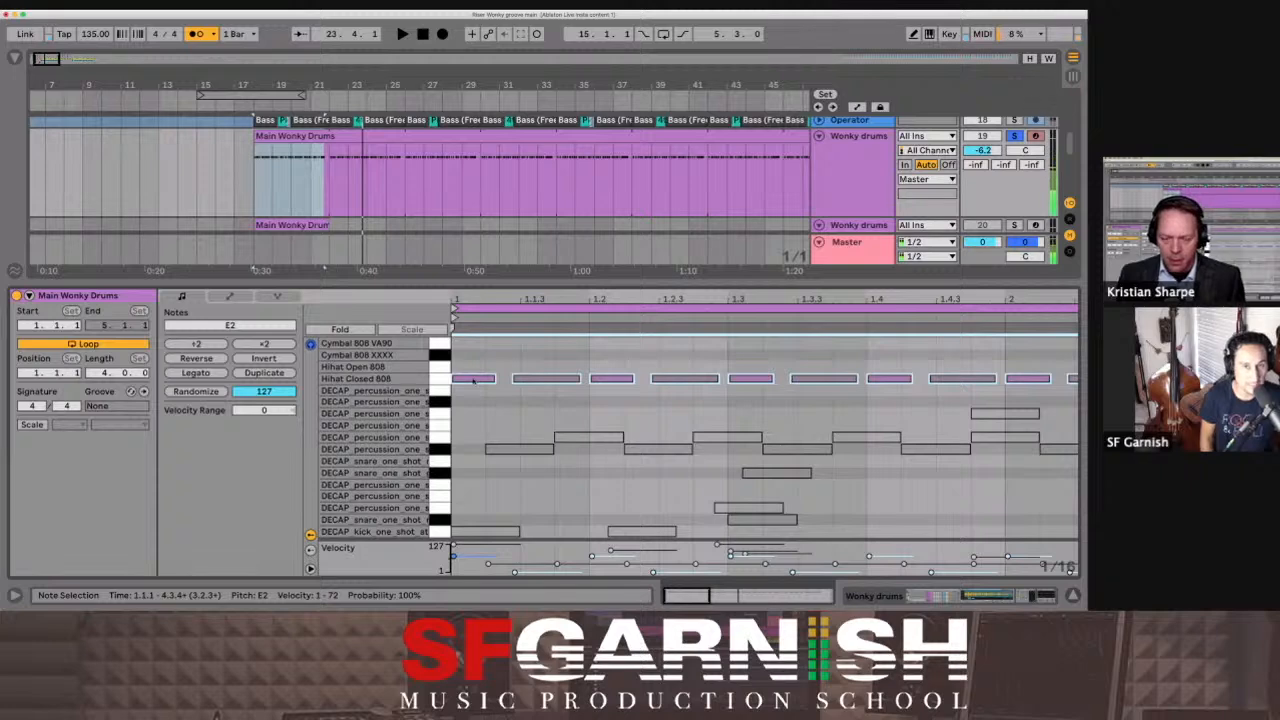
pyautogui.press('Right')
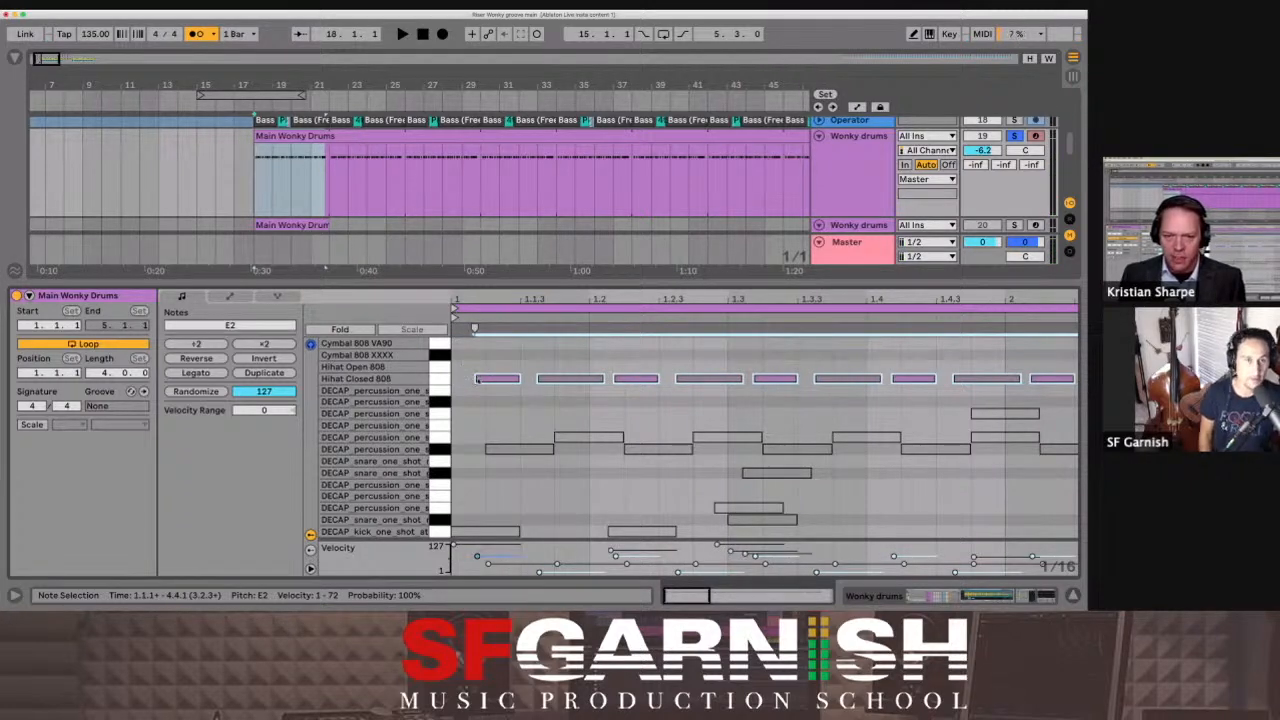
# Step: Move all Hihat Closed 808 notes earlier so the first one starts at 1.1.1, and play the result
pyautogui.moveTo(483, 382); pyautogui.dragTo(460, 384)
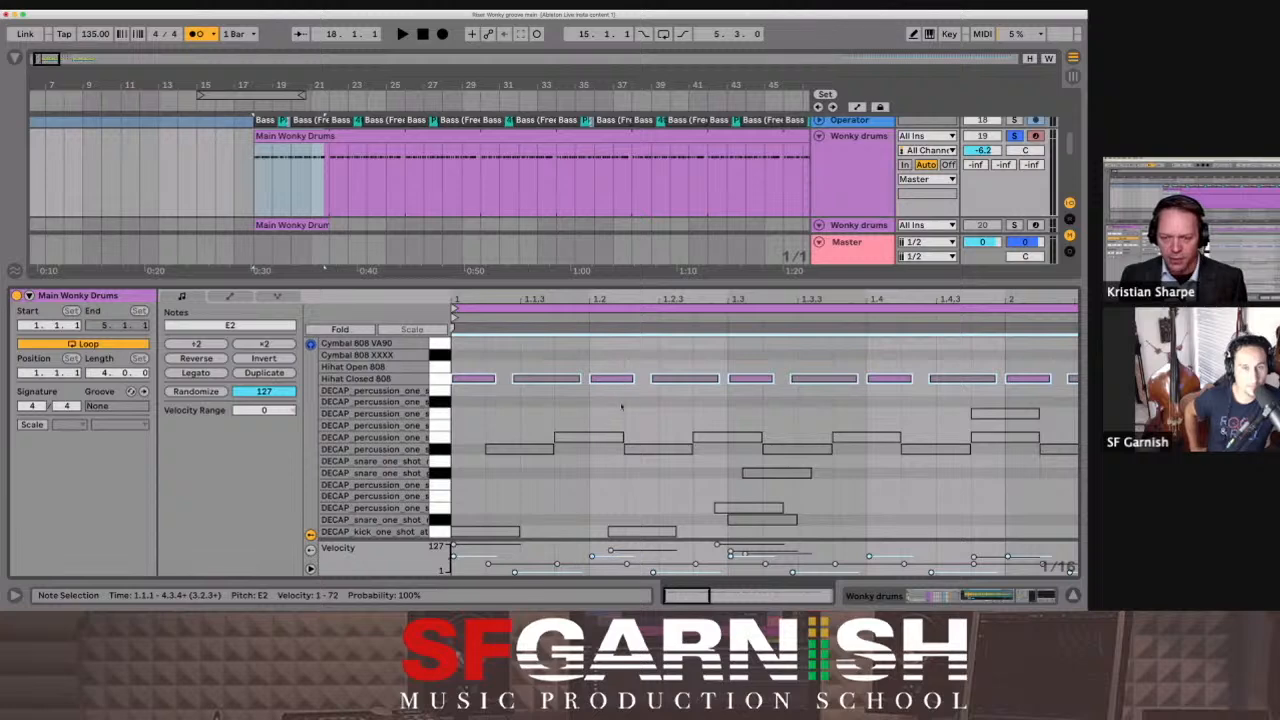
pyautogui.press('space')
pyautogui.press('space')
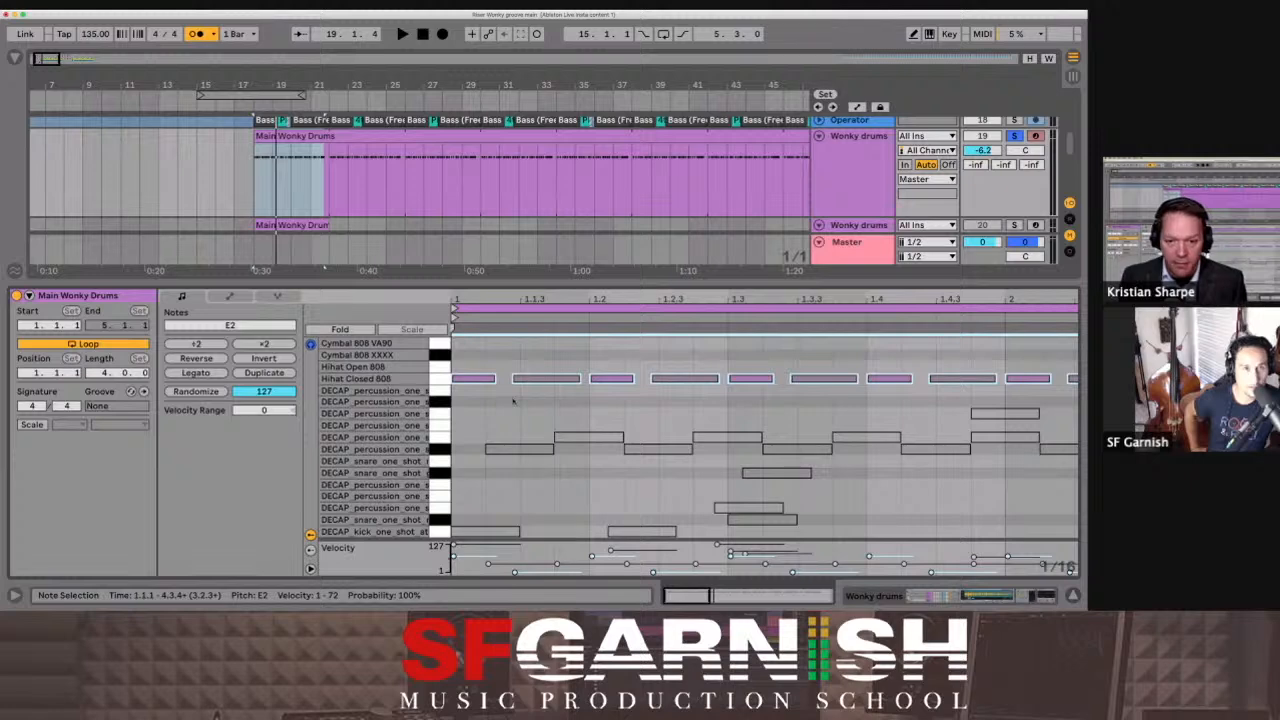
pyautogui.press('space')
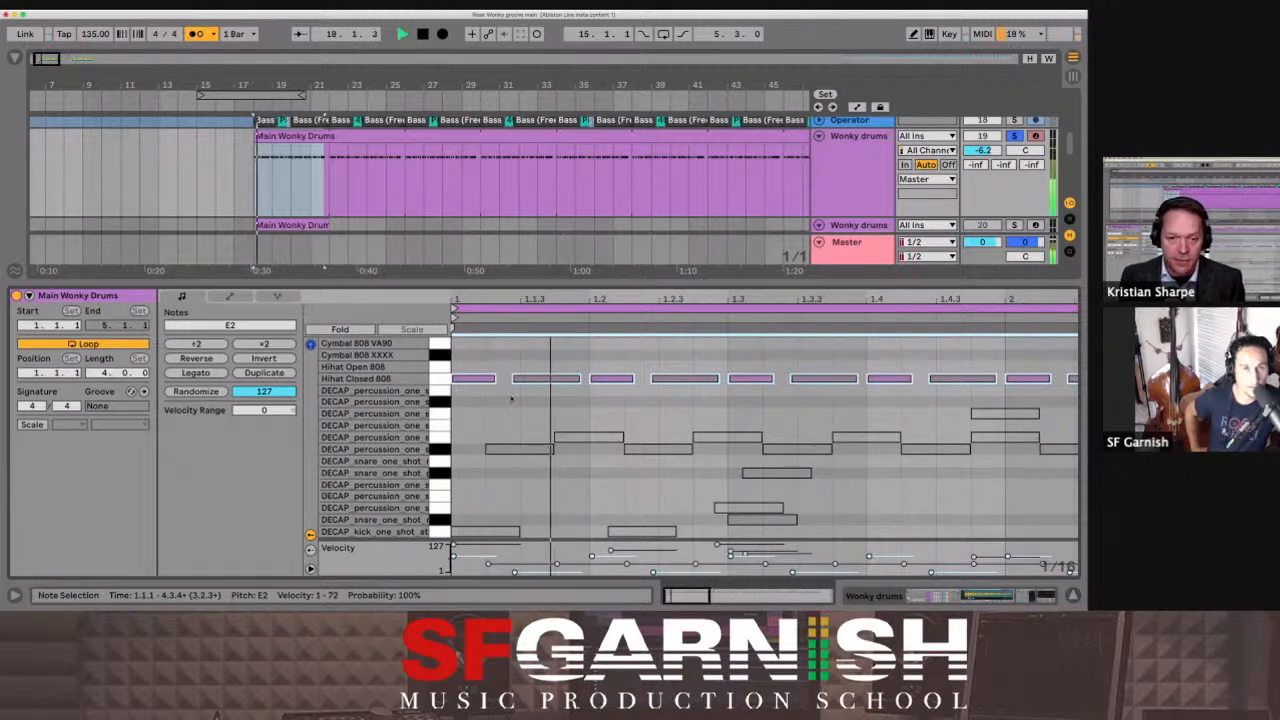
pyautogui.press('space')
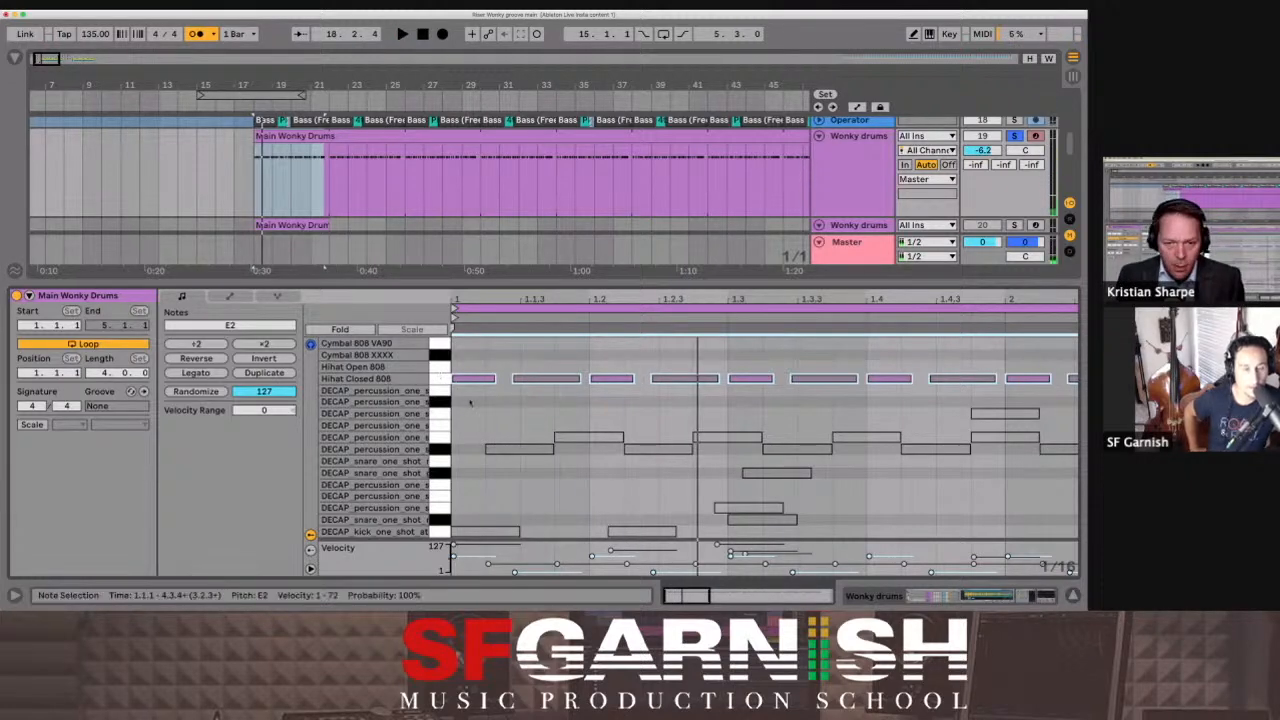
# Step: Reactivate all the deactivated notes in the Main Wonky Drums clip and clear the note selection
pyautogui.press('super+a')
pyautogui.press('0')
pyautogui.press('0')
pyautogui.click(484, 421)
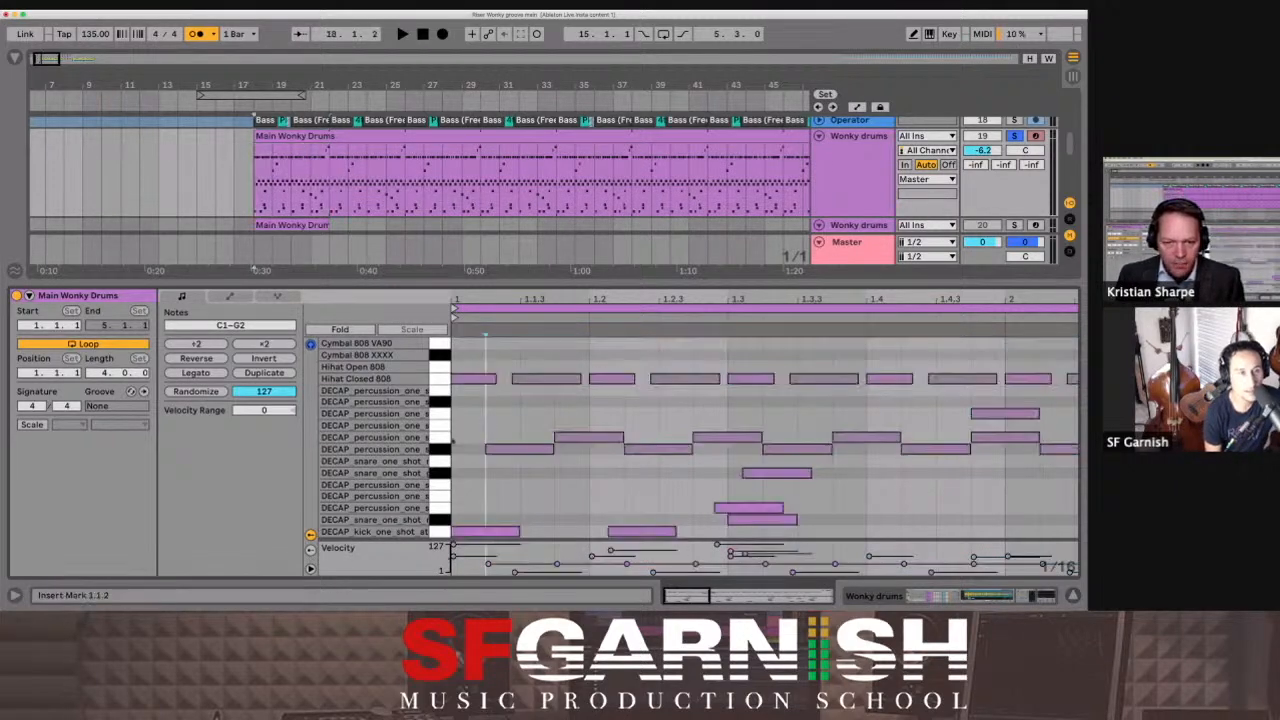
# Step: Audition the G#1 and A1 percussion rows in turn, selecting all notes of each row
pyautogui.click(438, 450)
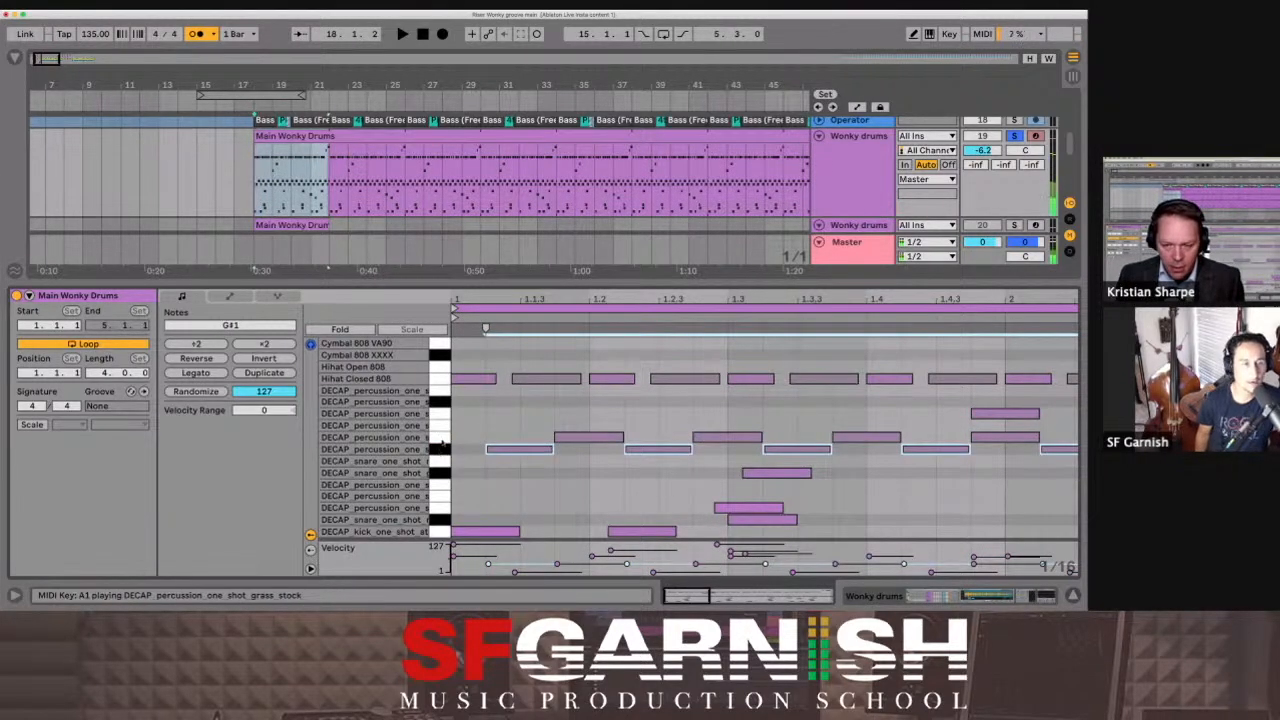
pyautogui.click(443, 438)
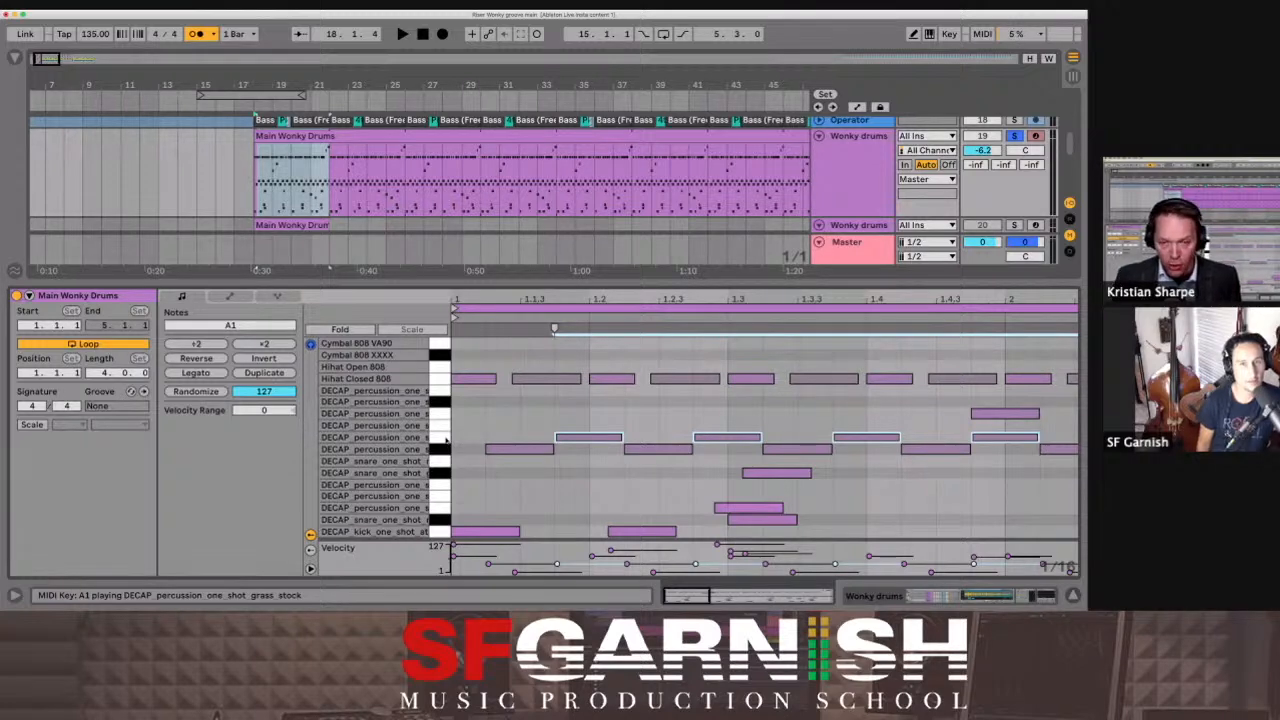
# Step: Compare the sounds of the A1 and G#1 percussion rows by auditioning them alternately
pyautogui.click(446, 441)
pyautogui.click(447, 442)
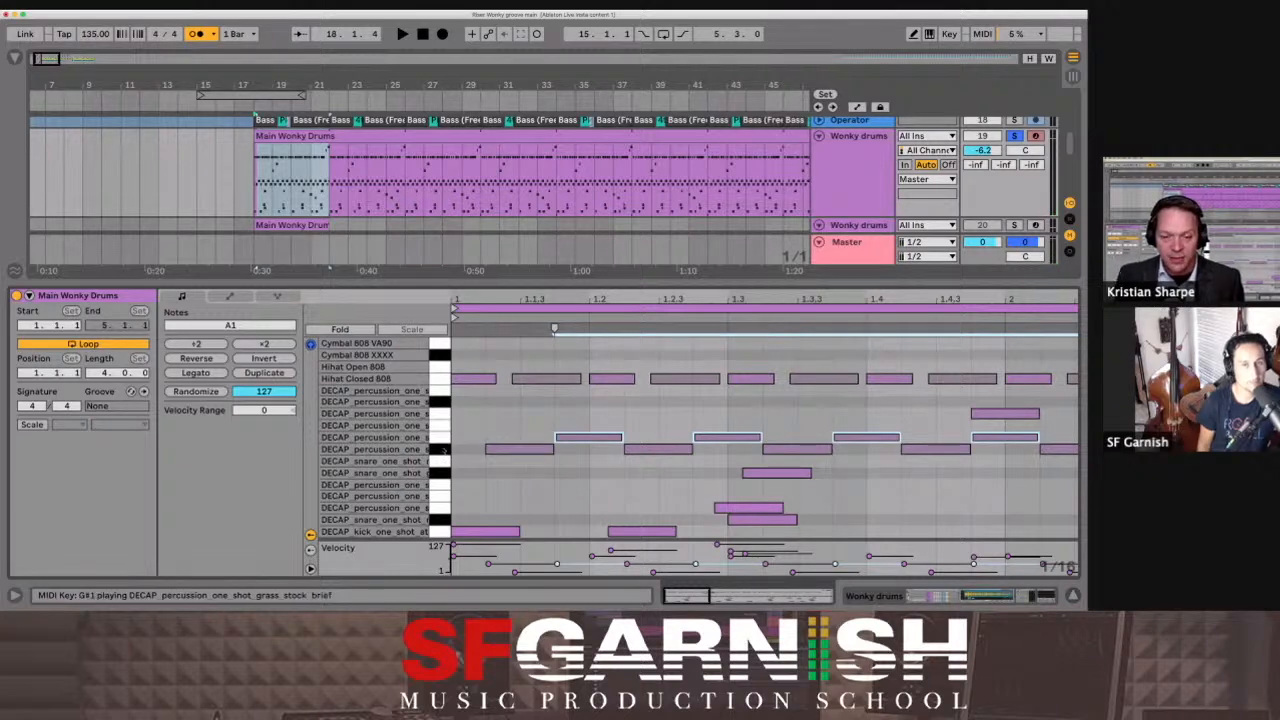
pyautogui.click(446, 446)
pyautogui.click(446, 439)
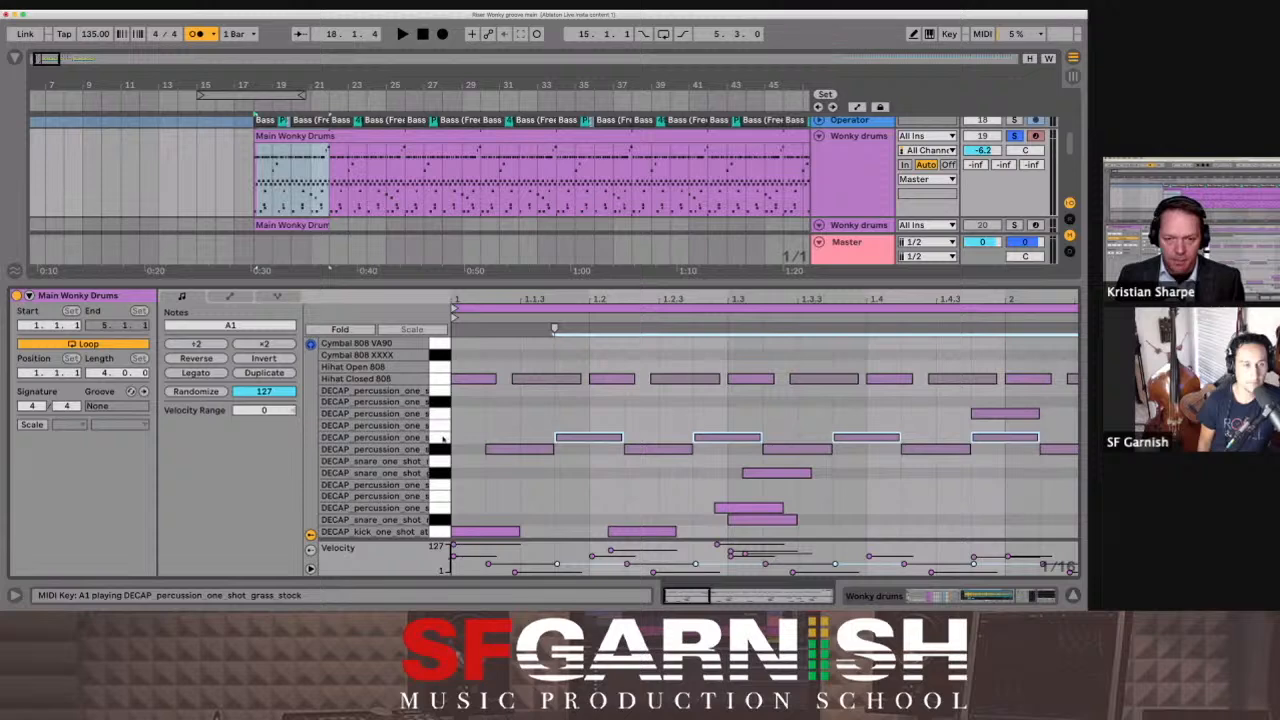
# Step: Set the velocity of all notes to 90, and deactivate every note except those in the A1 and G#1 percussion rows
pyautogui.press('super+a')
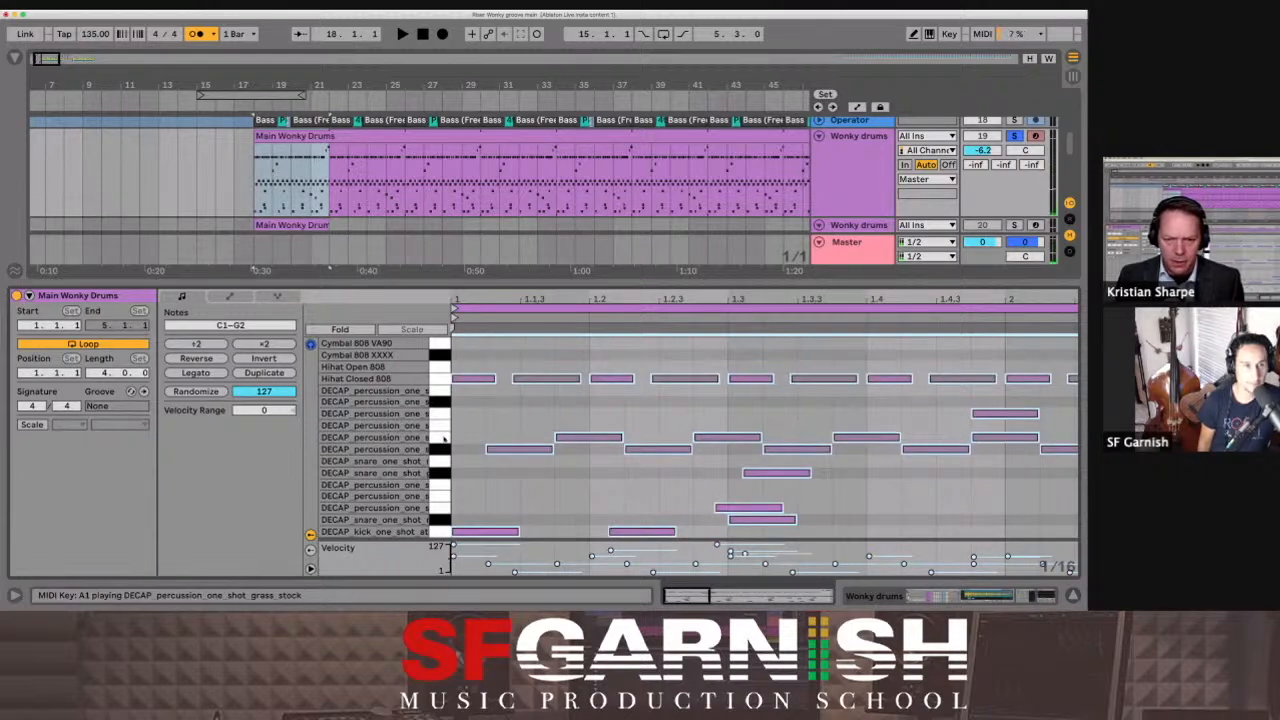
pyautogui.press('Return')
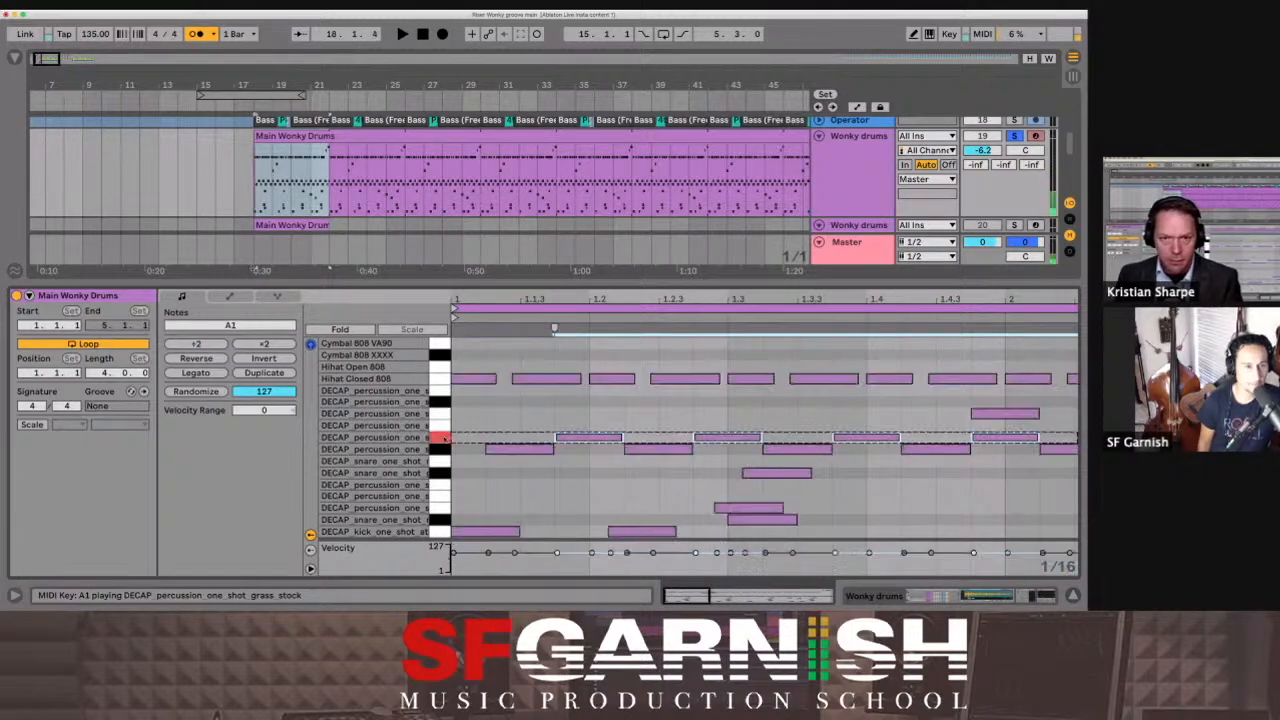
pyautogui.press('0')
pyautogui.click(445, 438)
pyautogui.press('0')
pyautogui.click(442, 451)
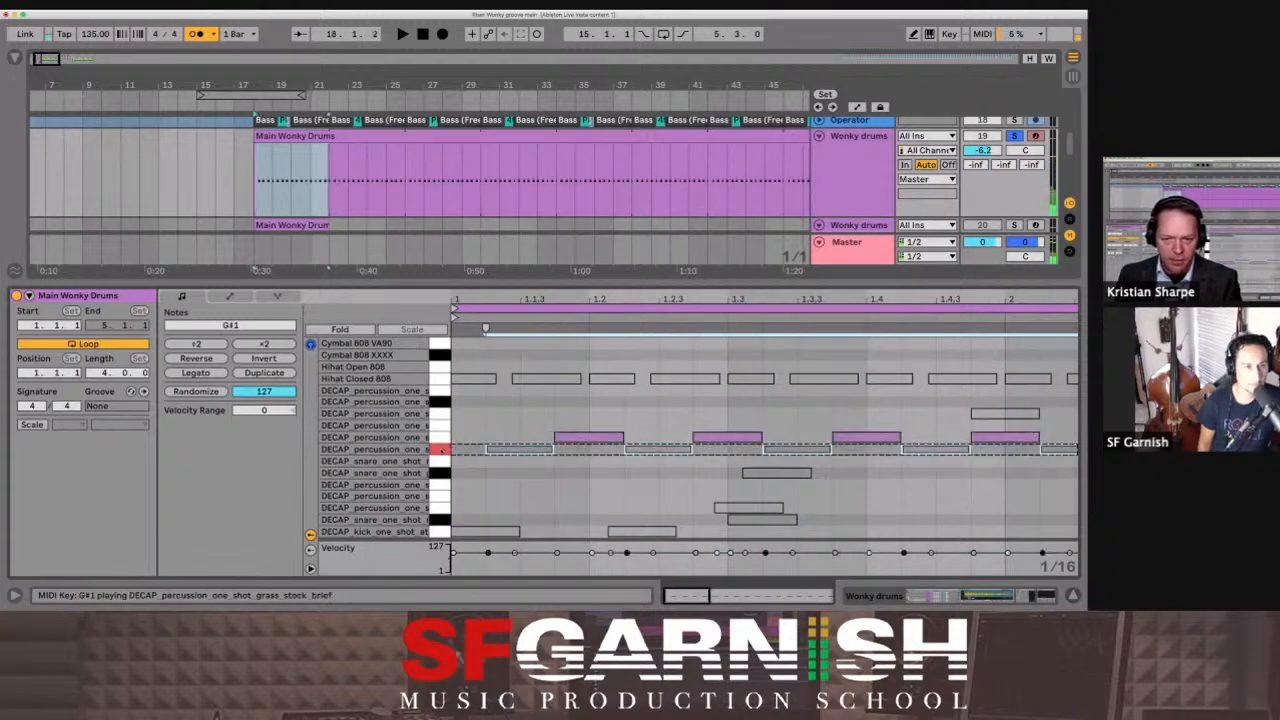
pyautogui.press('0')
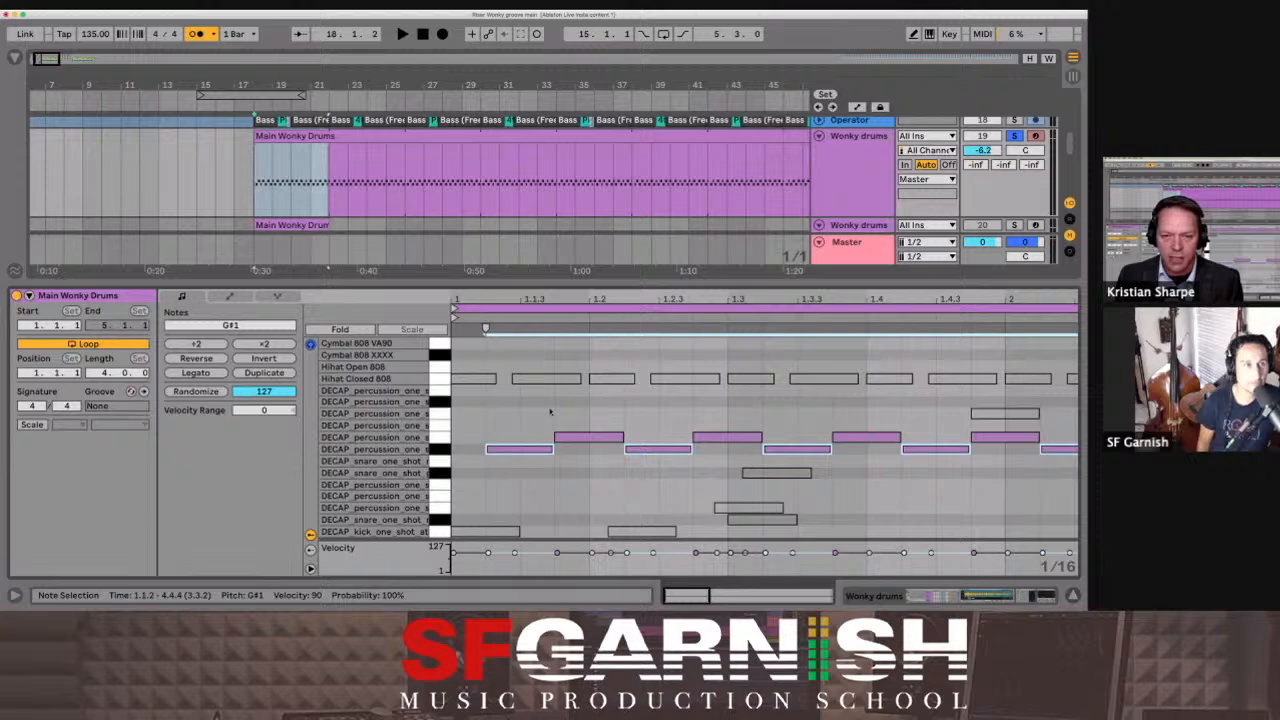
# Step: Play the A1 and G#1 percussion pattern and bring in the Hihat Closed 808 notes during playback by reactivating them
pyautogui.press('space')
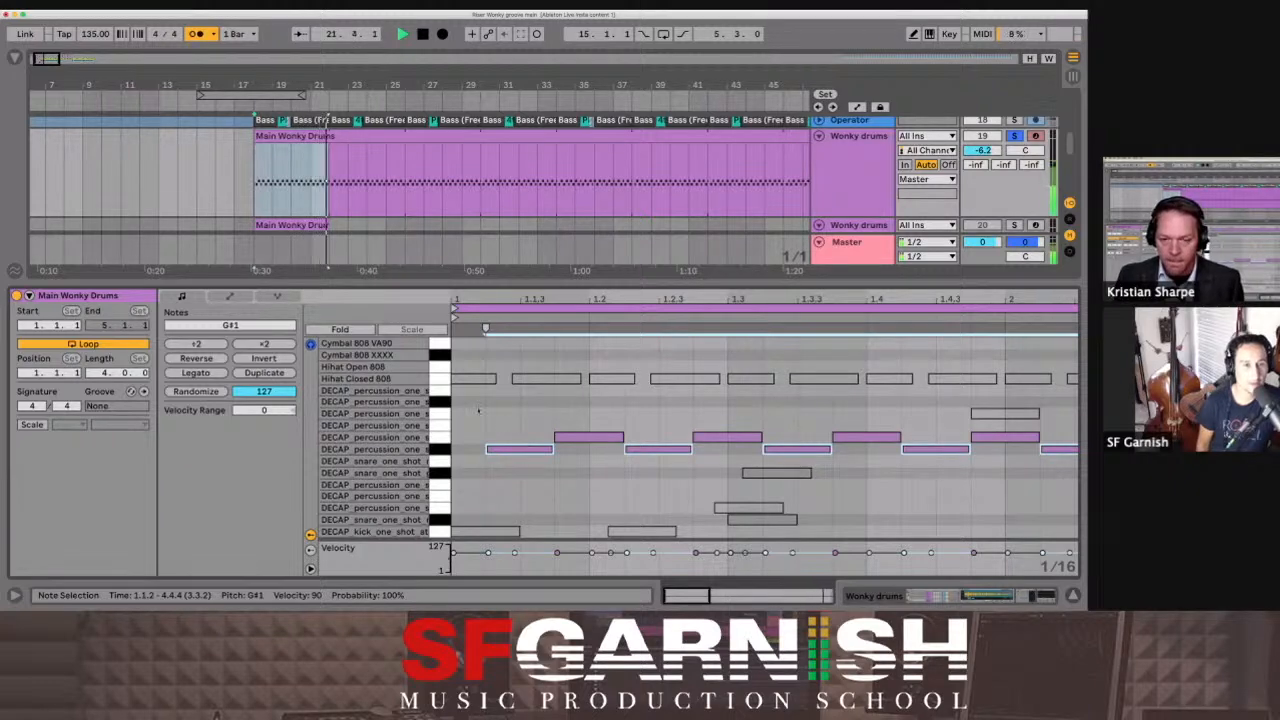
pyautogui.keyDown('shift'); pyautogui.click(446, 380); pyautogui.keyUp('shift')
pyautogui.press('0')
pyautogui.press('0')
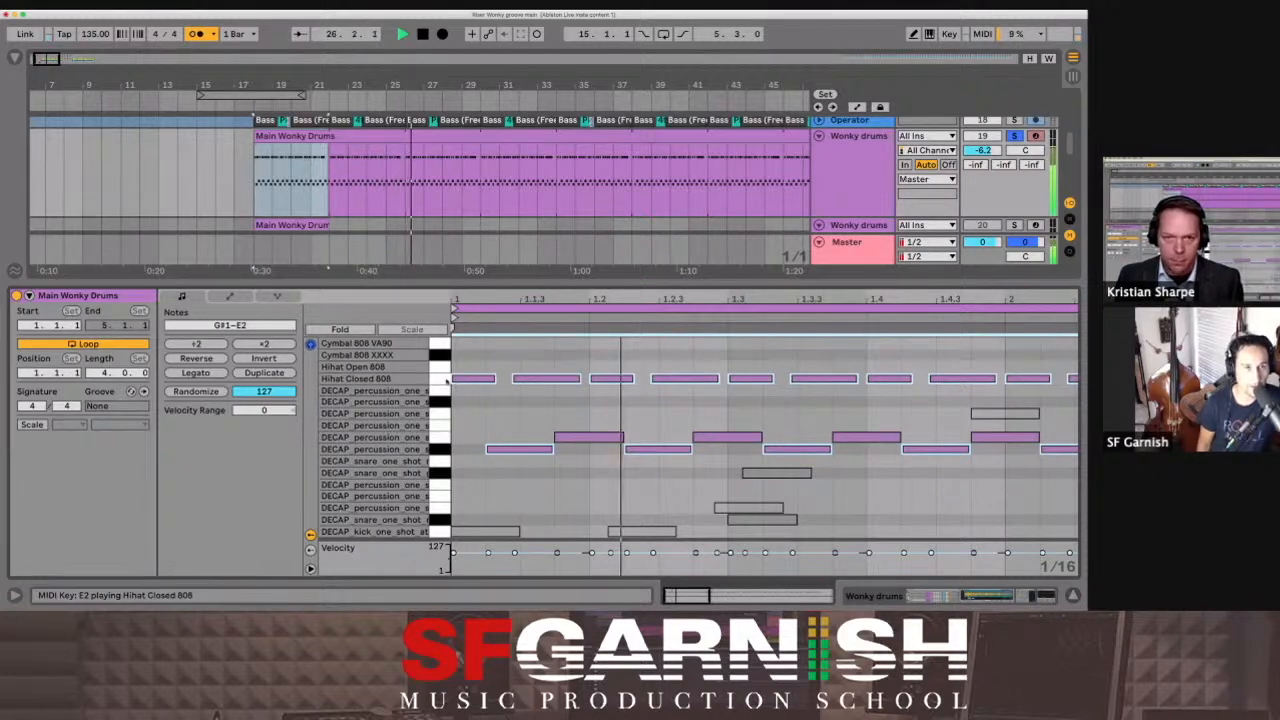
pyautogui.press('space')
# Step: Shift all Hihat Closed 808 notes slightly later so the first one starts just after 1.1.1, and play the result
pyautogui.click(496, 411)
pyautogui.click(448, 382)
pyautogui.moveTo(468, 381); pyautogui.dragTo(481, 379)
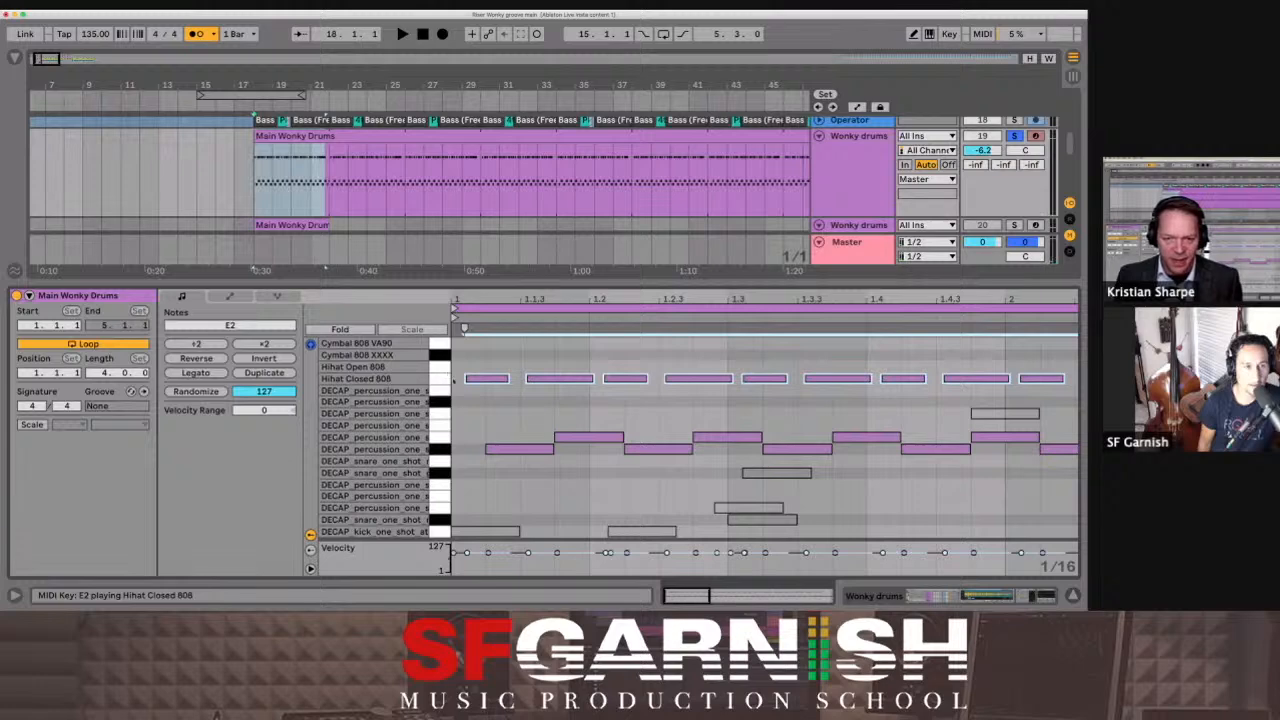
pyautogui.press('space')
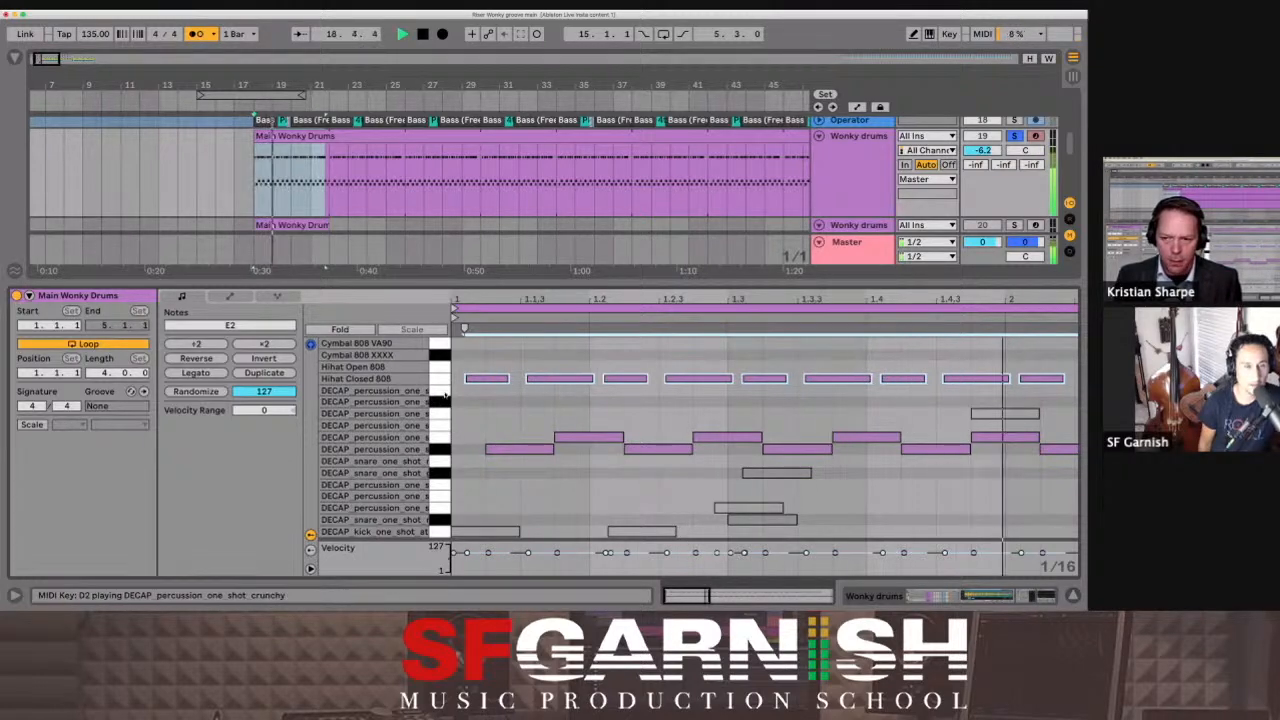
pyautogui.press('space')
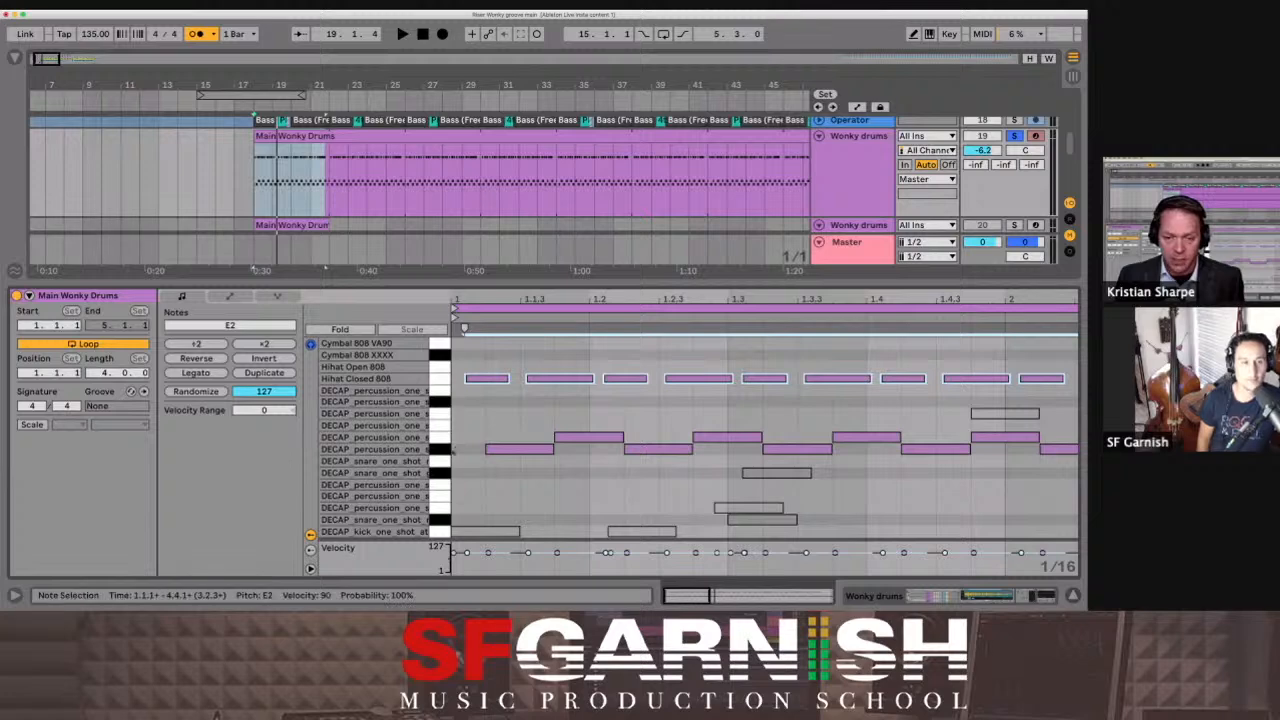
# Step: Reactivate all notes in the Main Wonky Drums clip and select the C1 kick row
pyautogui.click(468, 408)
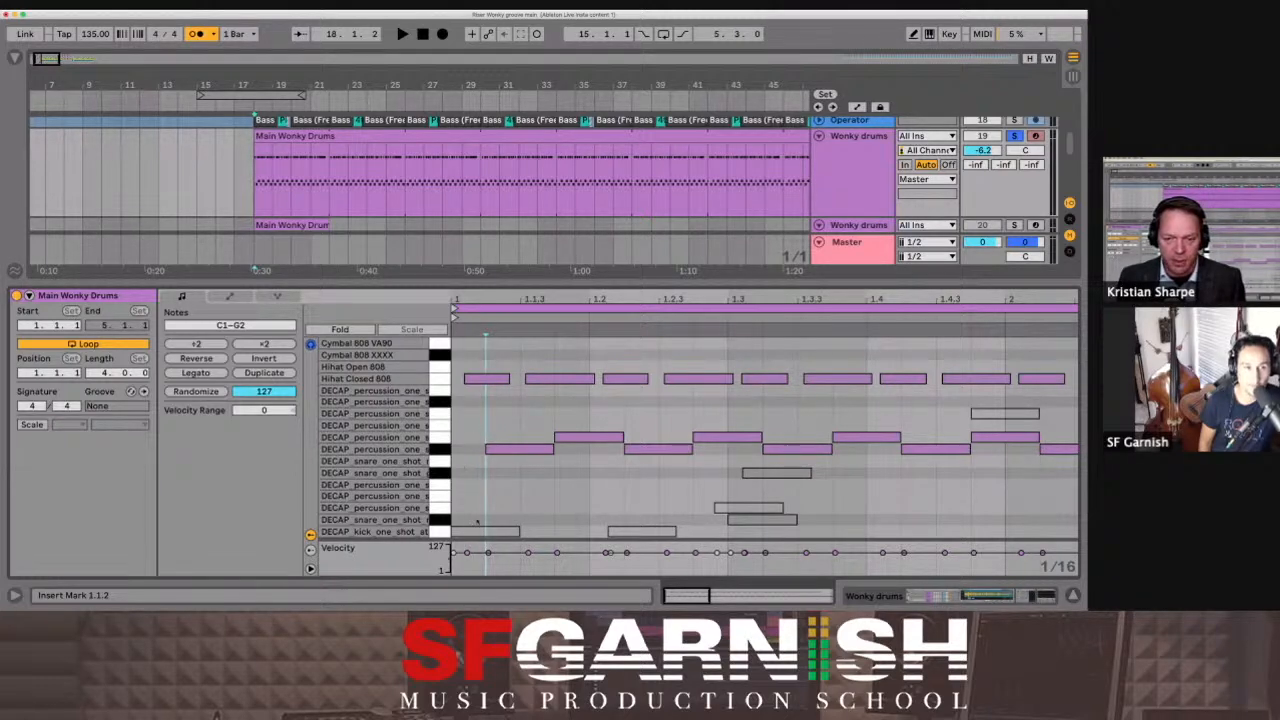
pyautogui.click(438, 532)
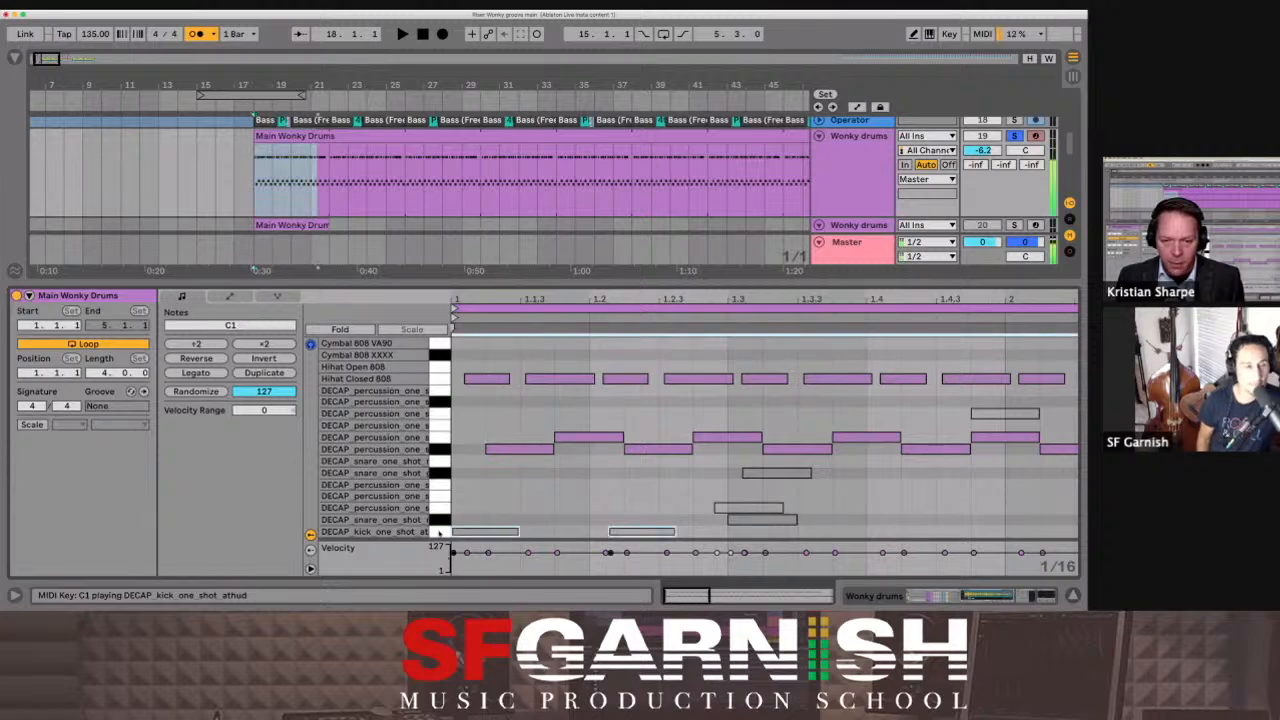
pyautogui.press('super+a')
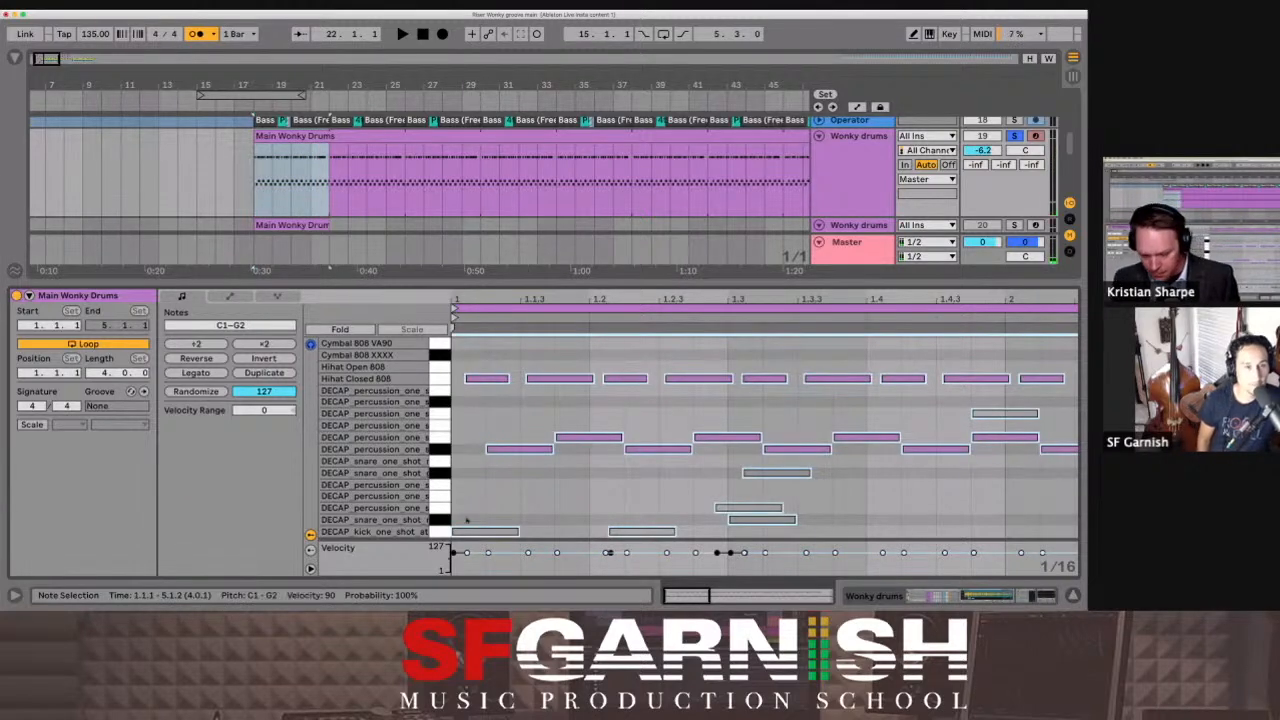
pyautogui.click(438, 532)
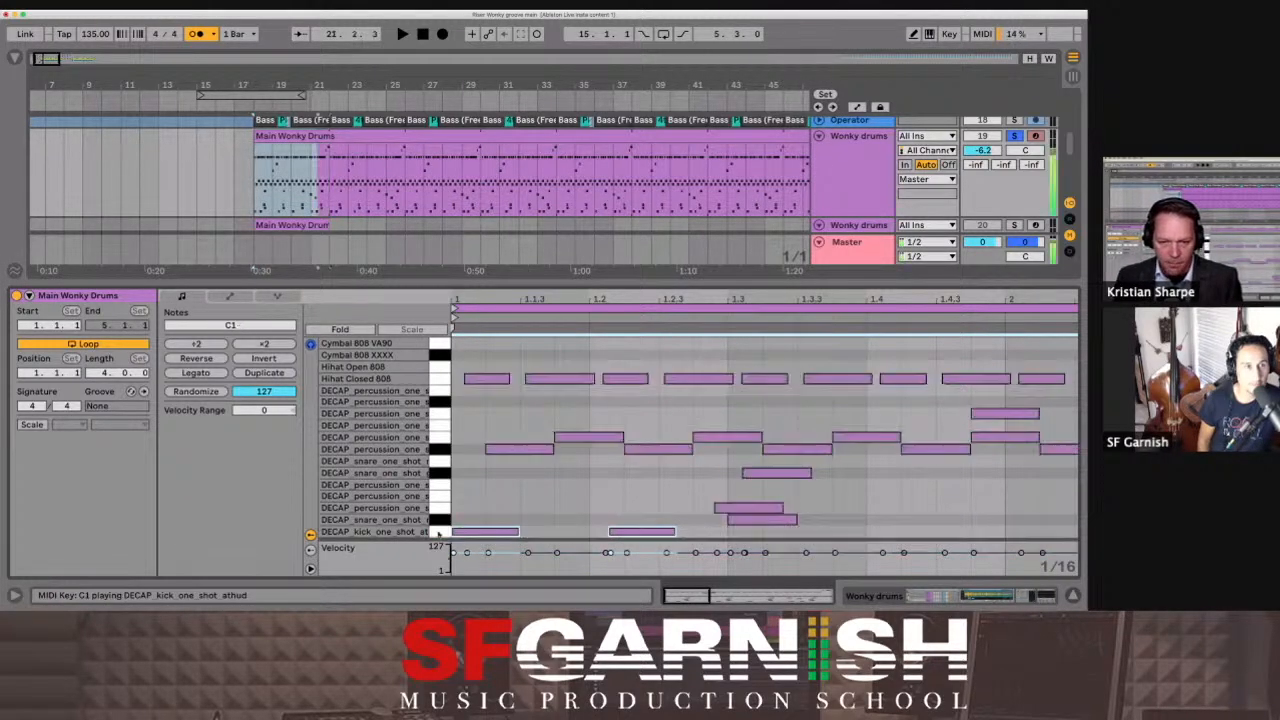
# Step: Examine the placement of the C1 kick notes from bar 1 through bar 4 of the clip
pyautogui.click(622, 533)
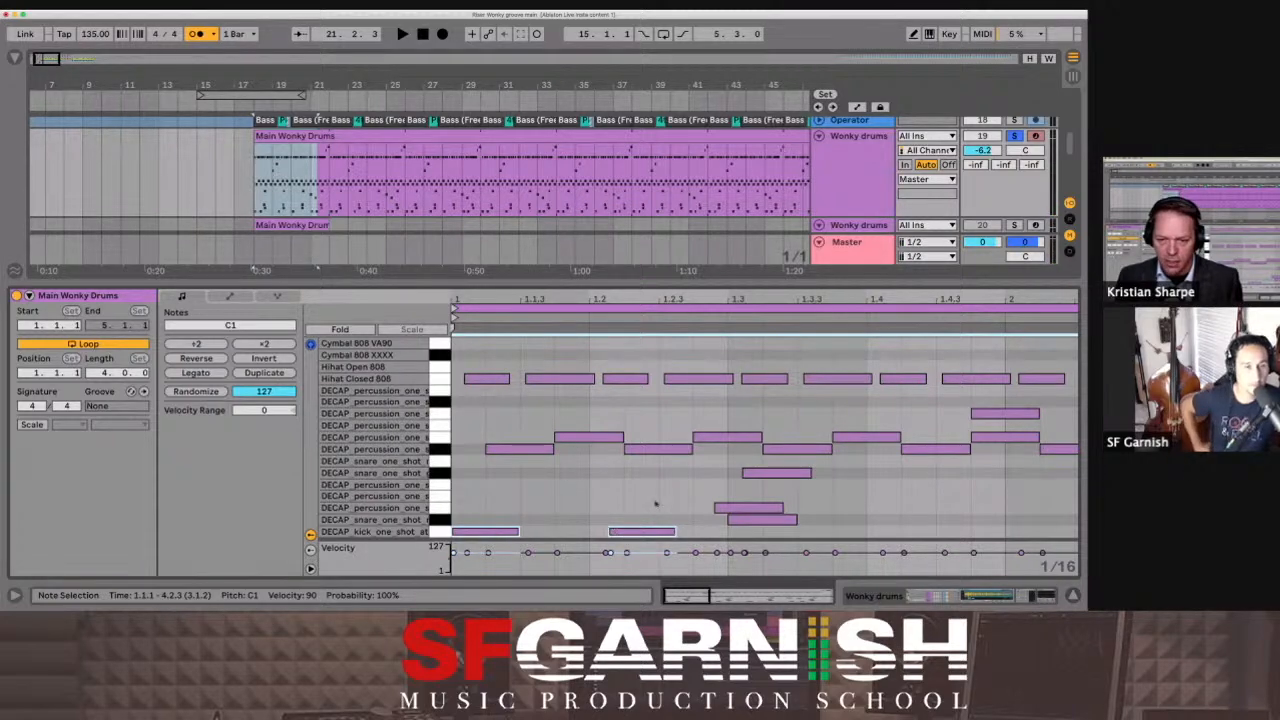
pyautogui.hscroll(8, 640, 515)
pyautogui.hscroll(10, 655, 505)
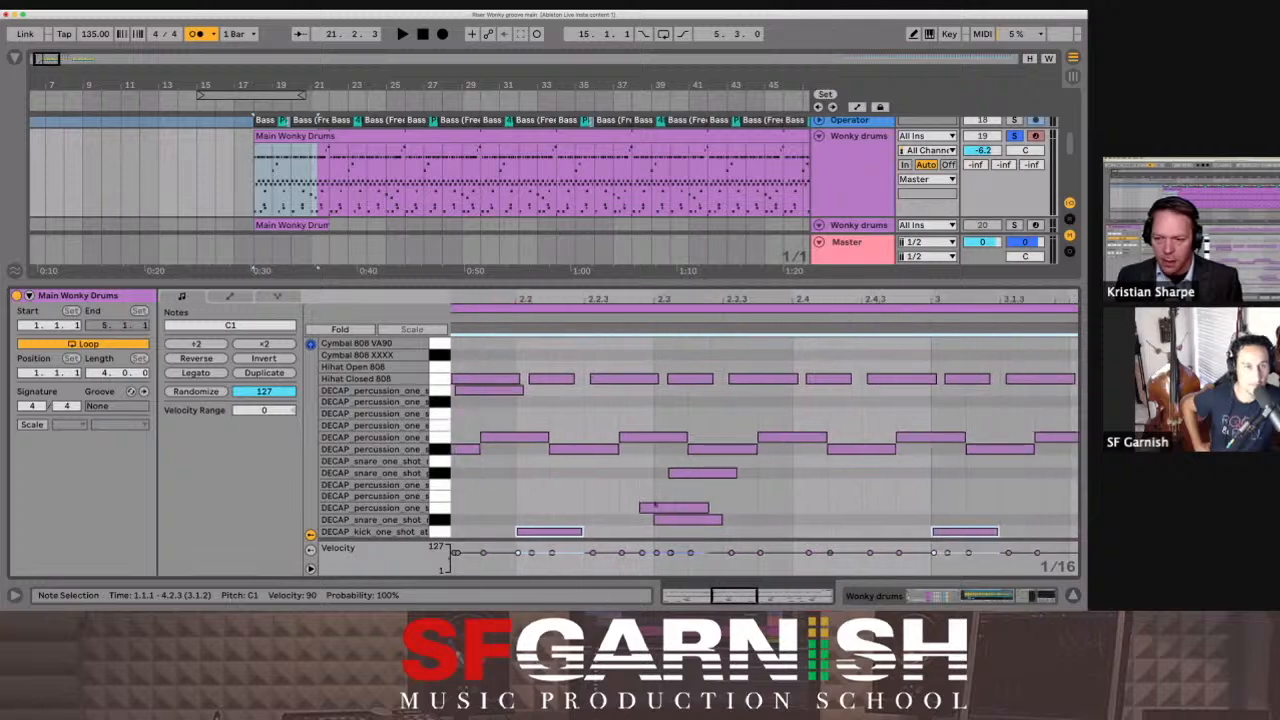
pyautogui.hscroll(6, 655, 505)
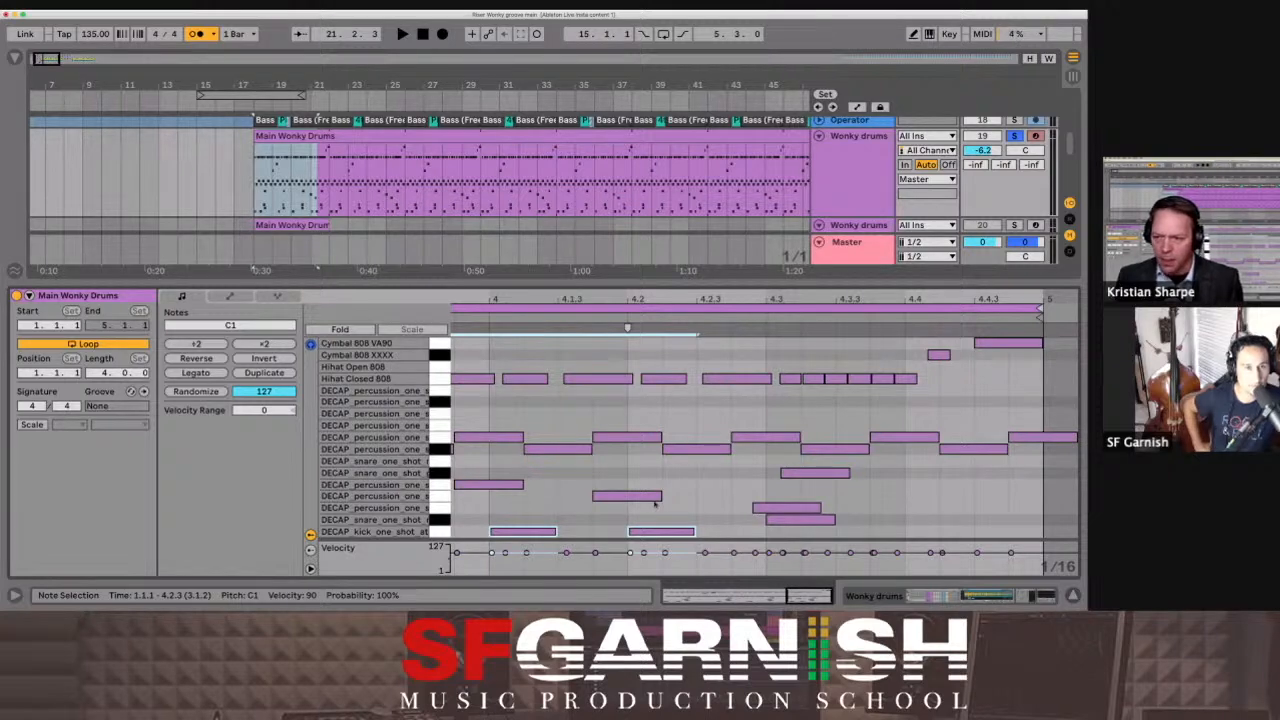
# Step: Play the full drum pattern, and lower the velocity of all Hihat Closed 808 notes to 27
pyautogui.press('space')
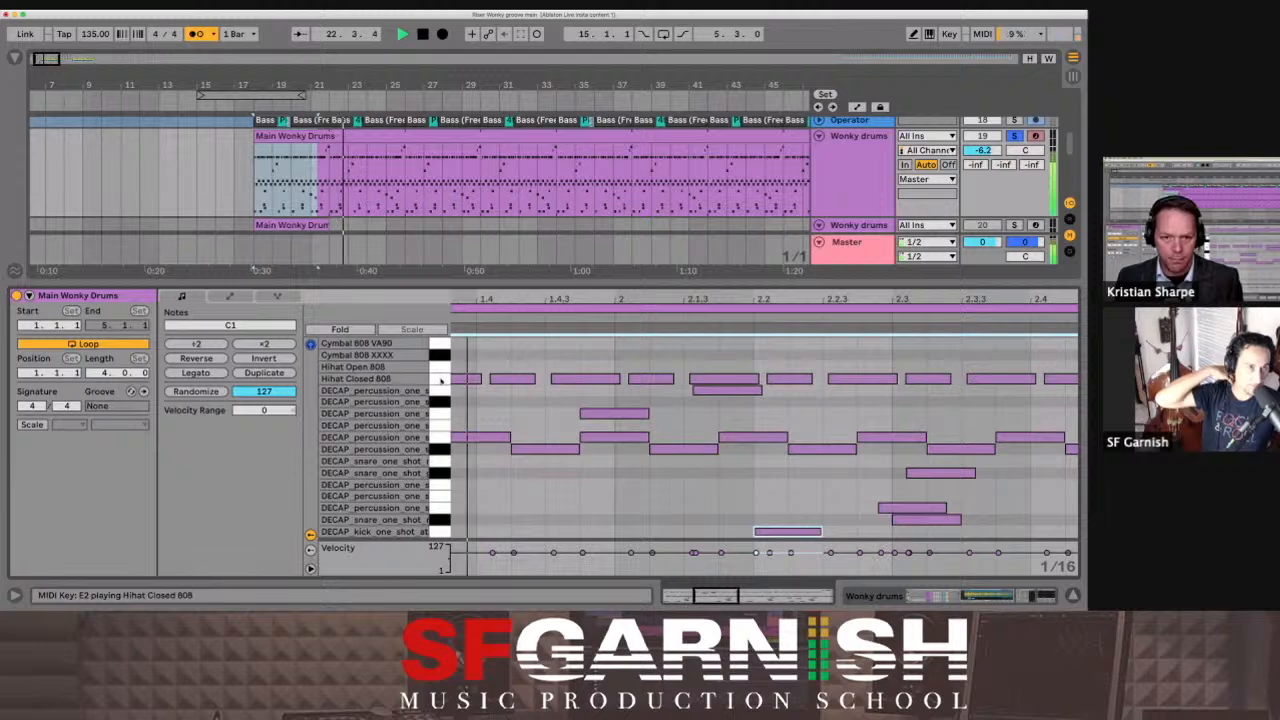
pyautogui.press('space')
pyautogui.click(440, 379)
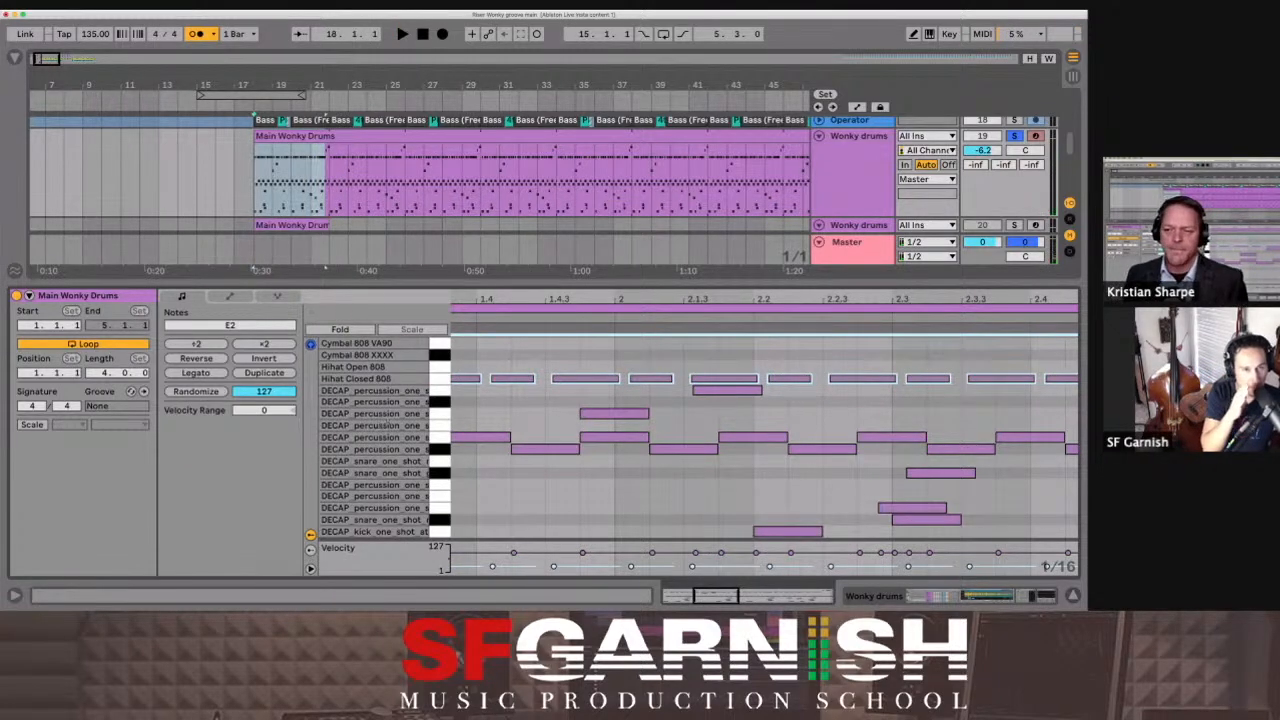
pyautogui.hscroll(-5, 552, 422)
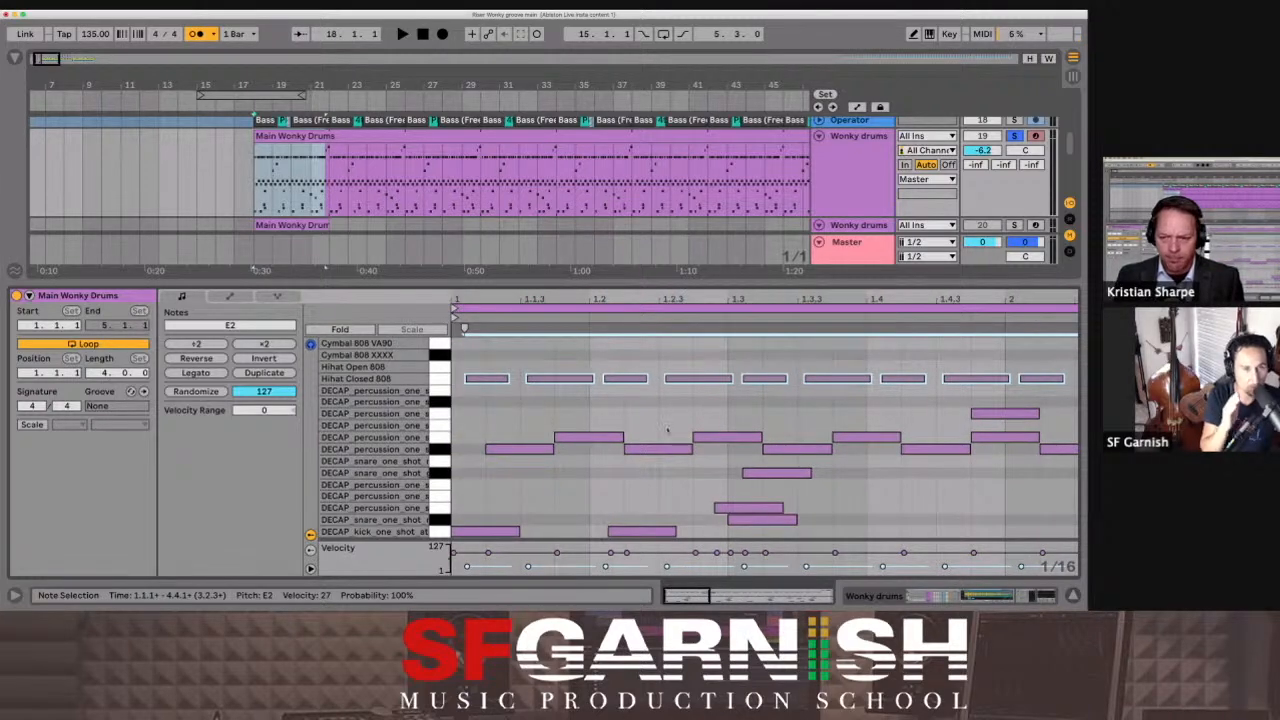
# Step: Audition the overlapping F#1, D1 and C#1 notes around beat 1.3 to compare their staggered timing
pyautogui.click(763, 474)
pyautogui.click(745, 508)
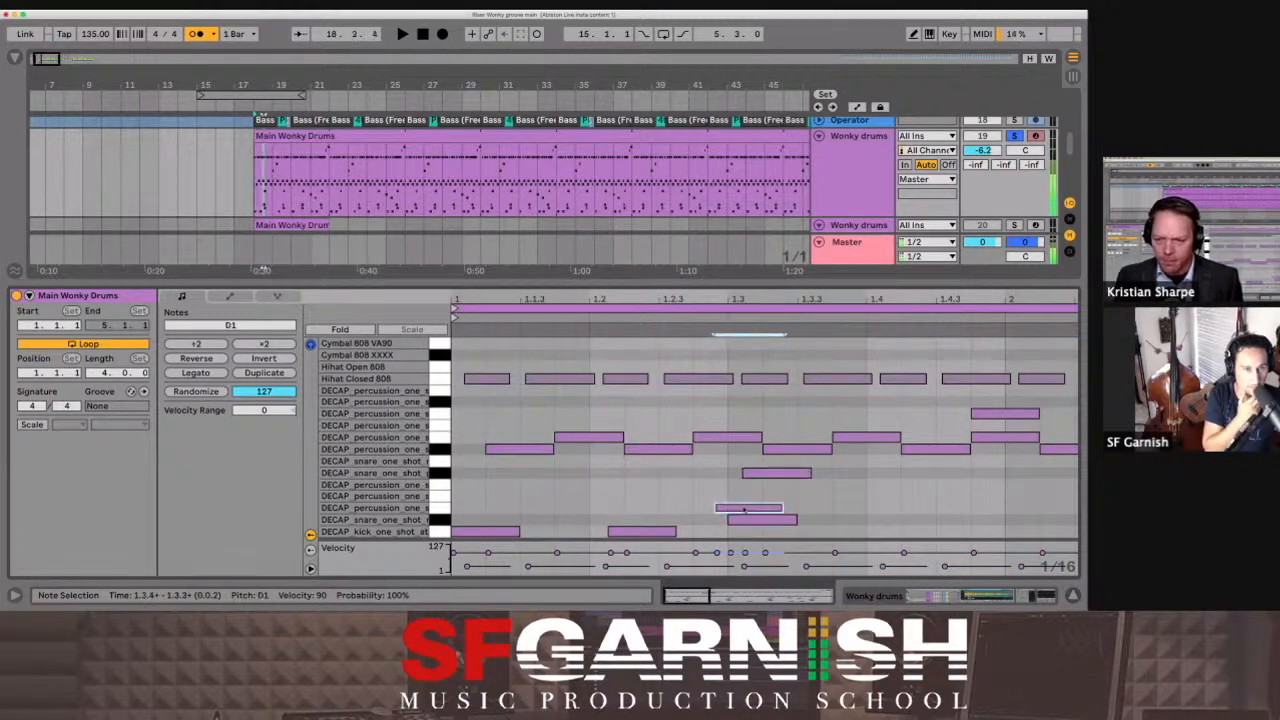
pyautogui.click(744, 520)
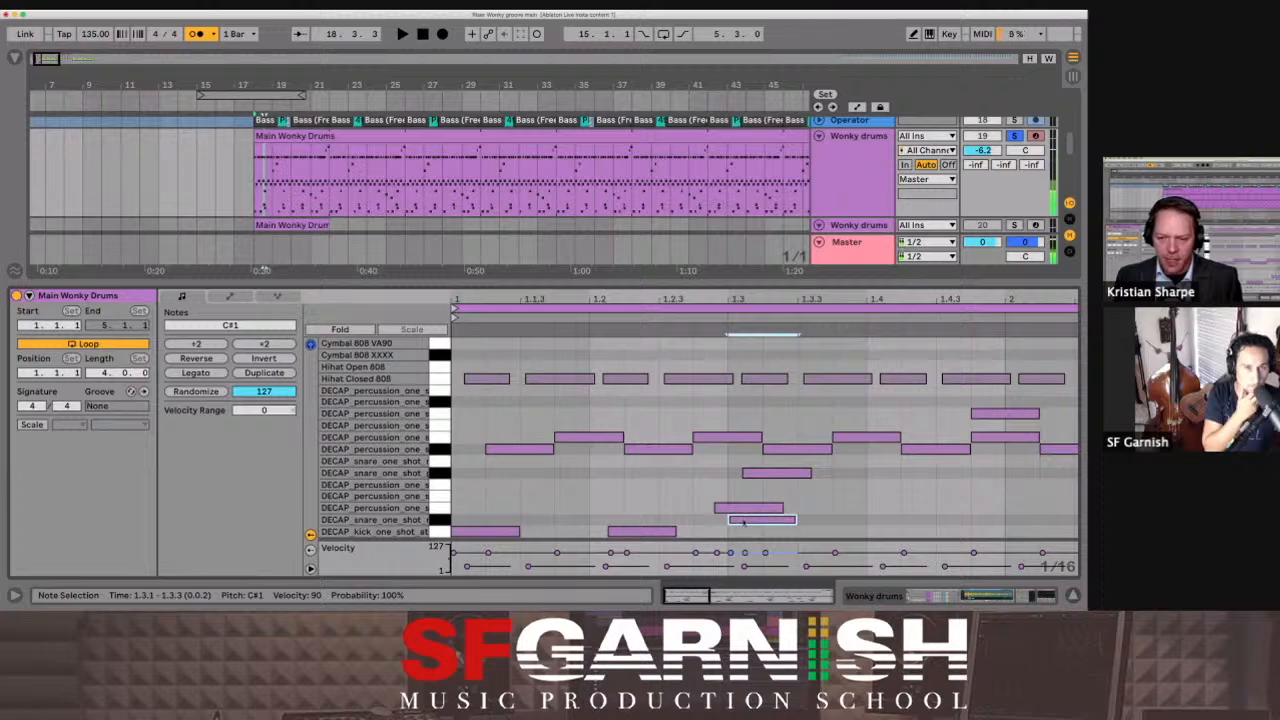
pyautogui.click(745, 508)
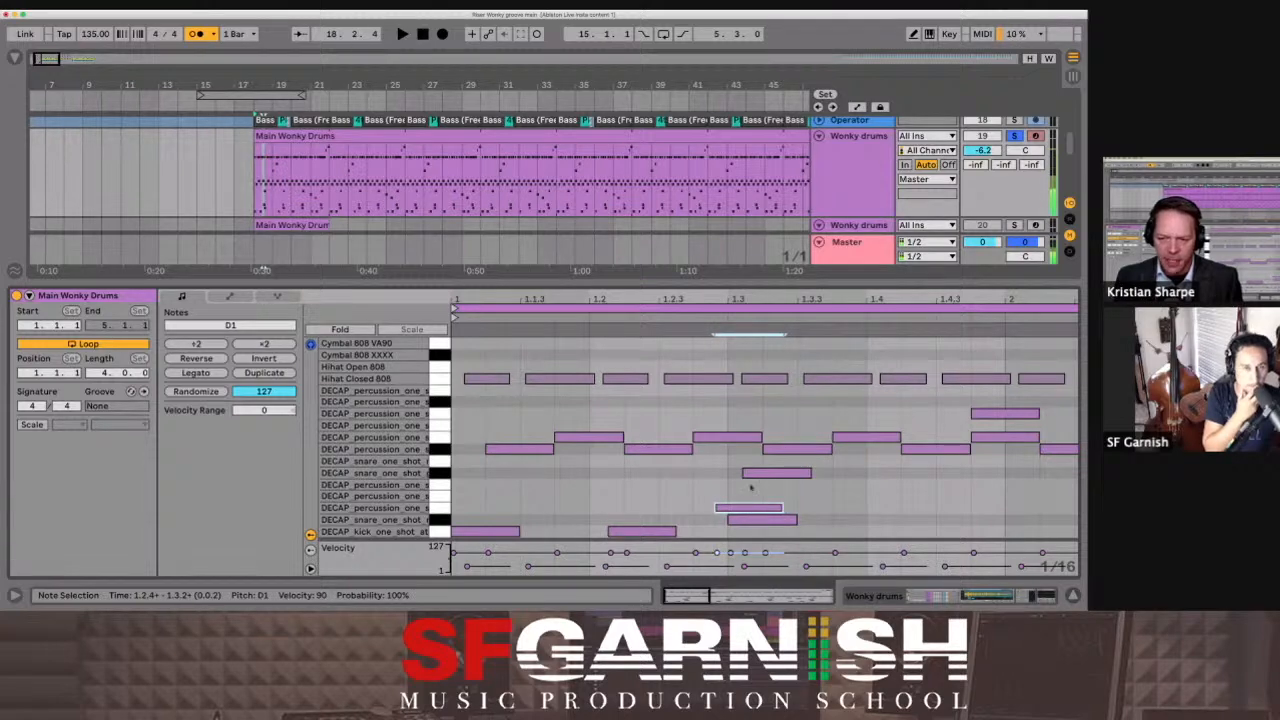
pyautogui.click(761, 475)
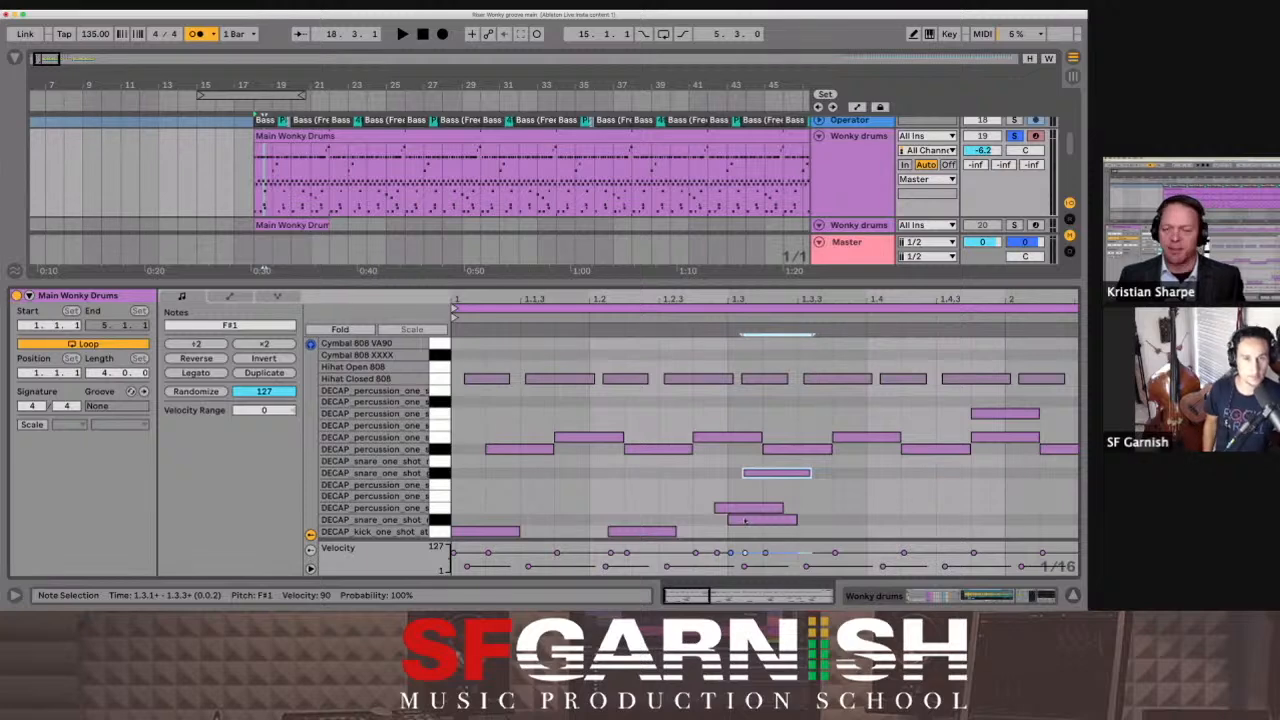
# Step: Select the long Main Wonky Drums clip on the first Wonky drums track and play it from its start
pyautogui.click(659, 316)
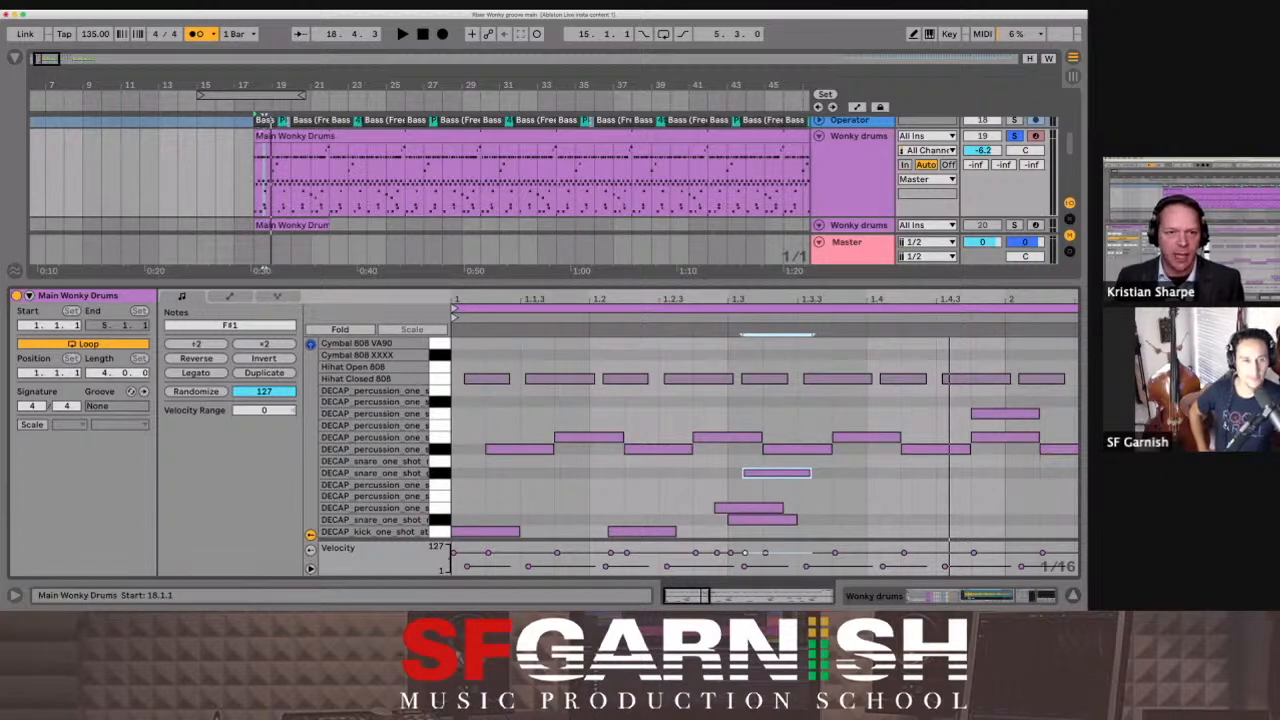
pyautogui.click(260, 135)
pyautogui.press('space')
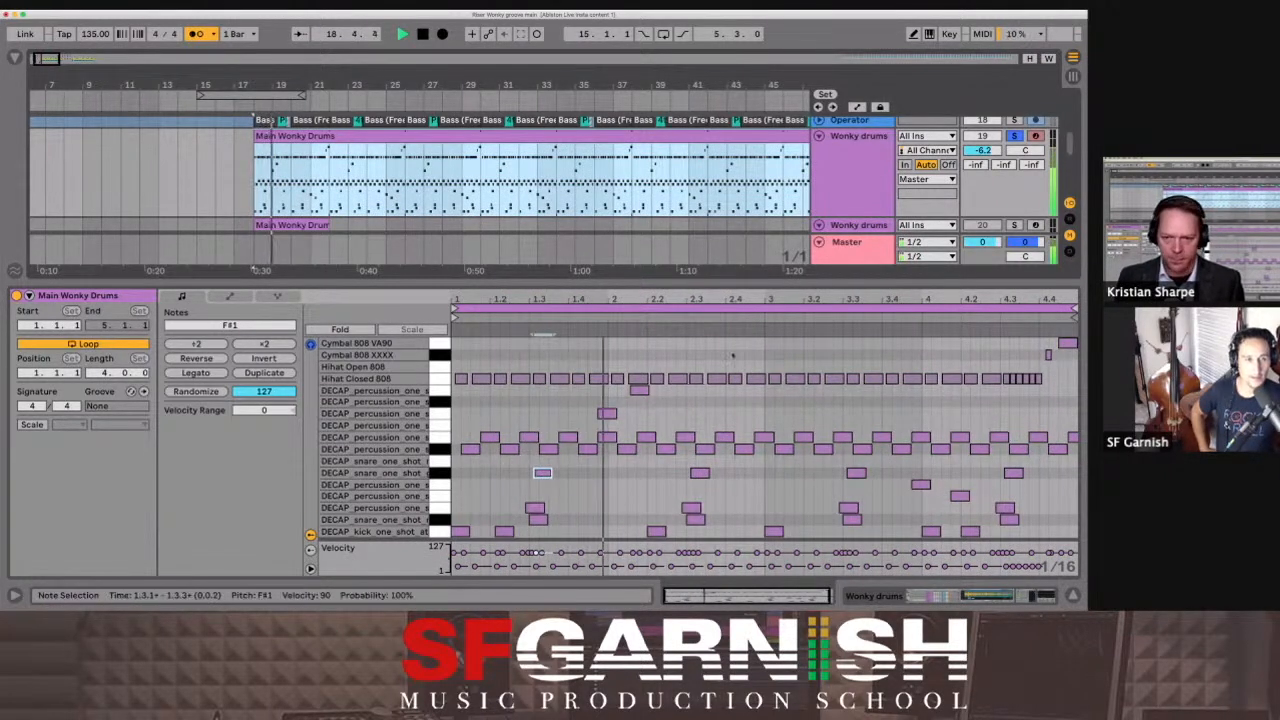
pyautogui.press('space')
# Step: Unfold and solo the second Wonky drums track, and open and briefly play its four-bar Main Wonky Drums clip
pyautogui.click(820, 225)
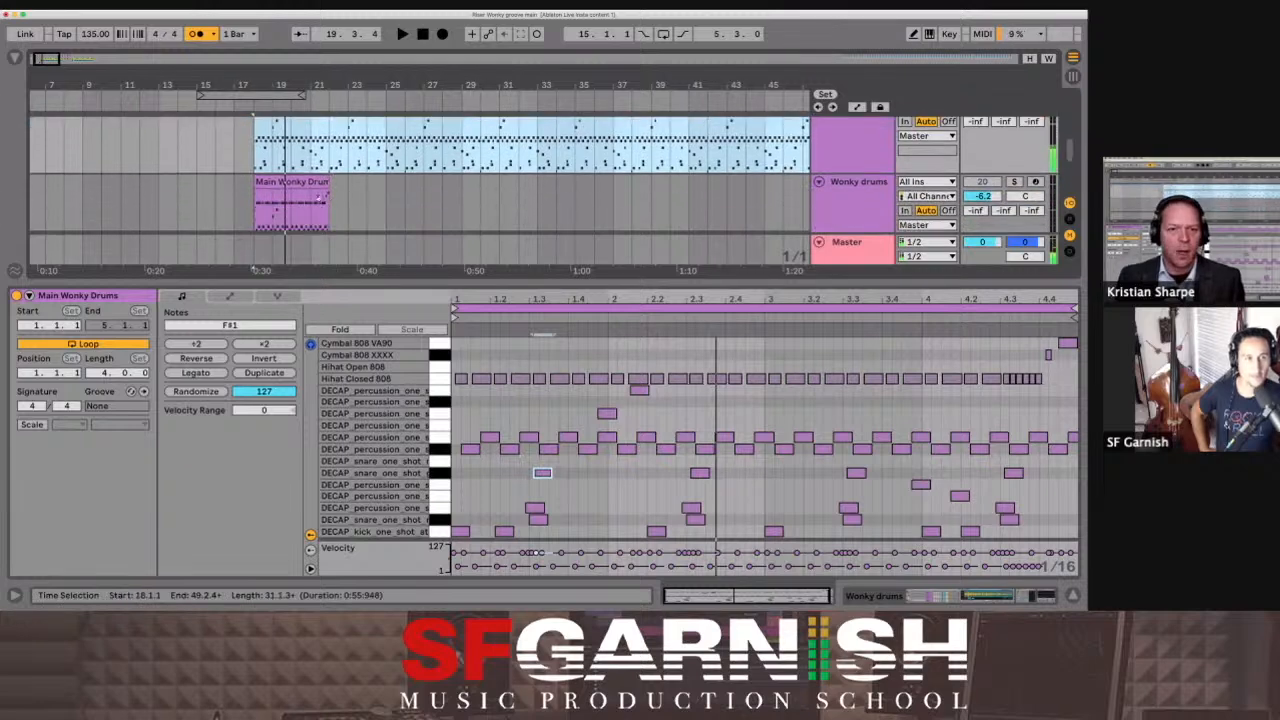
pyautogui.click(279, 183)
pyautogui.click(829, 184)
pyautogui.click(1014, 157)
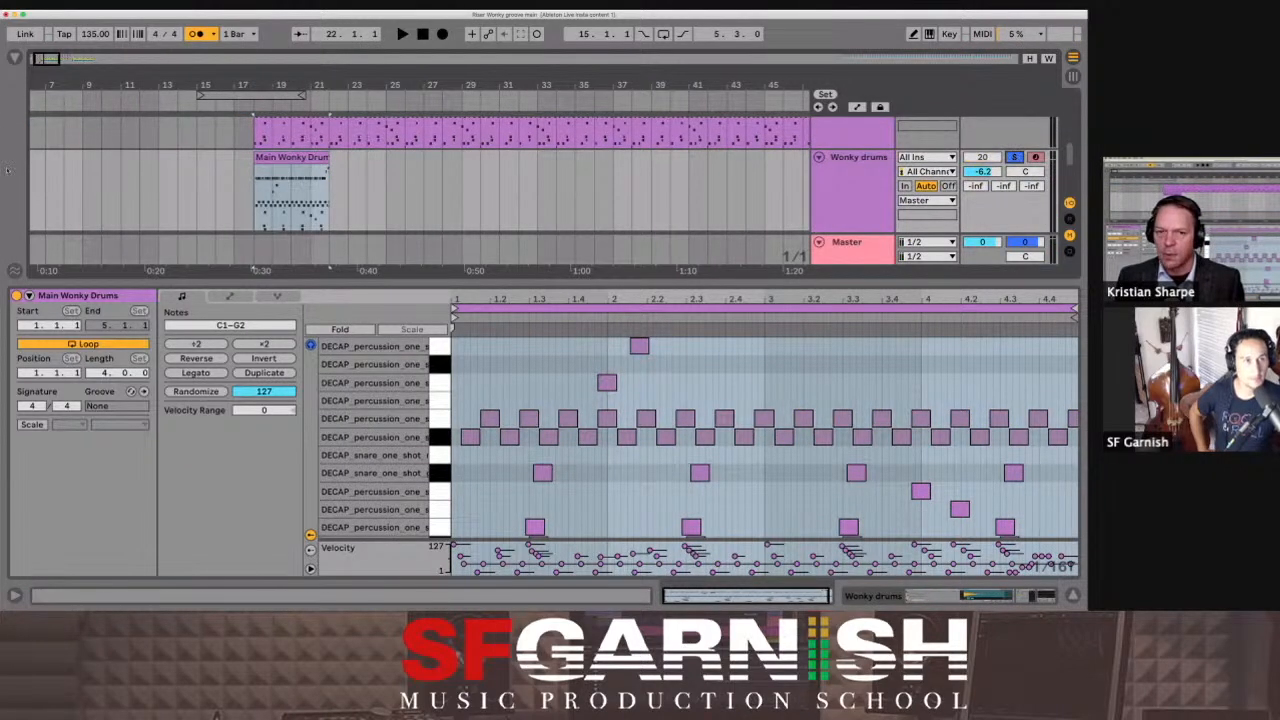
pyautogui.click(279, 157)
pyautogui.press('space')
pyautogui.press('space')
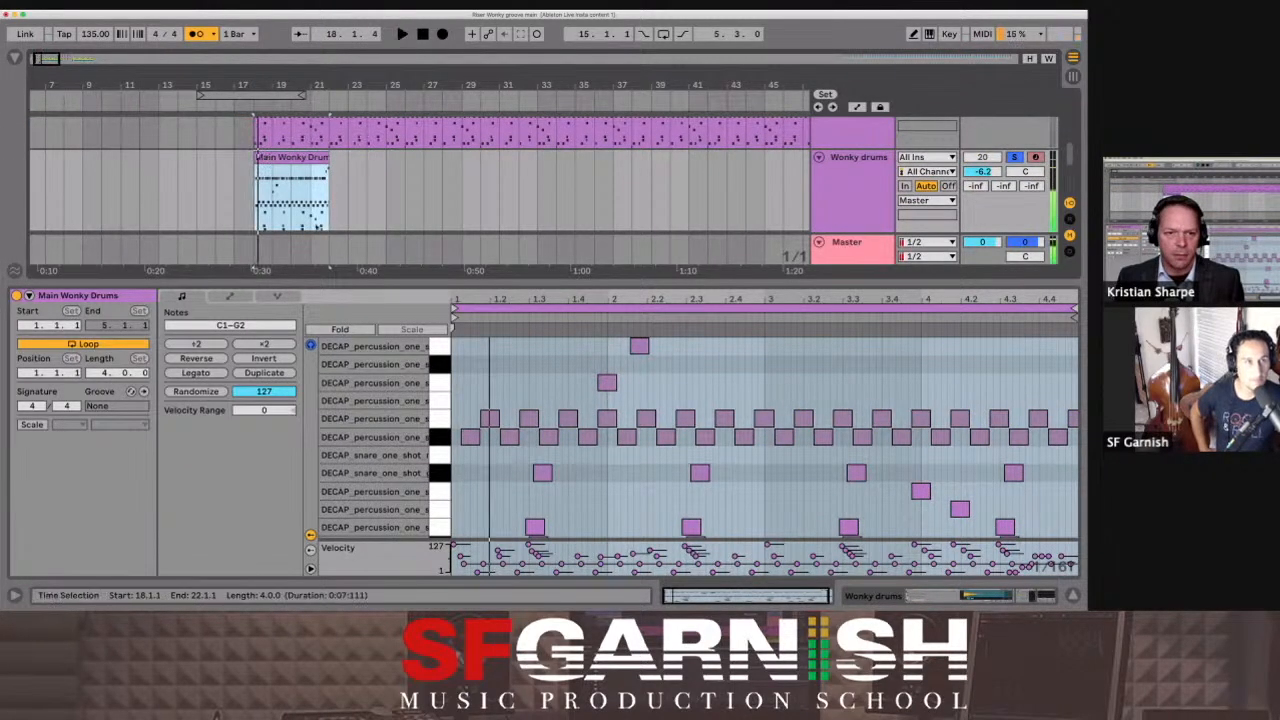
# Step: Quantize all notes in the second track's Main Wonky Drums clip to the grid and play the straightened pattern
pyautogui.click(506, 377)
pyautogui.press('super+a')
pyautogui.press('Right')
pyautogui.press('space')
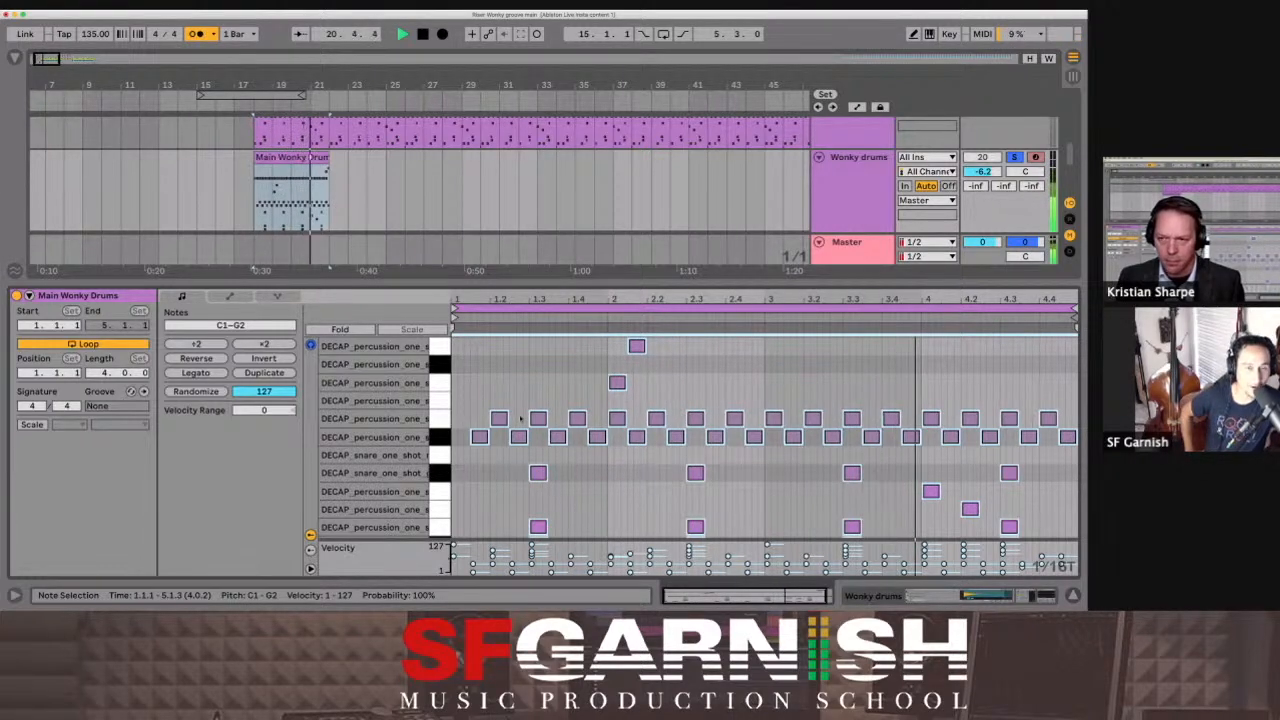
pyautogui.press('space')
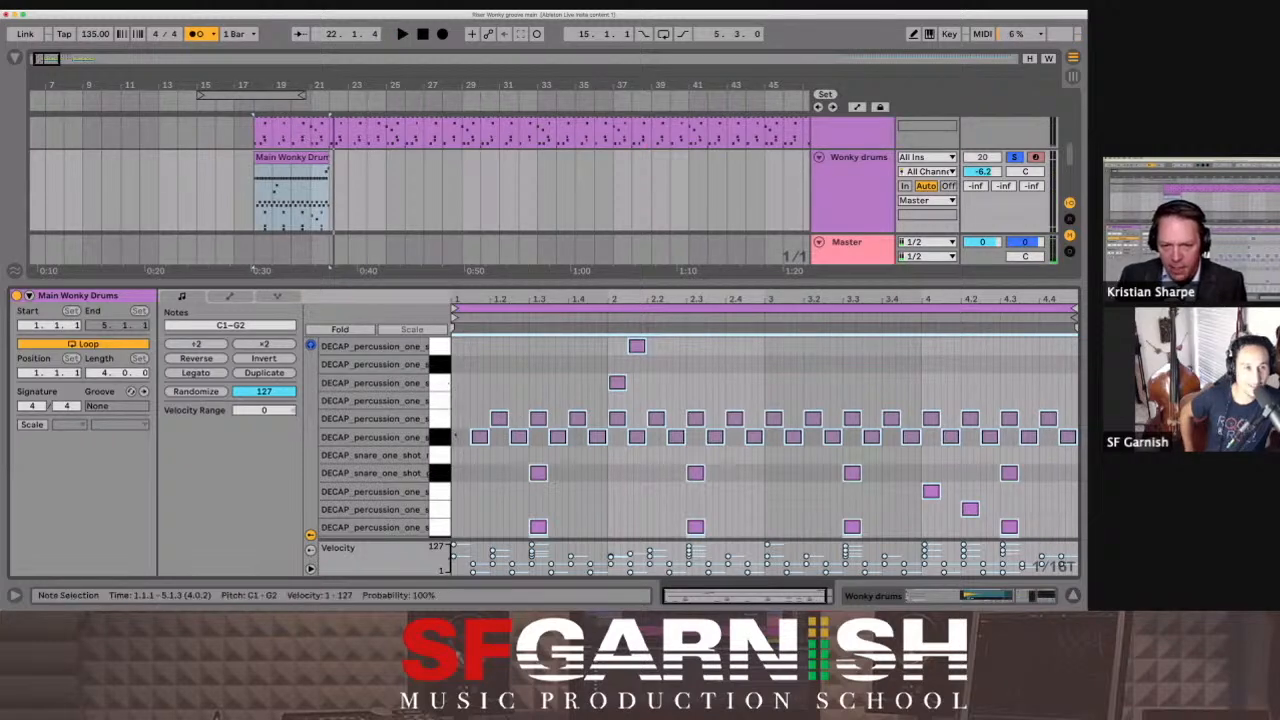
# Step: Audition the A1 and G#1 percussion rows of the quantized clip in turn, selecting each row's notes
pyautogui.click(474, 416)
pyautogui.click(440, 419)
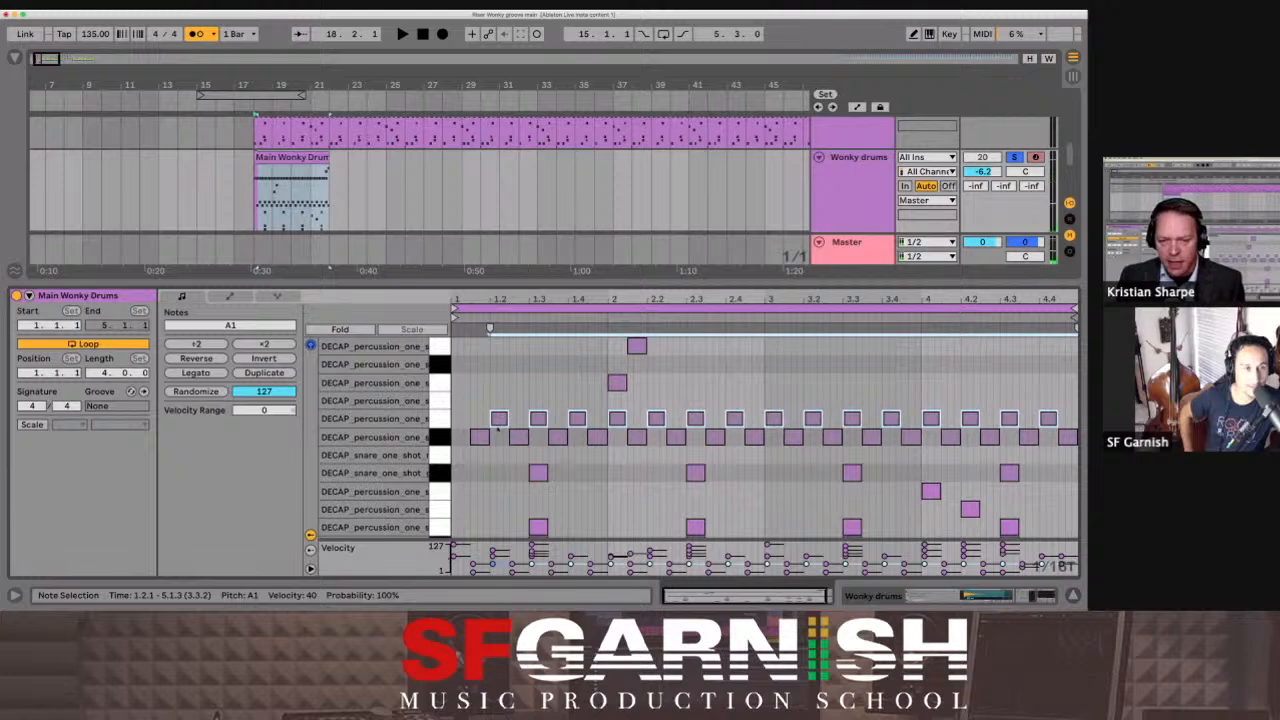
pyautogui.click(440, 420)
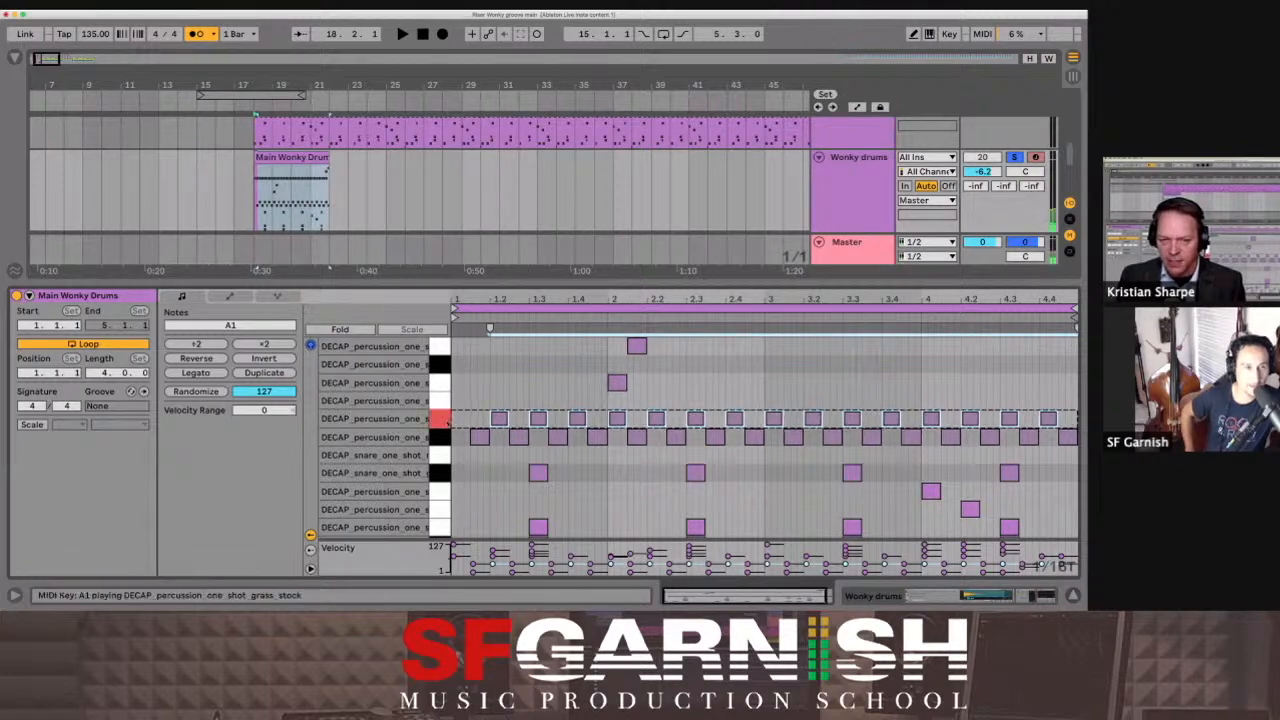
pyautogui.click(442, 439)
pyautogui.click(442, 421)
pyautogui.click(443, 440)
pyautogui.scroll(-2, 490, 425)
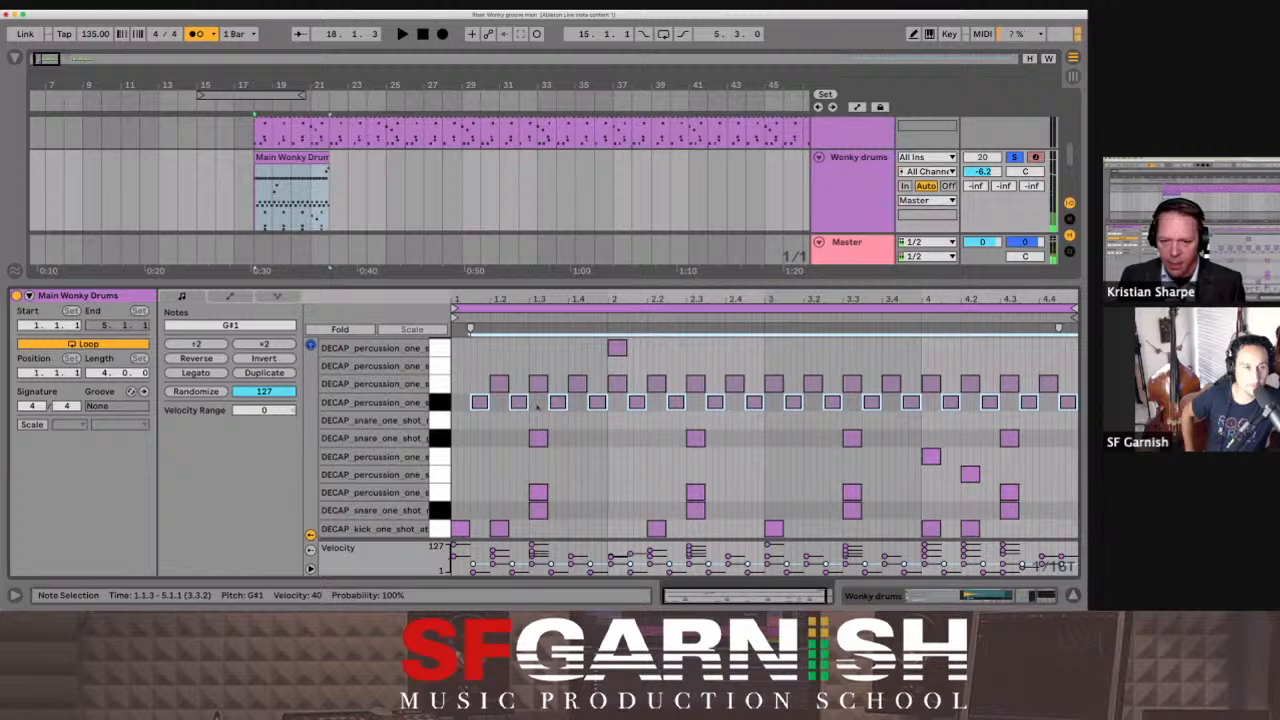
# Step: Select the stacked snare and percussion notes at beat 1.3 of the quantized clip and play the pattern
pyautogui.click(503, 320)
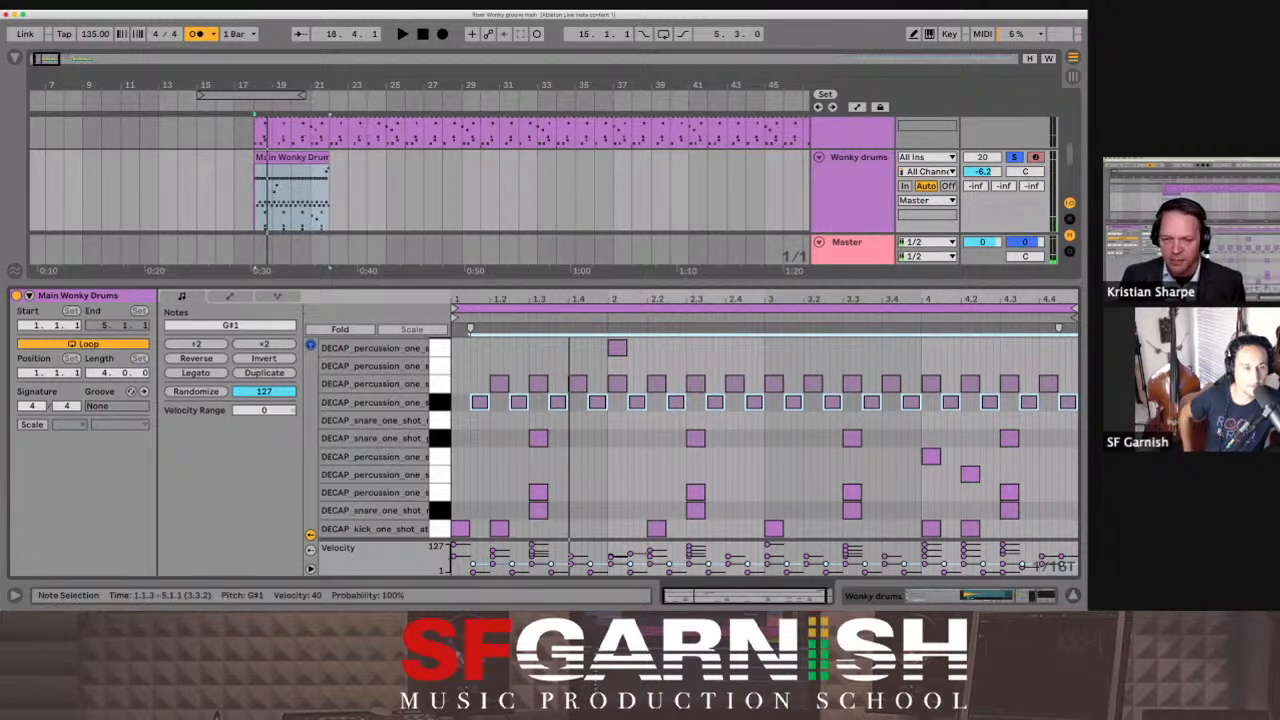
pyautogui.moveTo(521, 433); pyautogui.dragTo(550, 518)
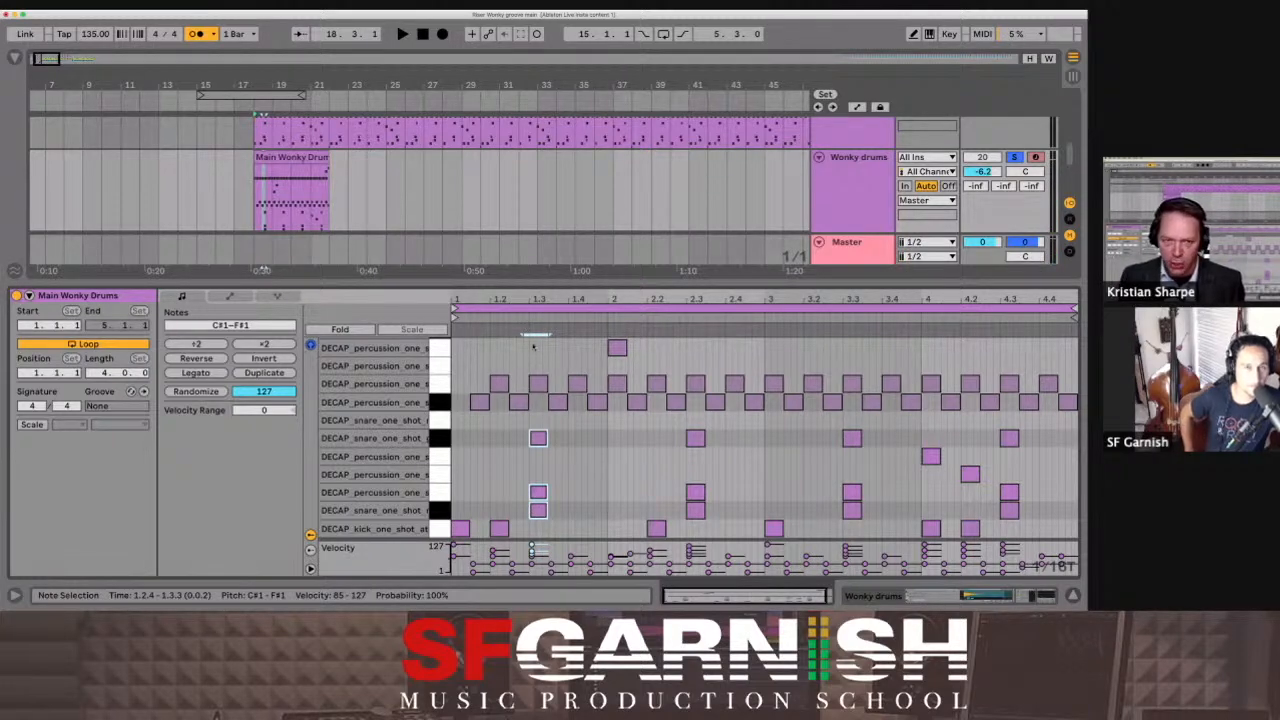
pyautogui.hscroll(1, 533, 347)
pyautogui.press('space')
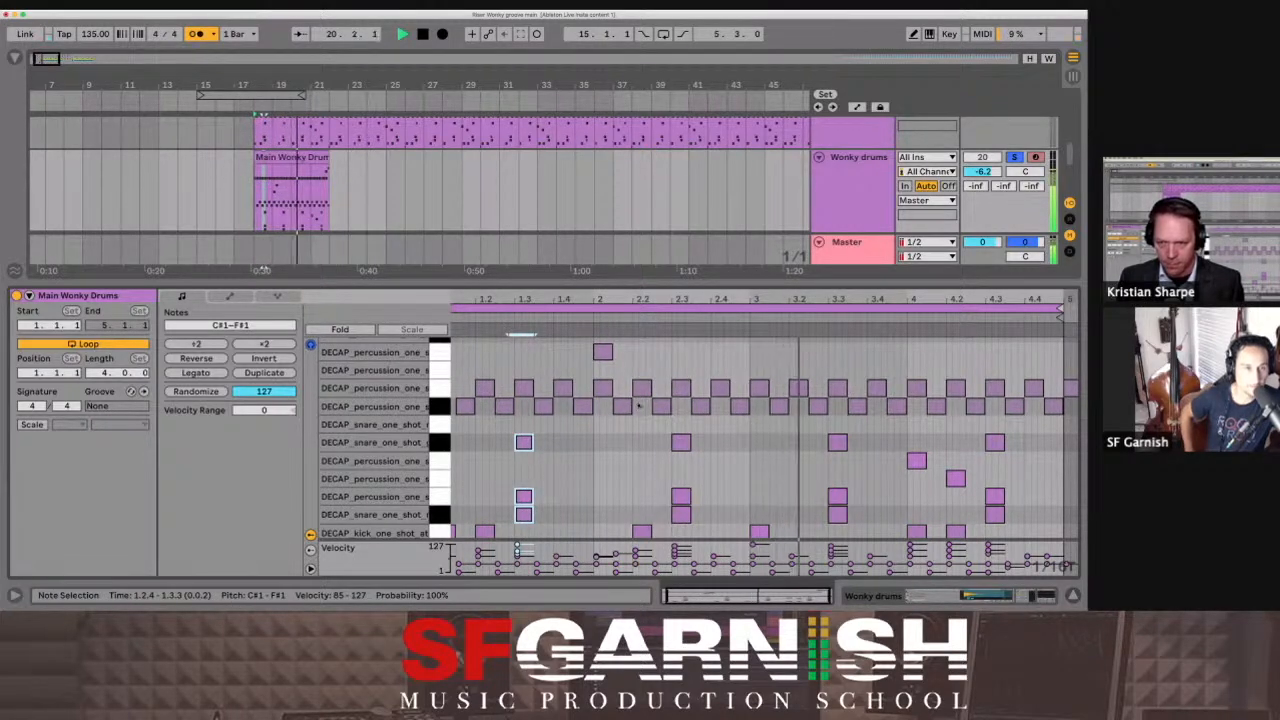
pyautogui.press('space')
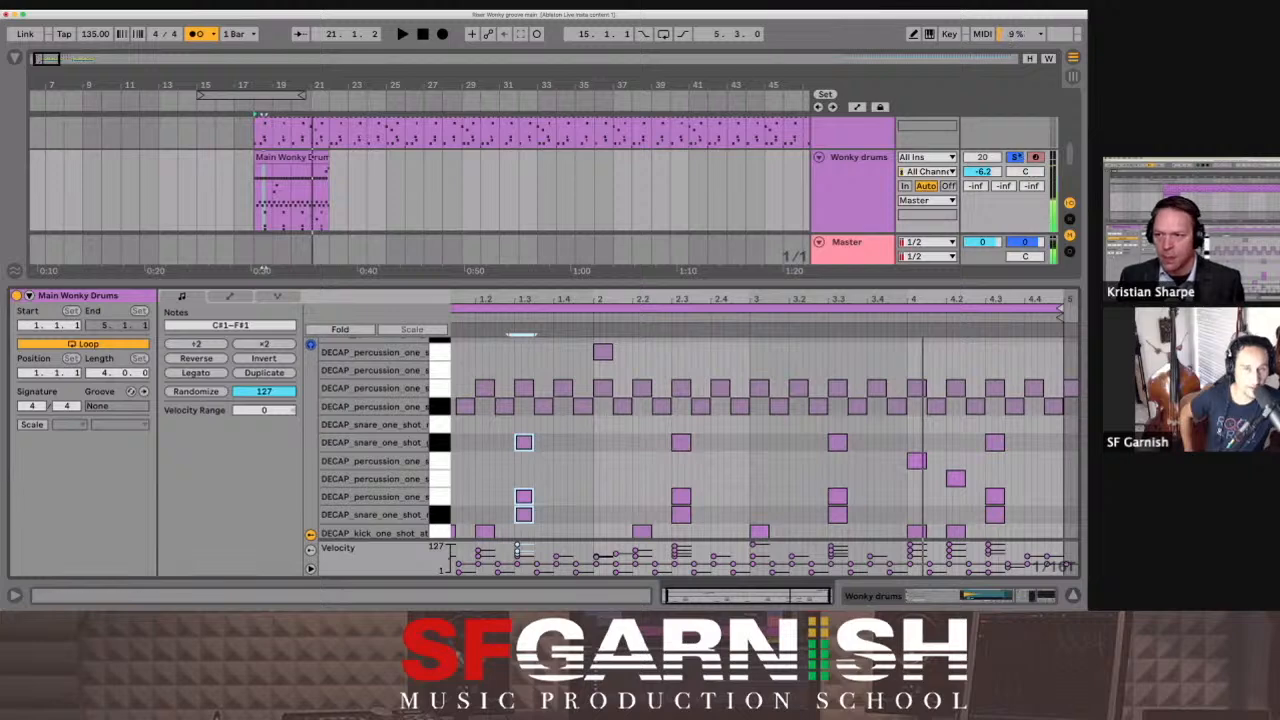
# Step: Unsolo and enable the second Wonky drums track, mute the first one, and play the mix with the quantized drums
pyautogui.click(983, 157)
pyautogui.click(1014, 157)
pyautogui.scroll(2, 1017, 156)
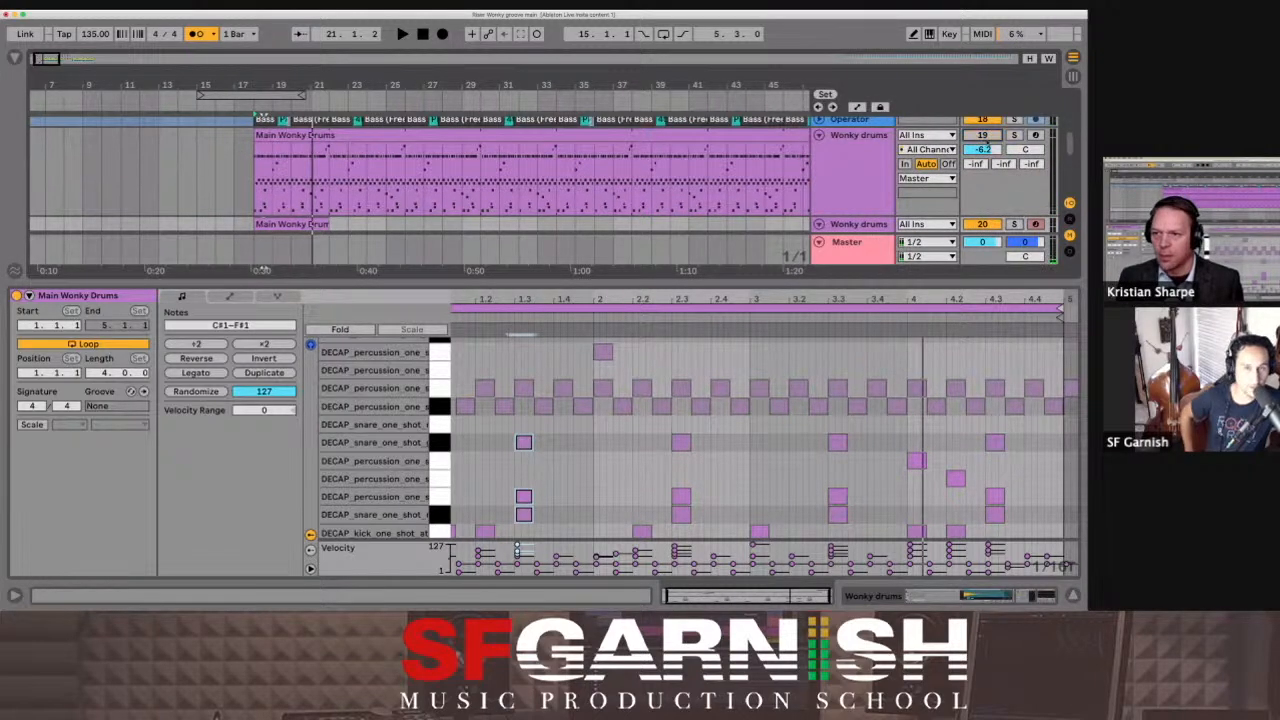
pyautogui.click(676, 350)
pyautogui.press('space')
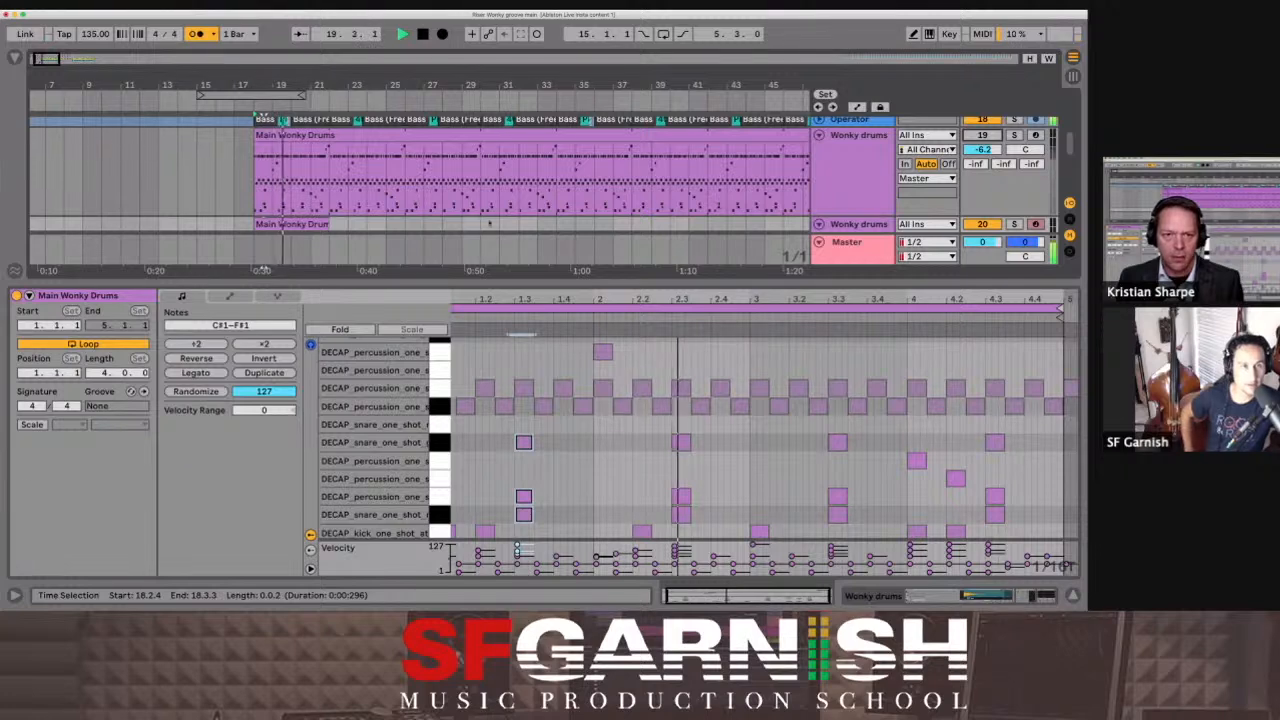
pyautogui.scroll(-2, 467, 212)
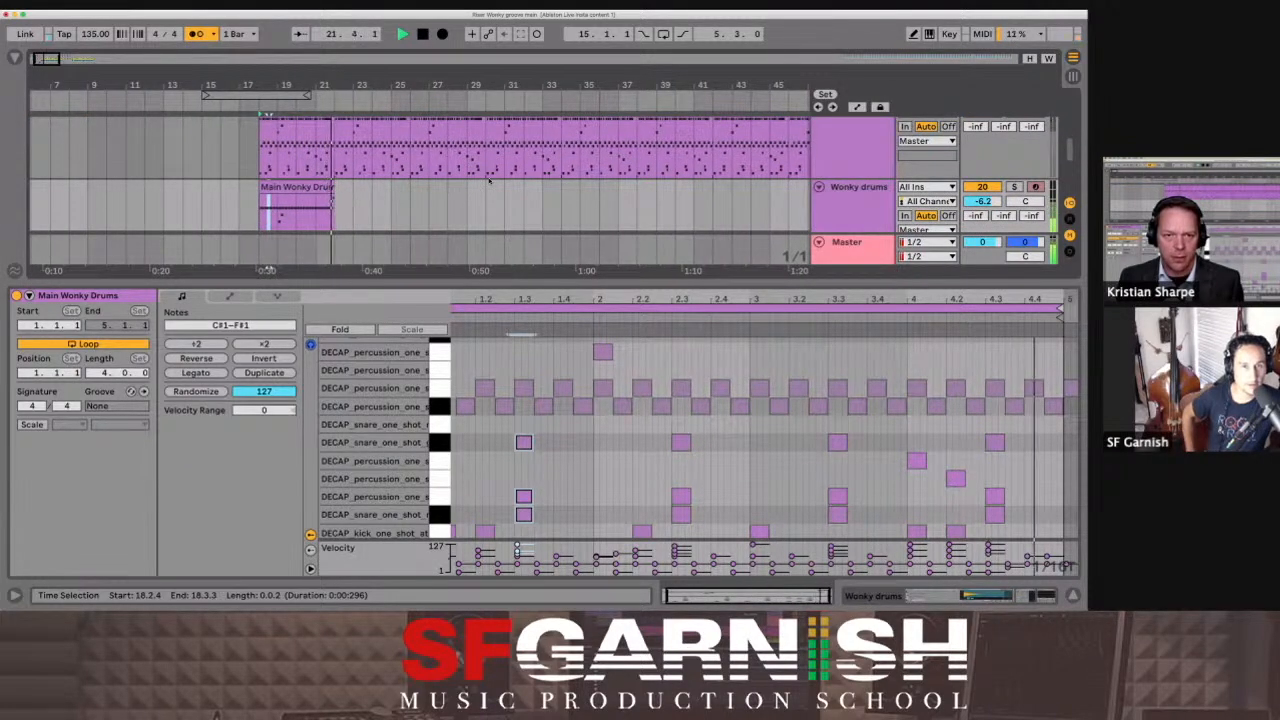
pyautogui.press('space')
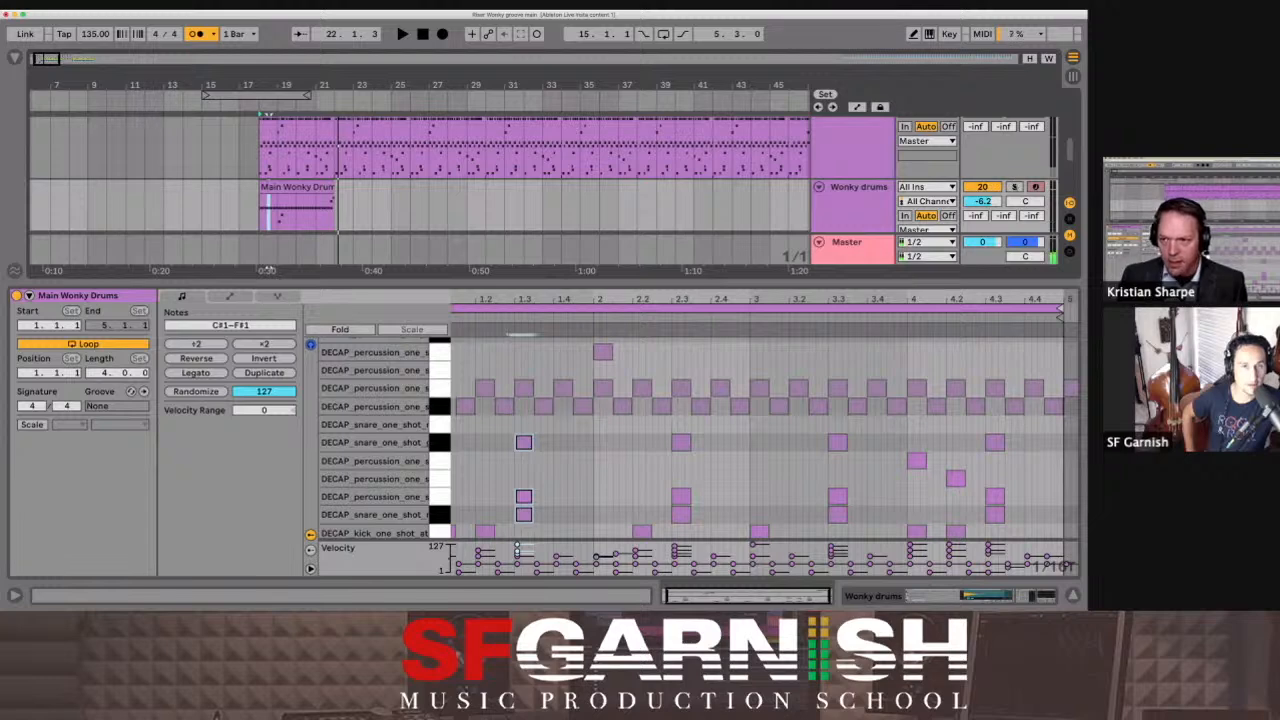
# Step: Mute the second Wonky drums track, re-enable the first one, and reduce the second track's height
pyautogui.click(992, 188)
pyautogui.scroll(5, 993, 188)
pyautogui.scroll(-2, 992, 168)
pyautogui.click(988, 148)
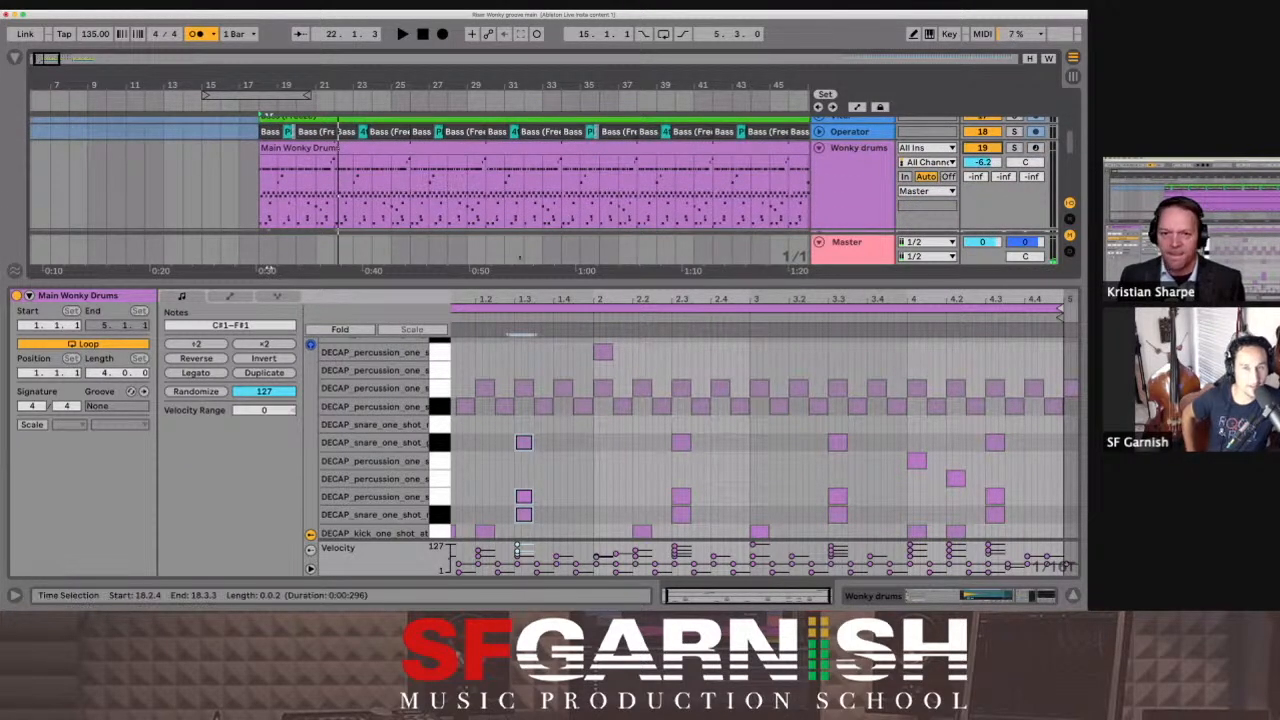
pyautogui.scroll(-2, 338, 132)
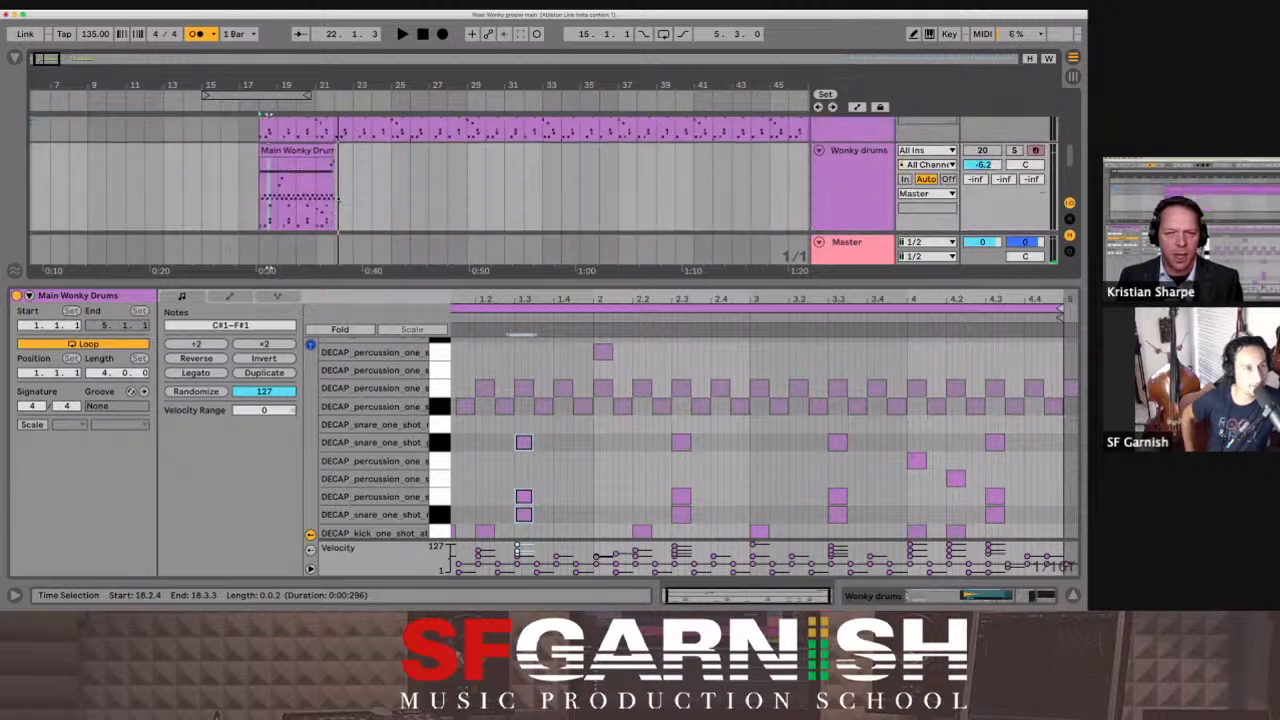
pyautogui.scroll(-2, 863, 225)
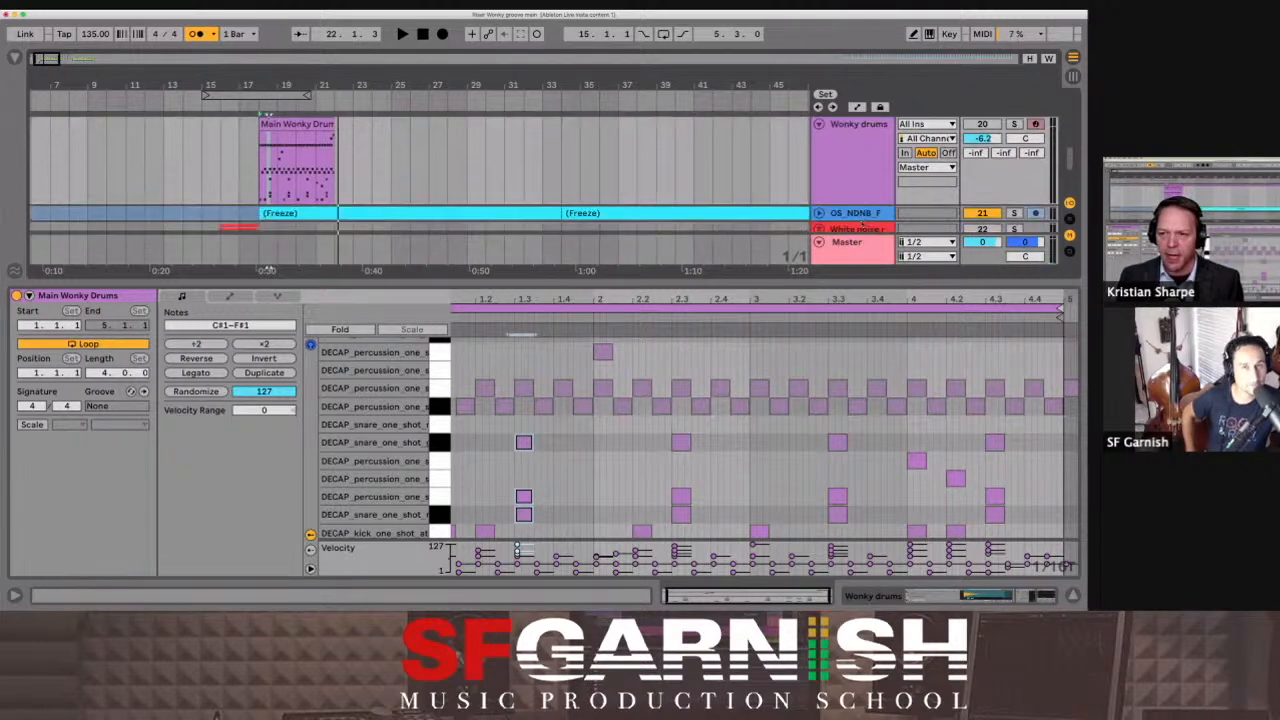
pyautogui.moveTo(857, 205); pyautogui.dragTo(857, 154)
pyautogui.scroll(3, 850, 156)
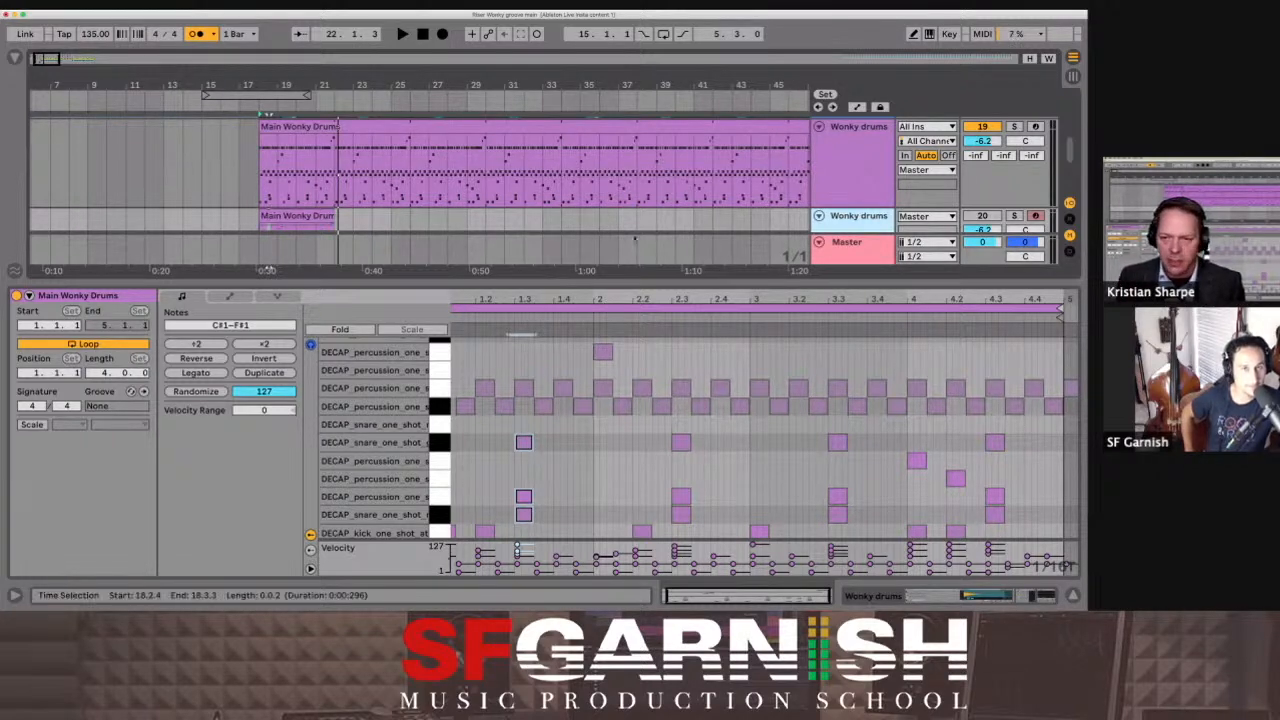
# Step: Unfold and solo the Vital bass track 17, play it briefly, and fold it again
pyautogui.scroll(3, 345, 155)
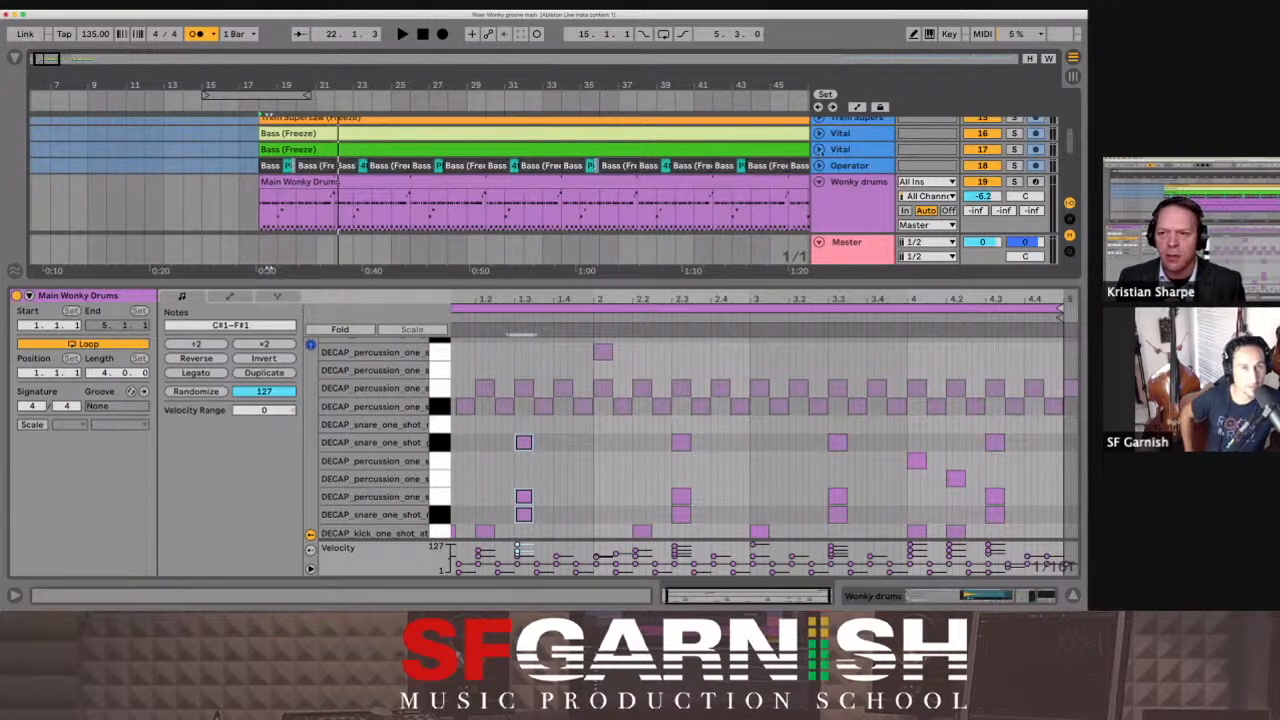
pyautogui.click(819, 149)
pyautogui.click(1015, 135)
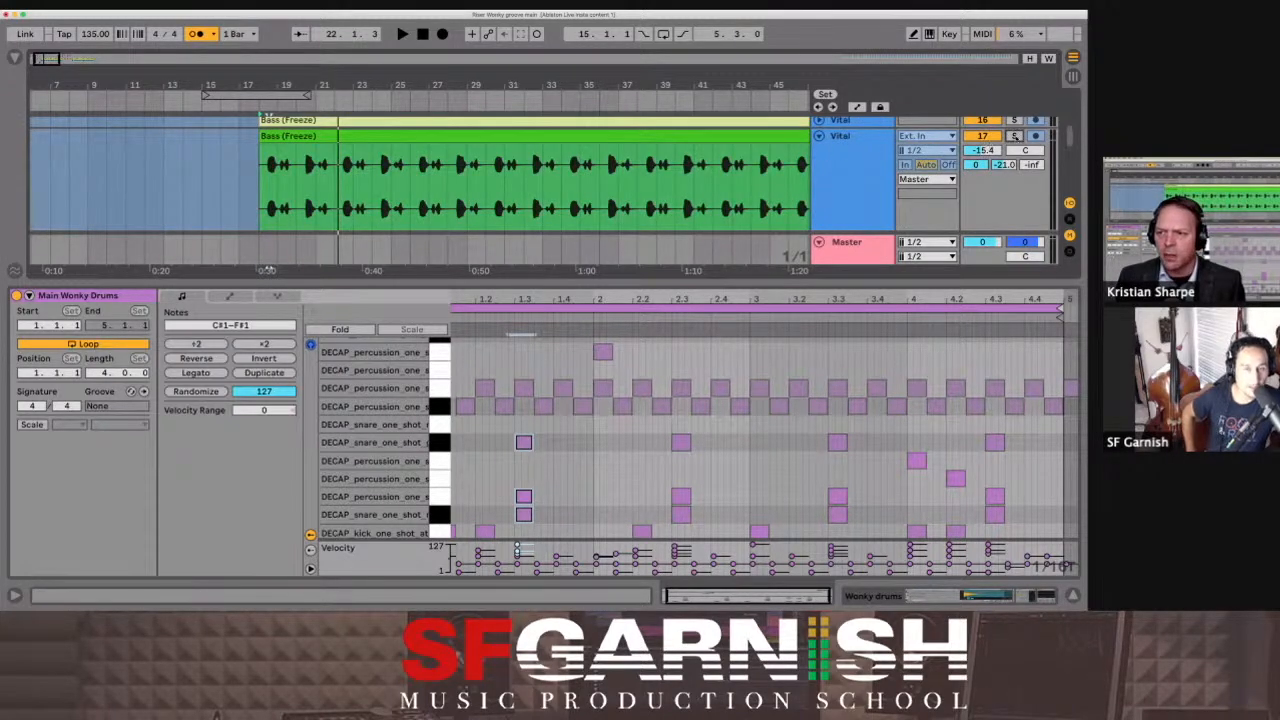
pyautogui.press('space')
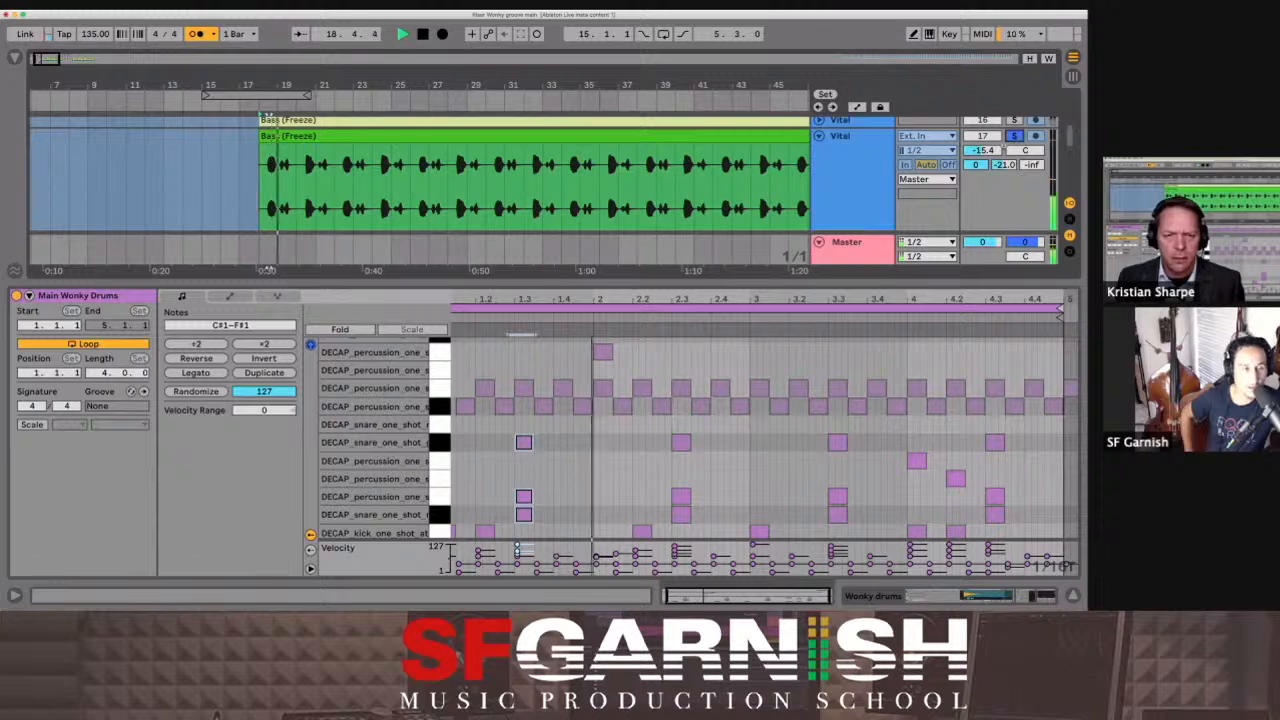
pyautogui.press('space')
pyautogui.scroll(1, 823, 165)
pyautogui.click(819, 167)
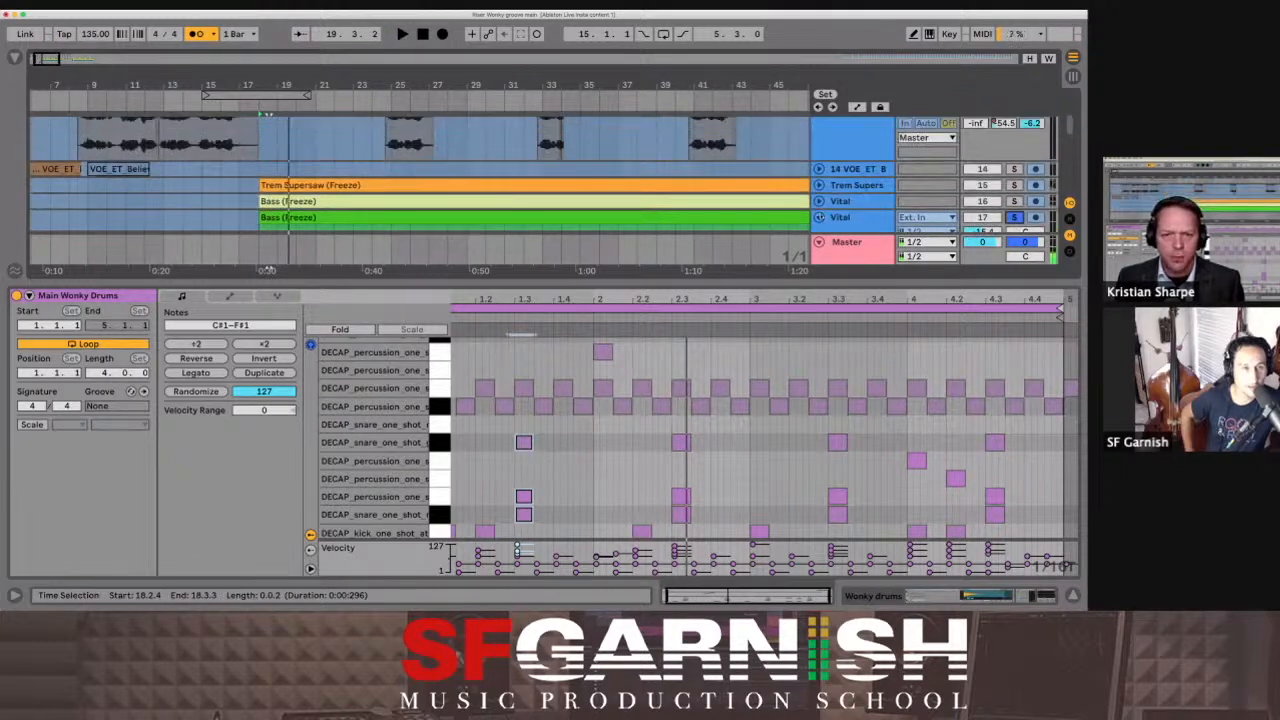
pyautogui.click(819, 218)
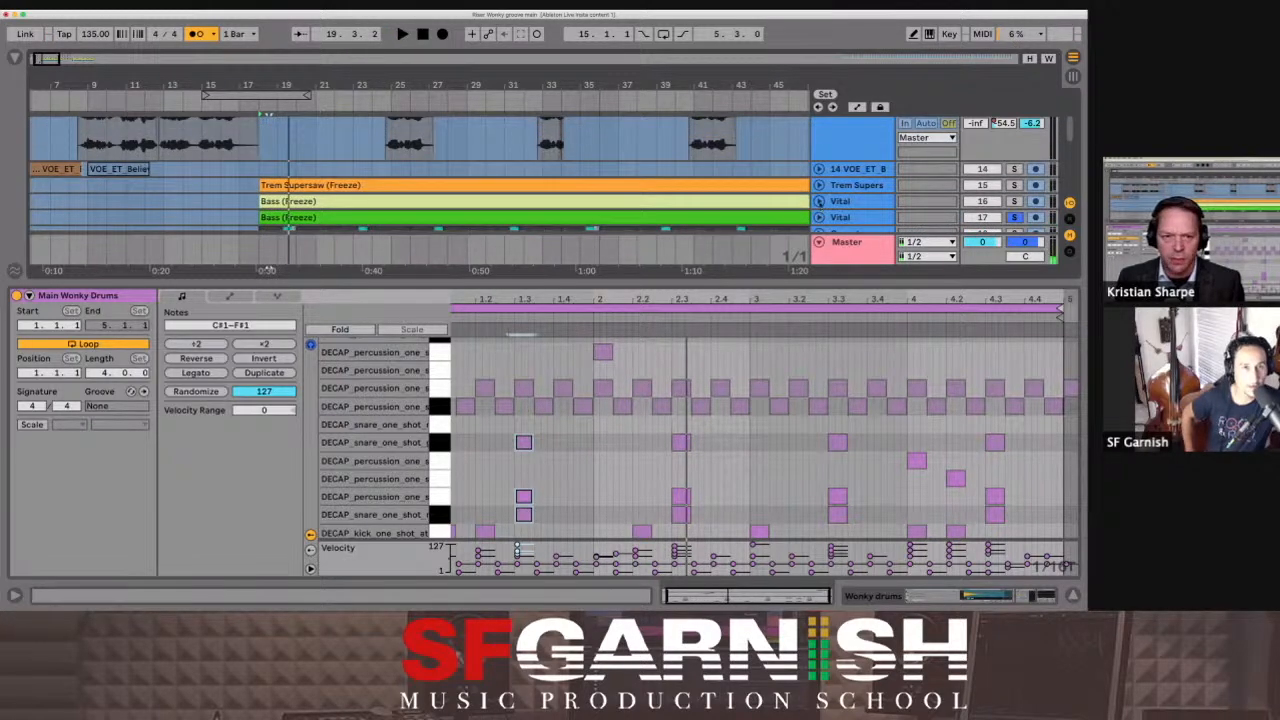
# Step: Unfold and solo the Vital bass track 16 and play it briefly
pyautogui.click(819, 201)
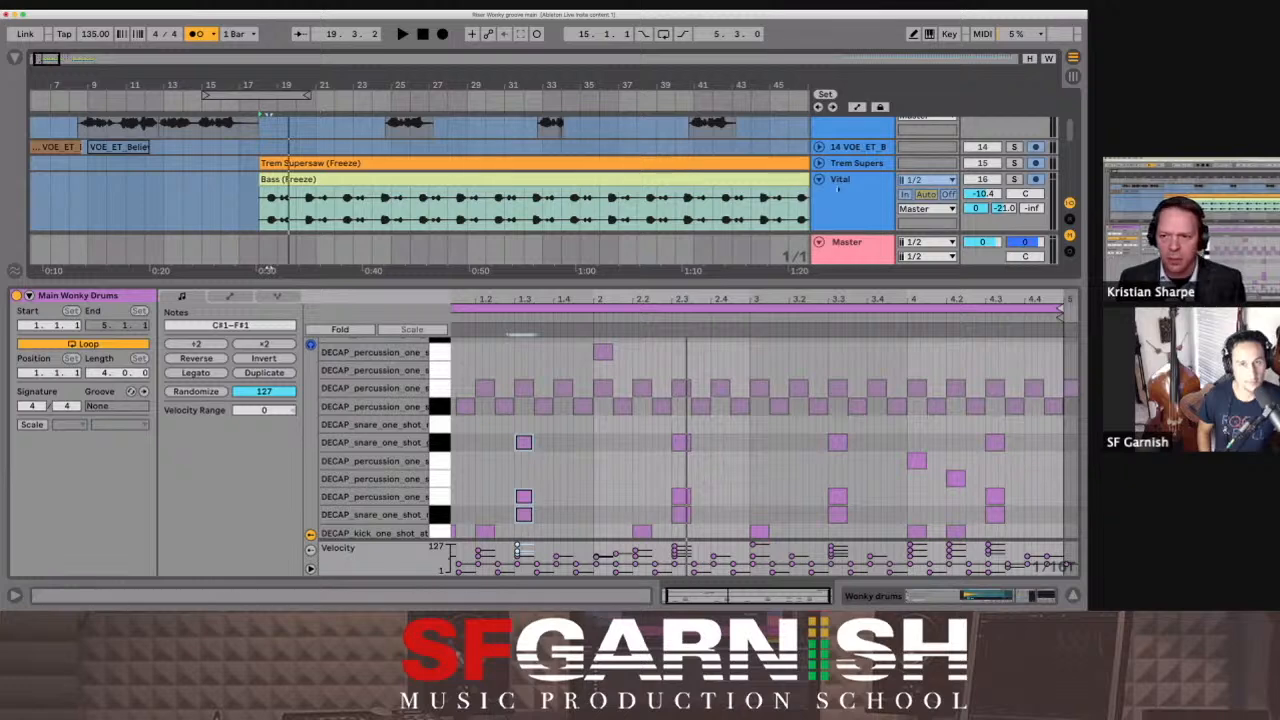
pyautogui.press('space')
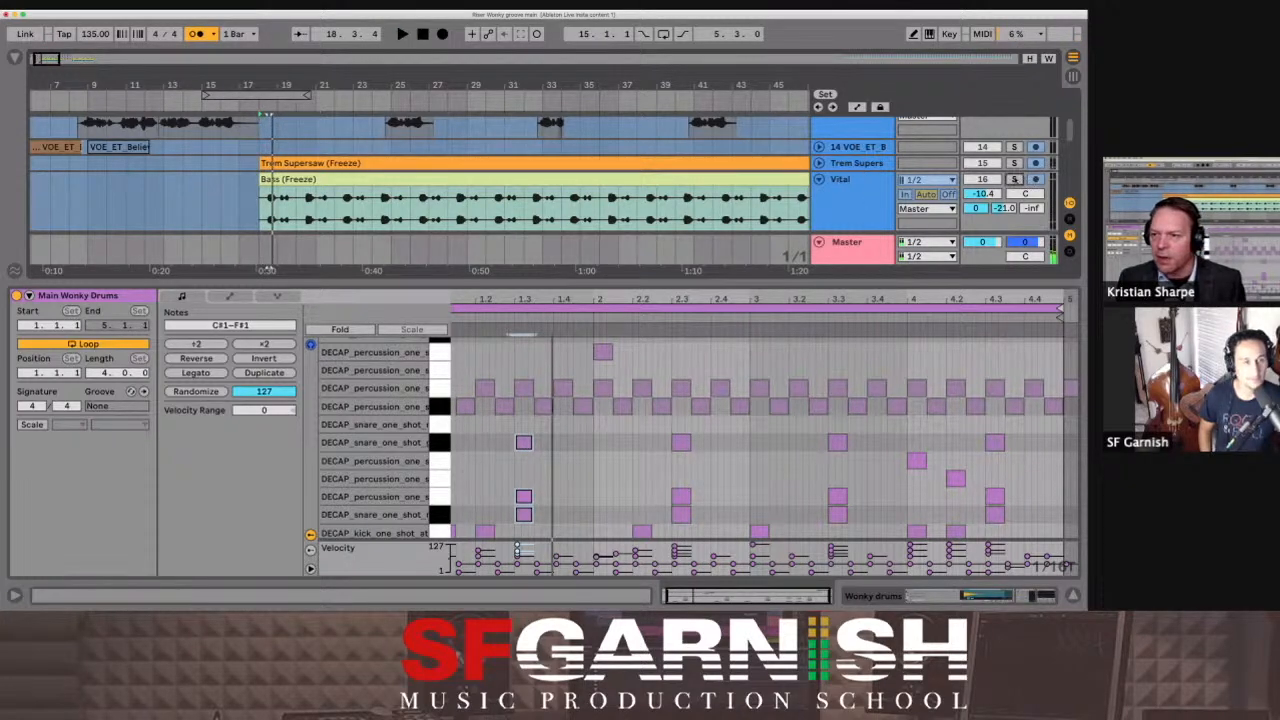
pyautogui.press('space')
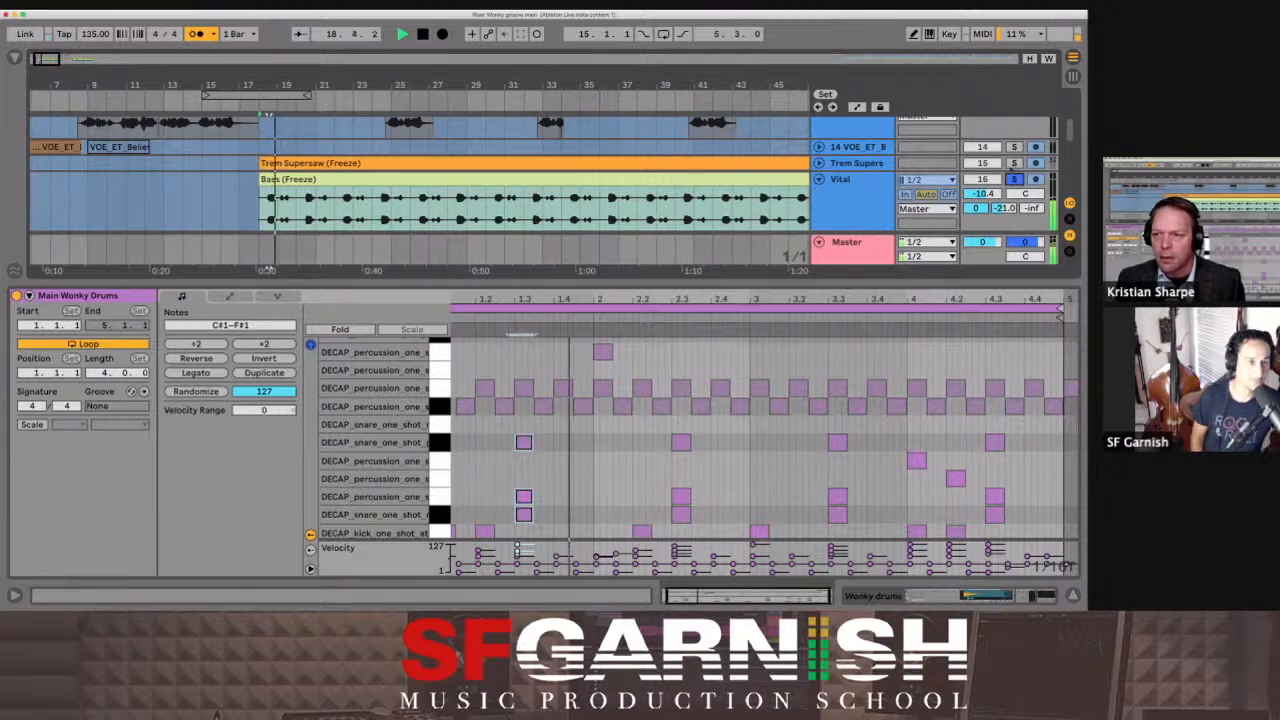
pyautogui.press('space')
# Step: Unfold and solo the Trem Supersaw track and play it on its own
pyautogui.click(819, 163)
pyautogui.click(1015, 163)
pyautogui.press('space')
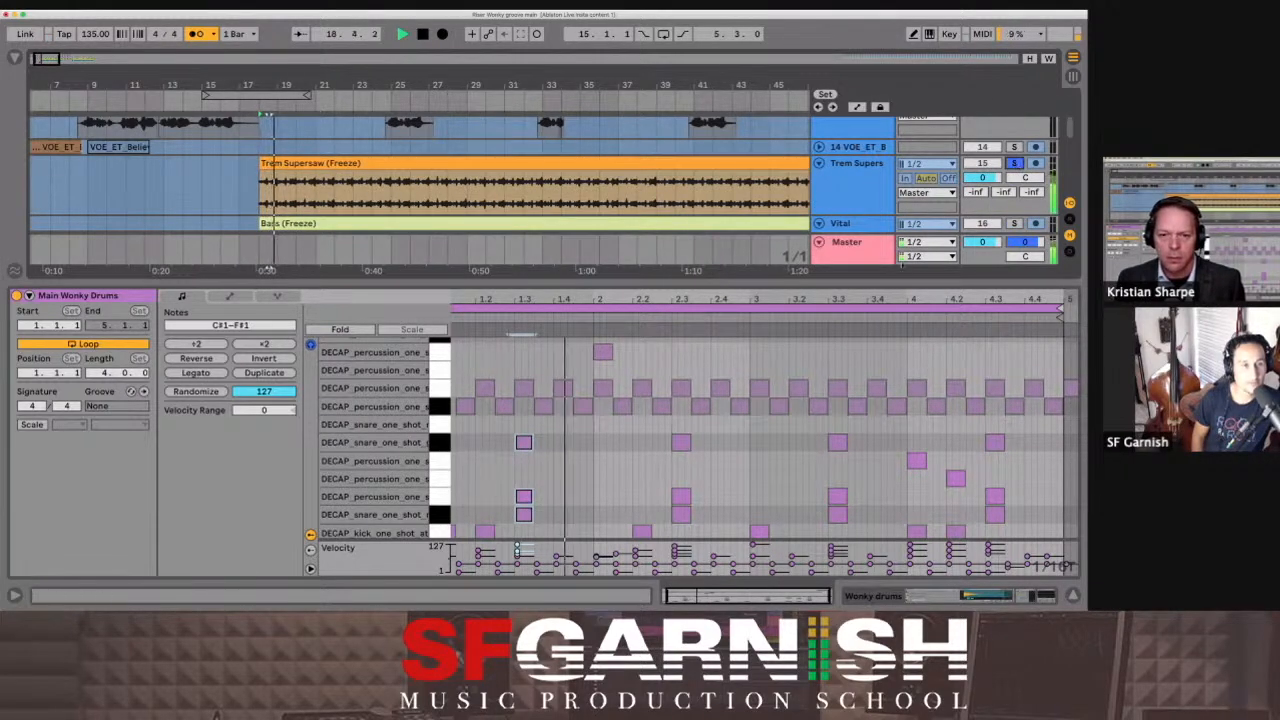
pyautogui.scroll(-4, 795, 205)
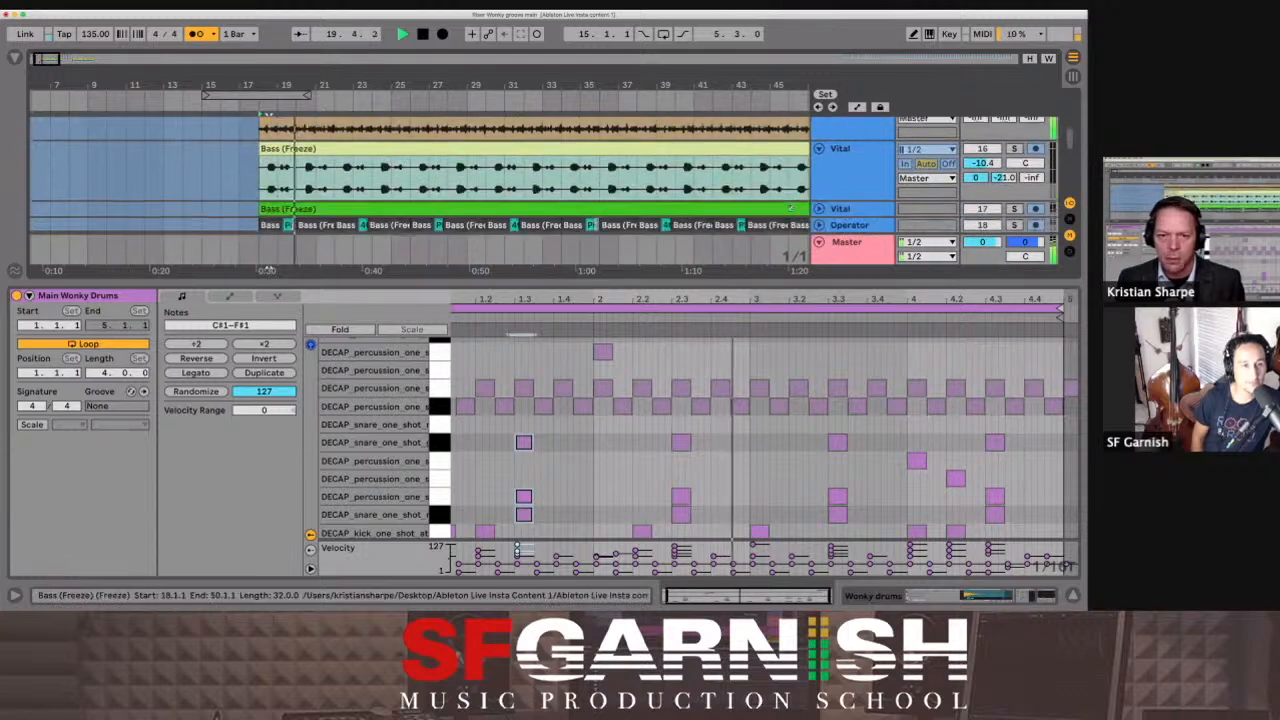
pyautogui.press('space')
# Step: Solo the Operator and first Wonky drums tracks alongside Trem Supersaw and play them together
pyautogui.scroll(-3, 792, 210)
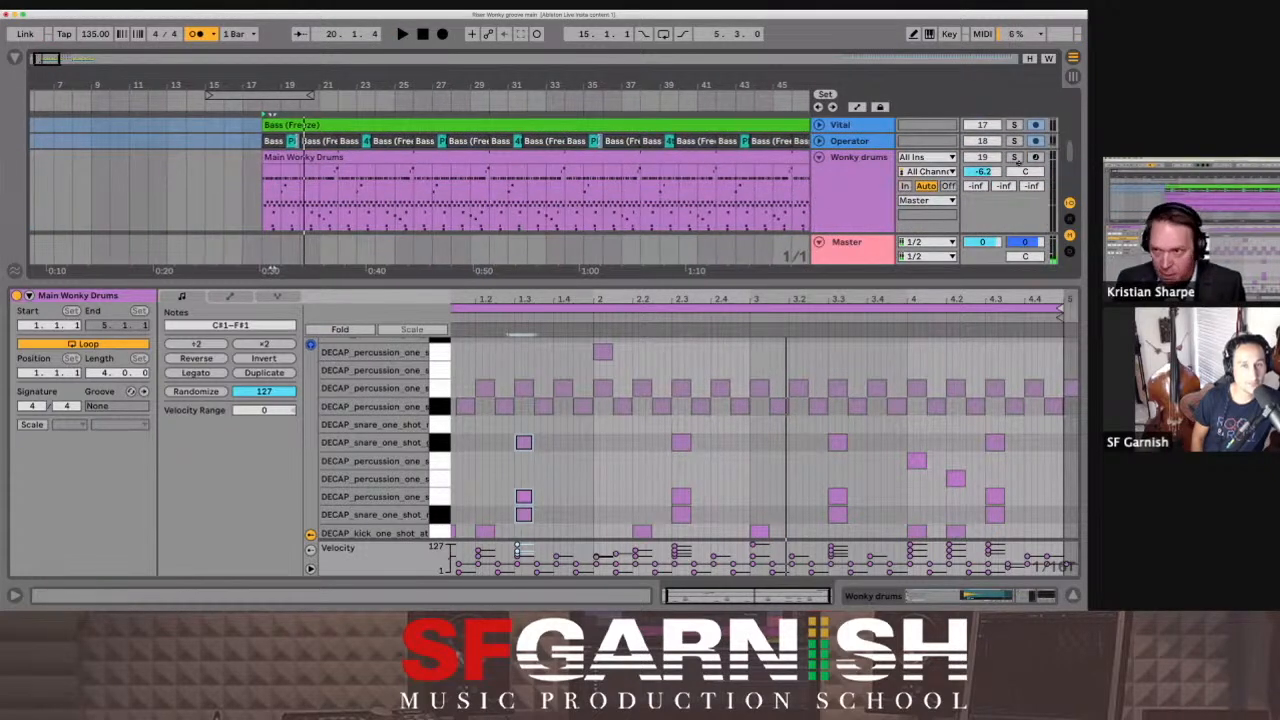
pyautogui.press('space')
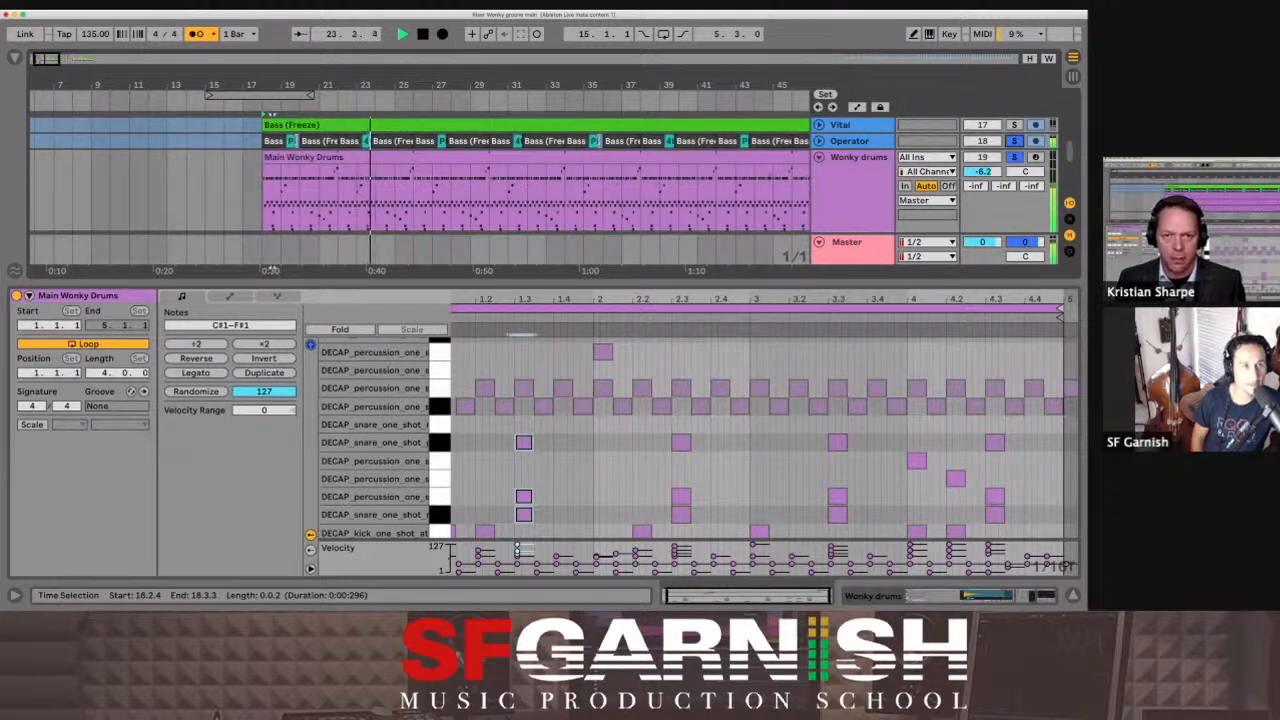
pyautogui.scroll(3, 529, 186)
pyautogui.scroll(5, 420, 190)
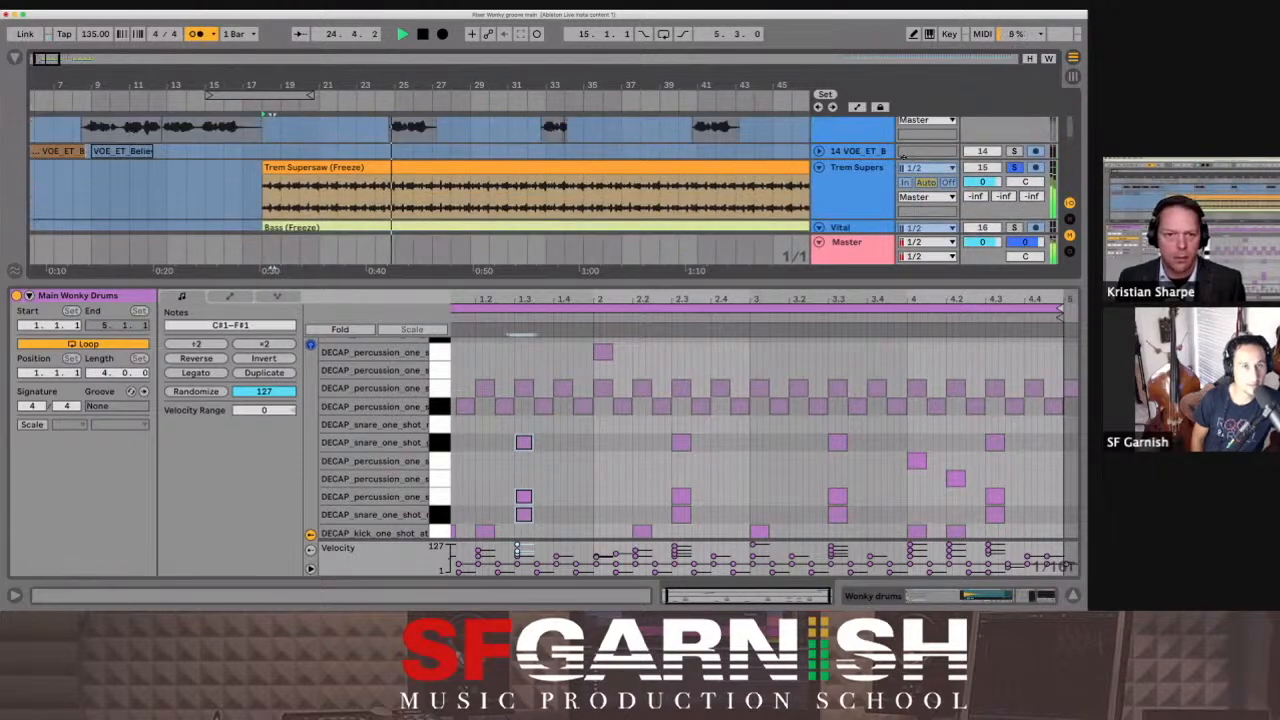
# Step: Unfold the AhhVocals group to show its vocal atmosphere track and stop playback
pyautogui.scroll(1, 958, 160)
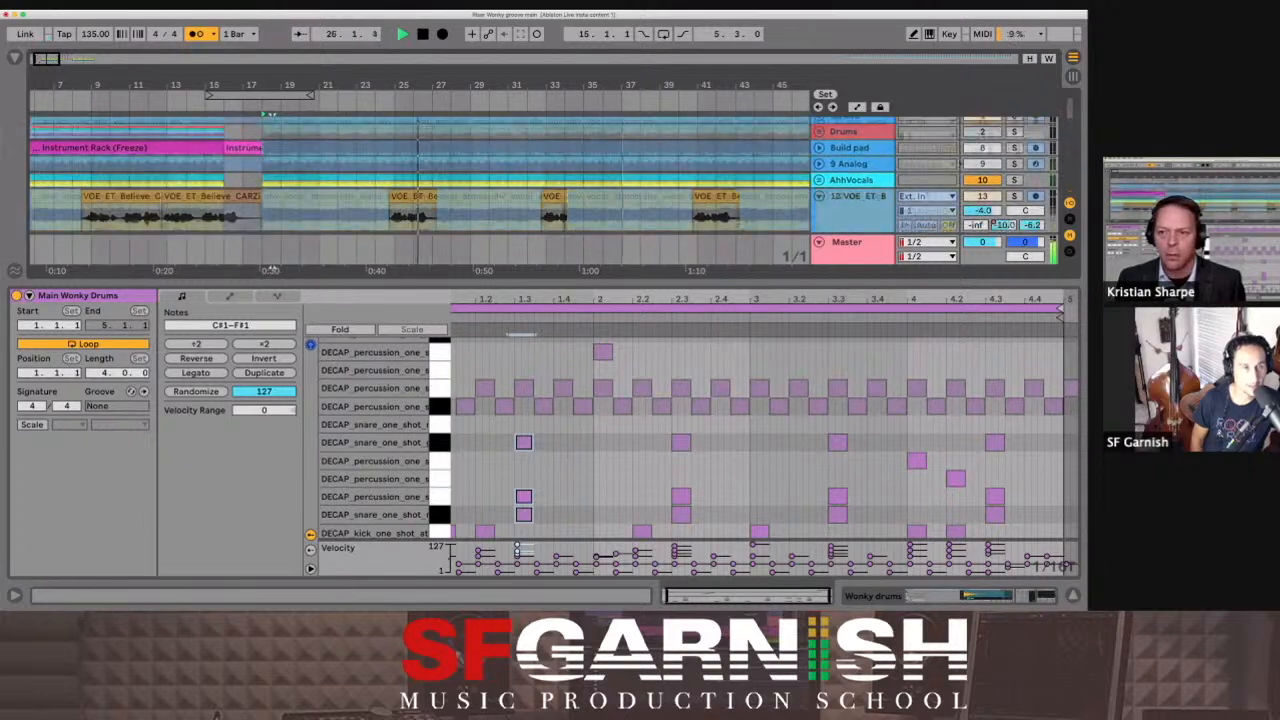
pyautogui.click(819, 178)
pyautogui.scroll(-5, 850, 194)
pyautogui.press('space')
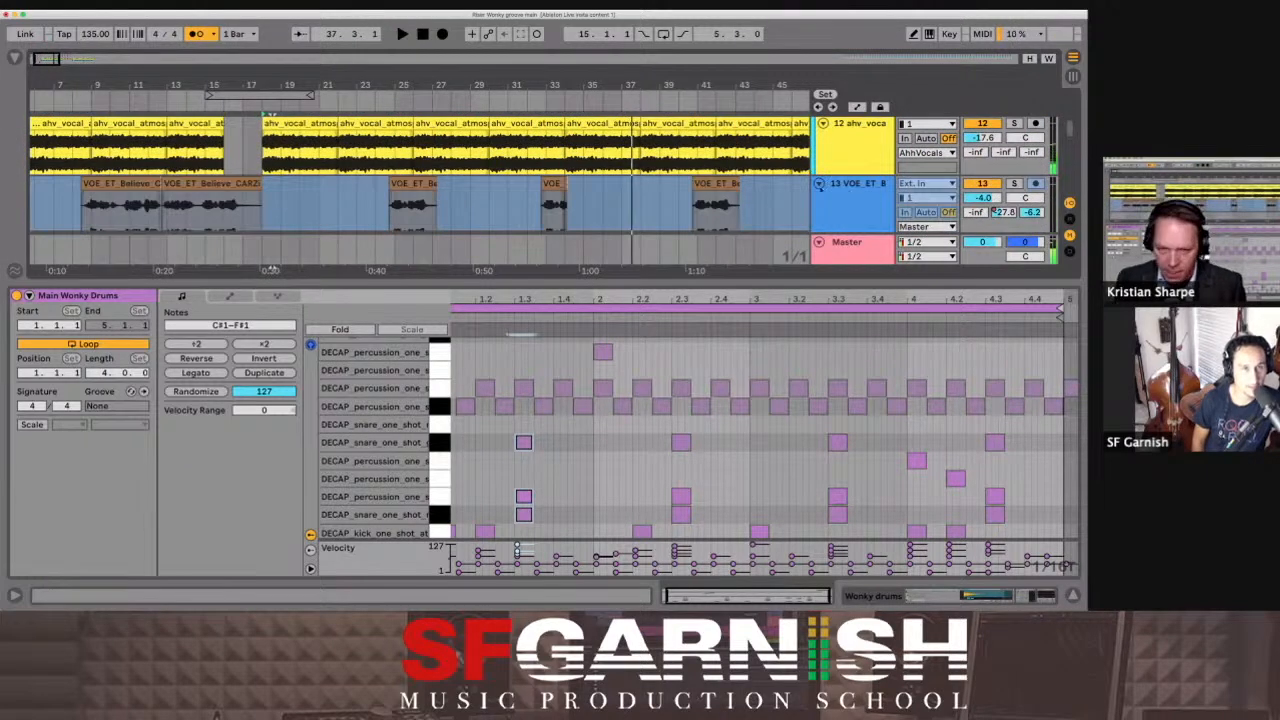
# Step: Enlarge the arrangement area, open the Trem Supersaw (Freeze) clip, and solo and briefly play its track
pyautogui.moveTo(823, 286); pyautogui.dragTo(808, 414)
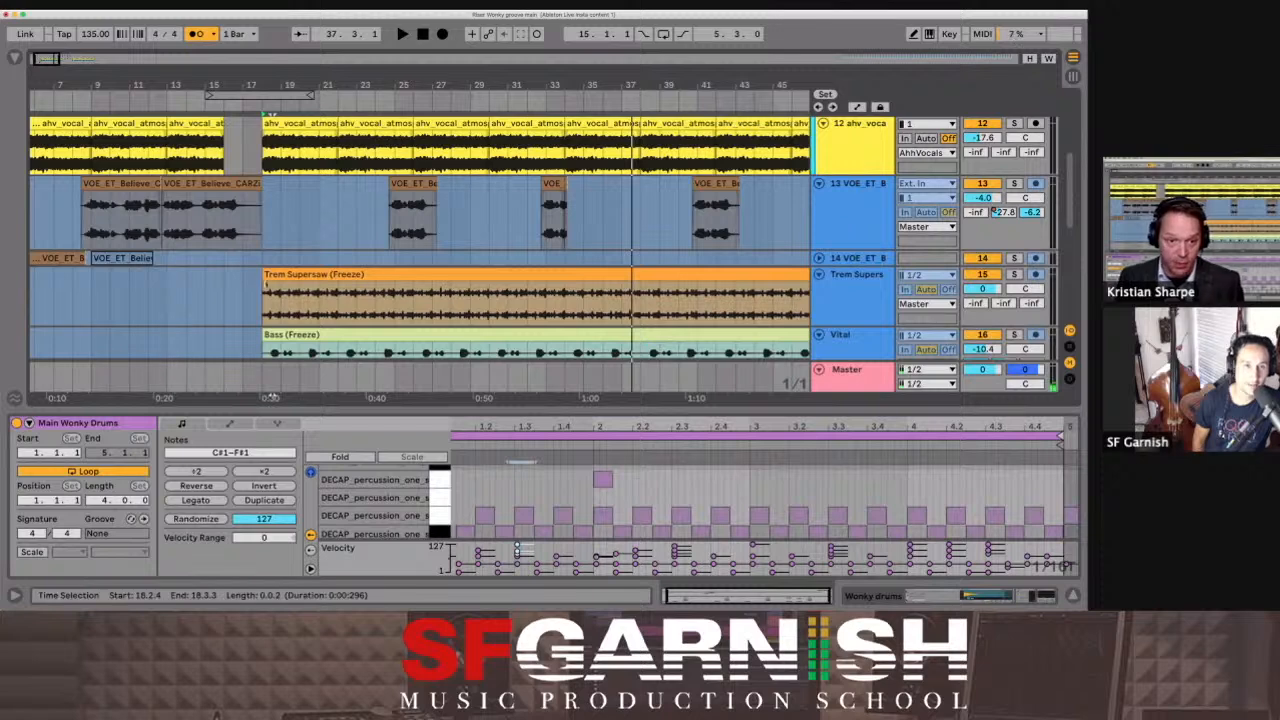
pyautogui.click(350, 274)
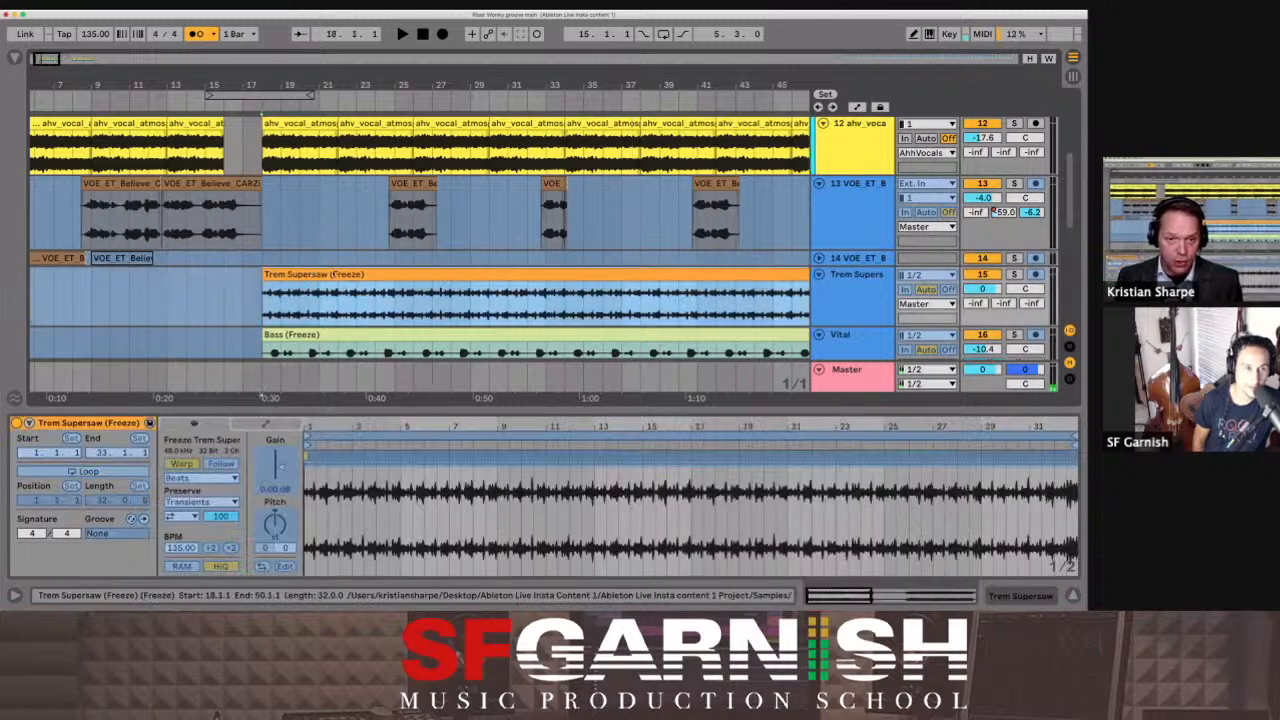
pyautogui.click(1013, 275)
pyautogui.press('space')
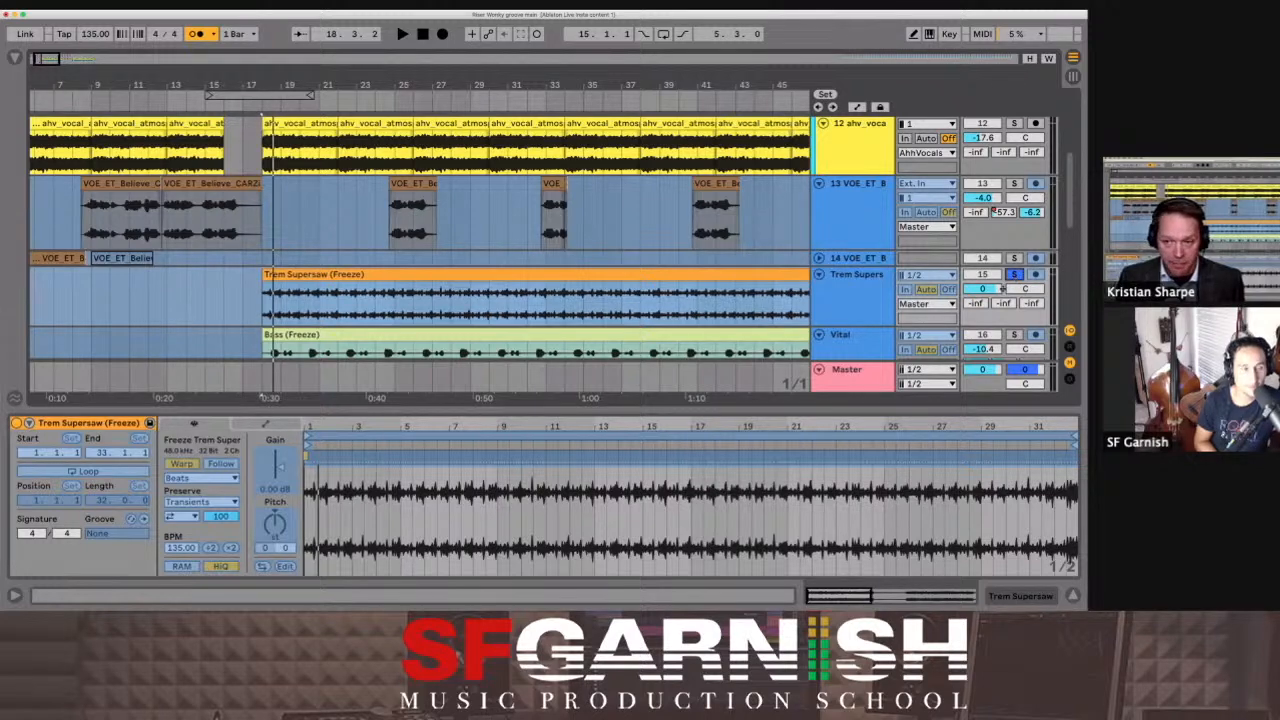
# Step: Replay the soloed Trem Supersaw (Freeze) clip from its start, stopping and restarting it once
pyautogui.click(283, 307)
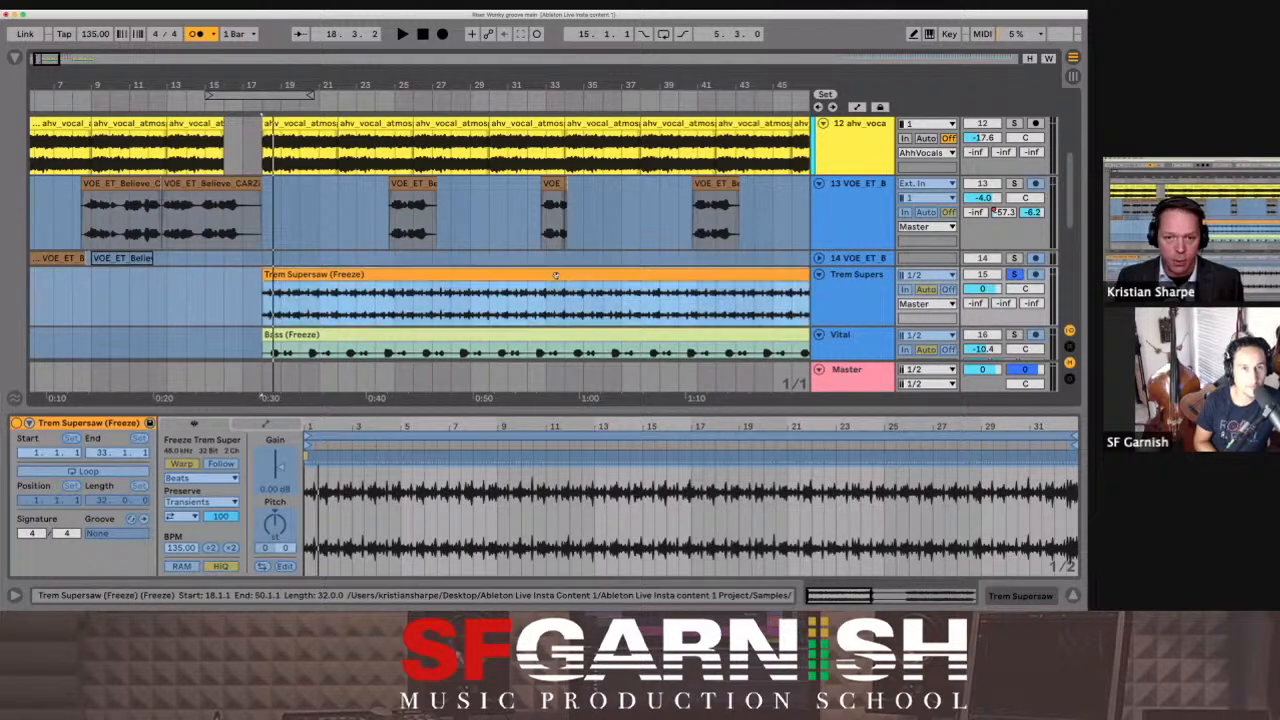
pyautogui.click(291, 276)
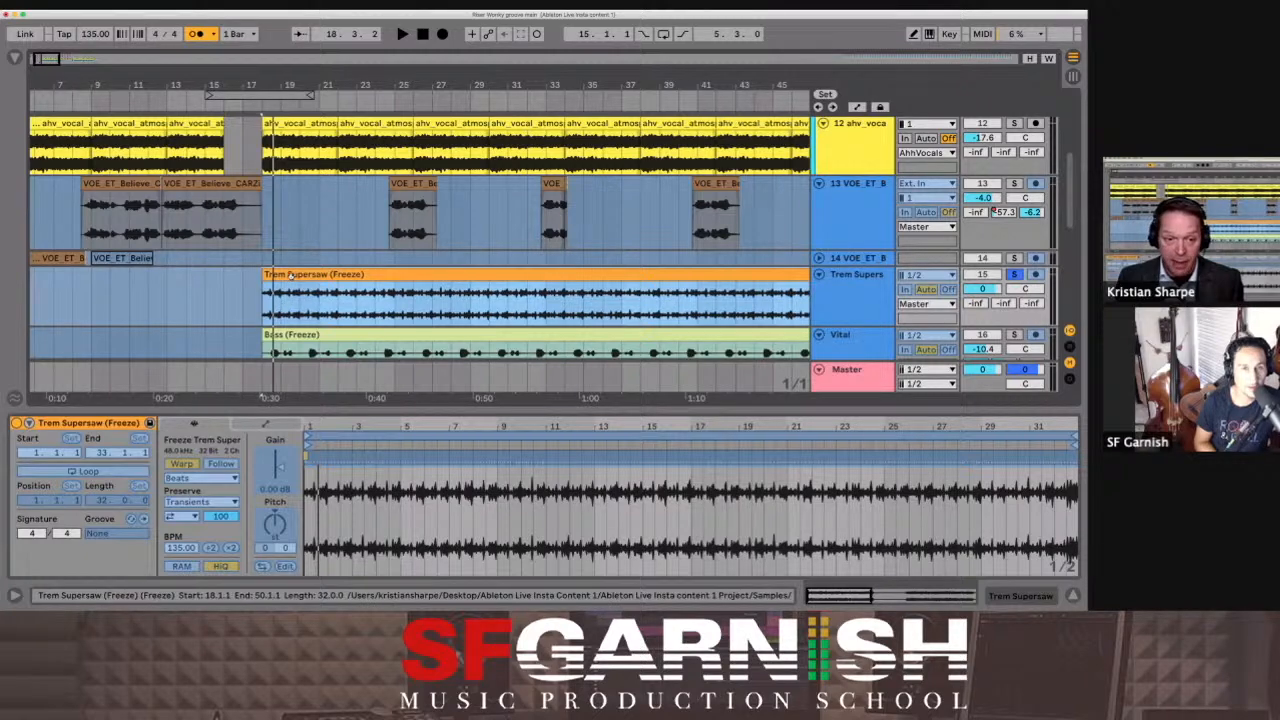
pyautogui.press('space')
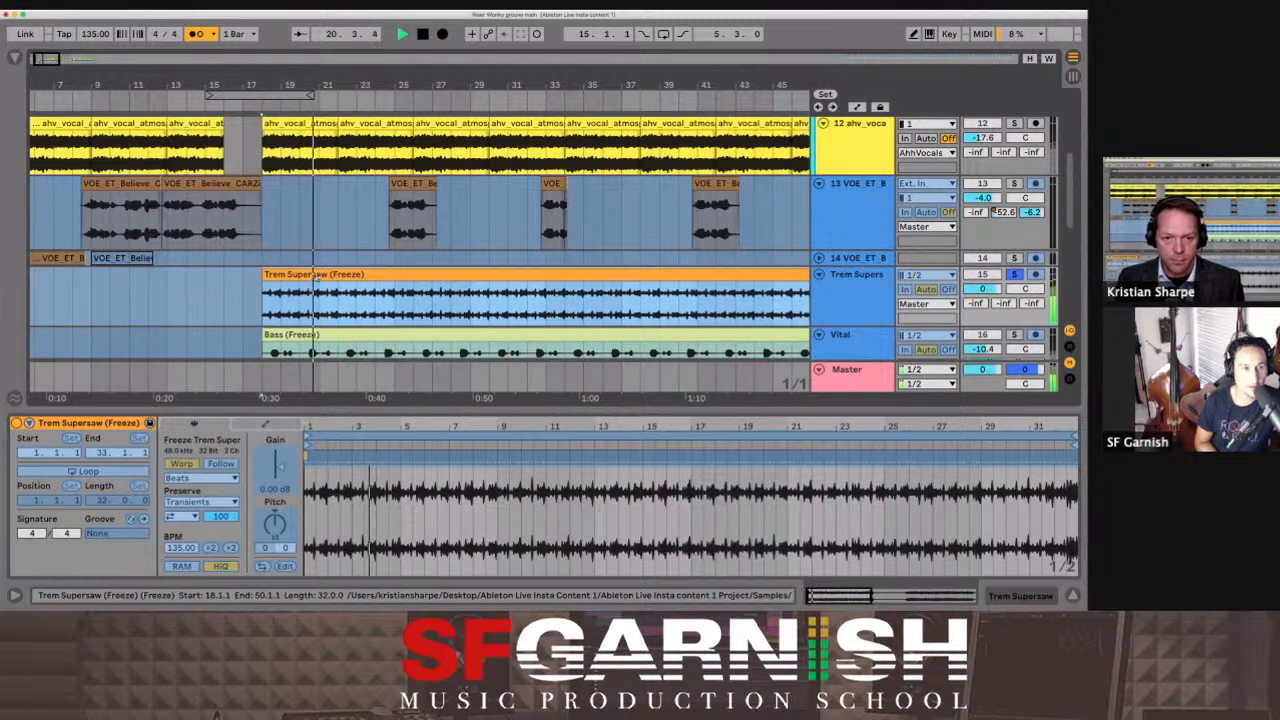
pyautogui.press('space')
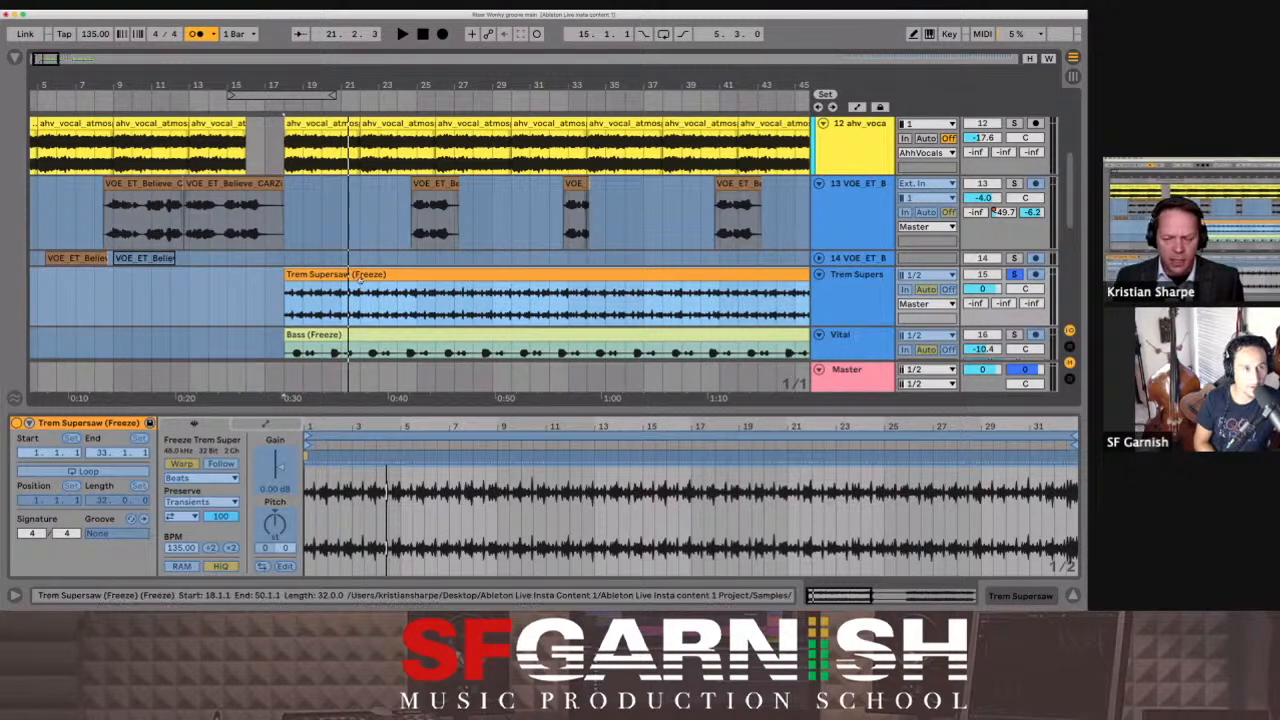
pyautogui.press('space')
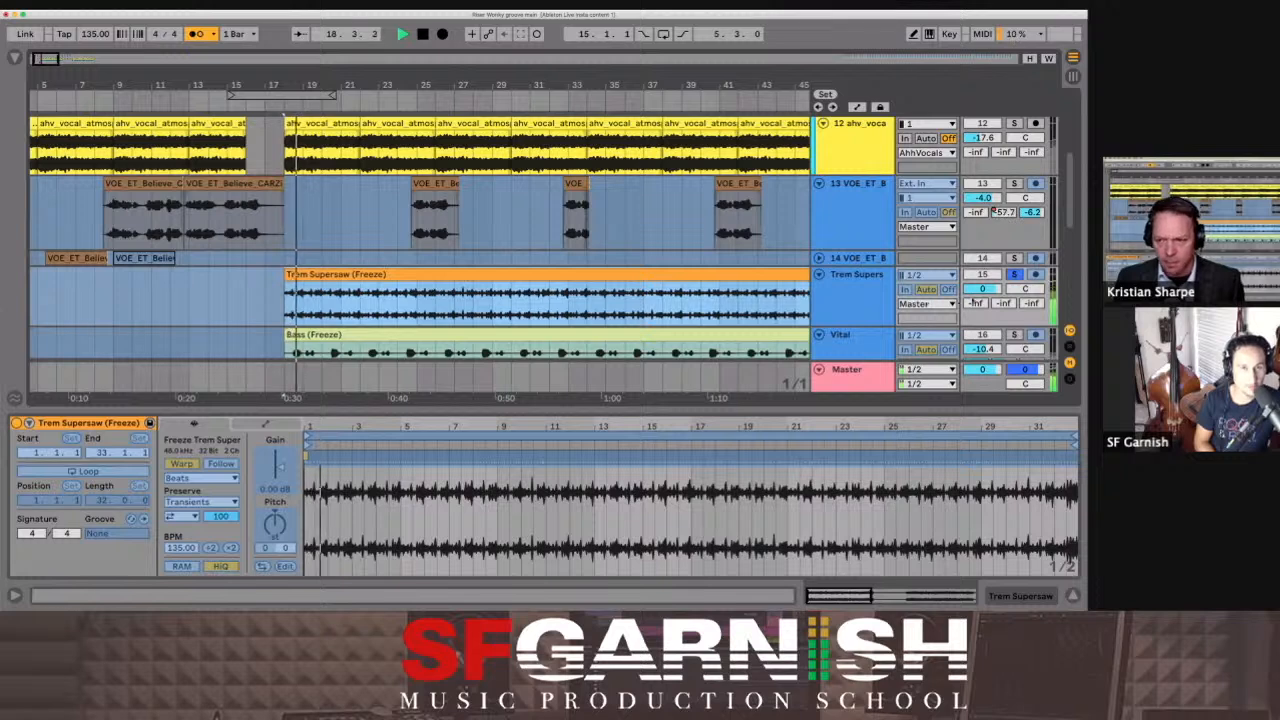
# Step: Stop playback and fit the full length of the Trem Supersaw and Bass frozen clips in the arrangement
pyautogui.press('space')
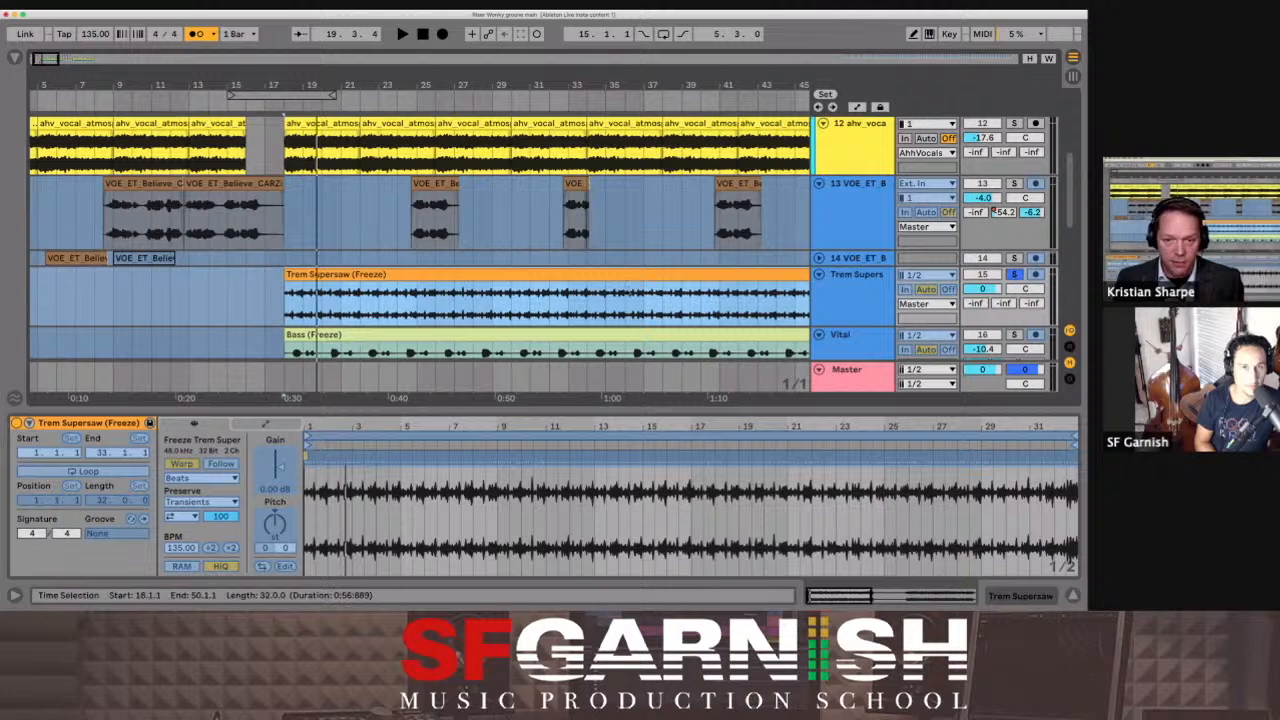
pyautogui.scroll(-2, 628, 290)
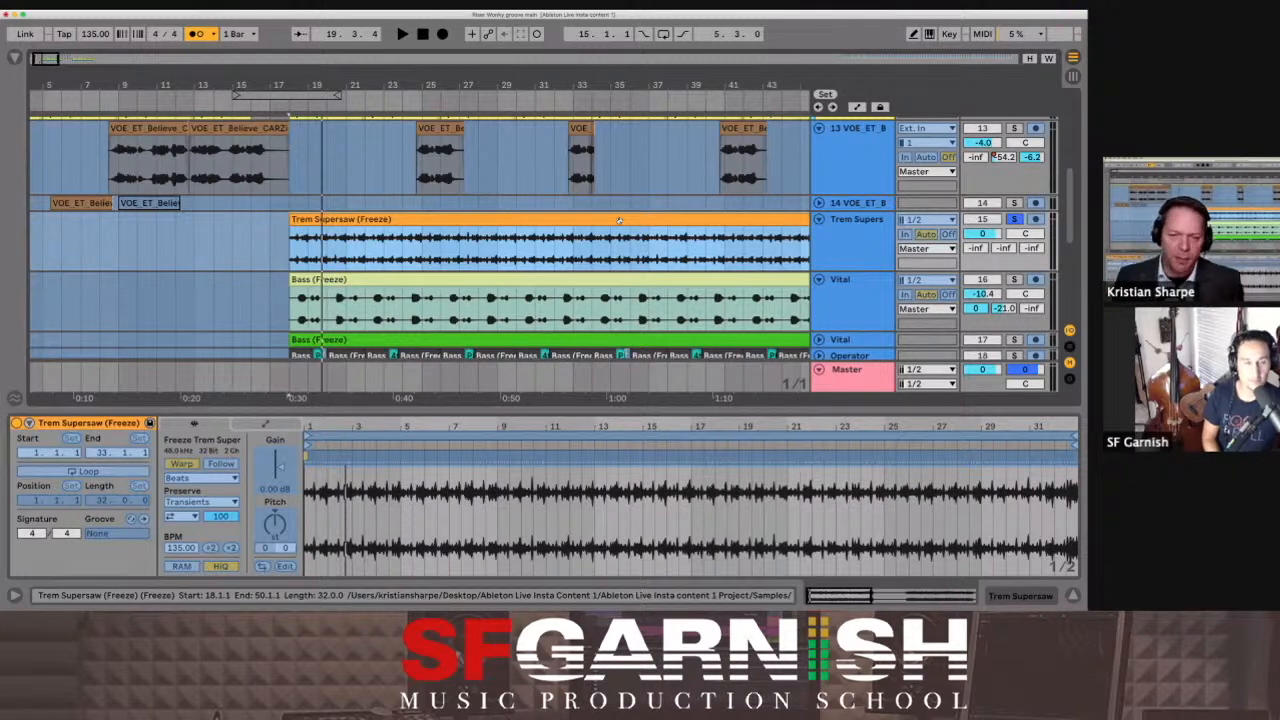
pyautogui.hscroll(2, 619, 219)
pyautogui.hscroll(4, 619, 219)
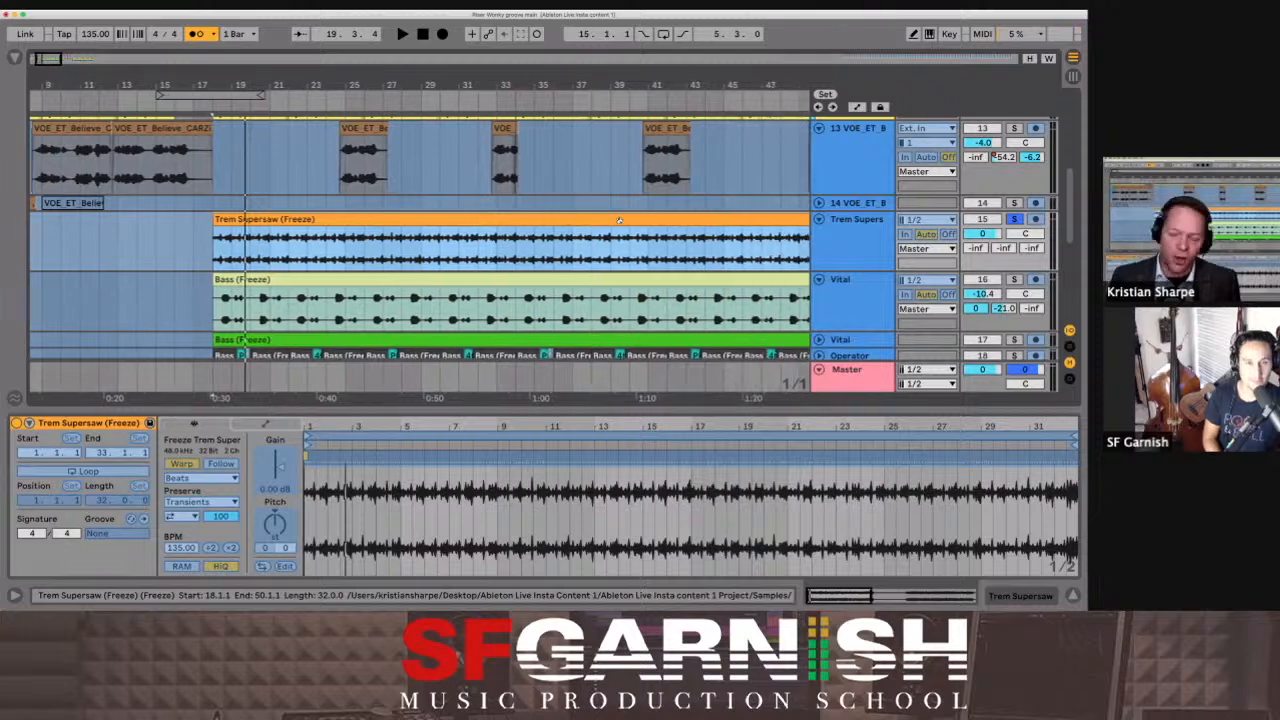
pyautogui.moveTo(618, 112); pyautogui.dragTo(515, 114)
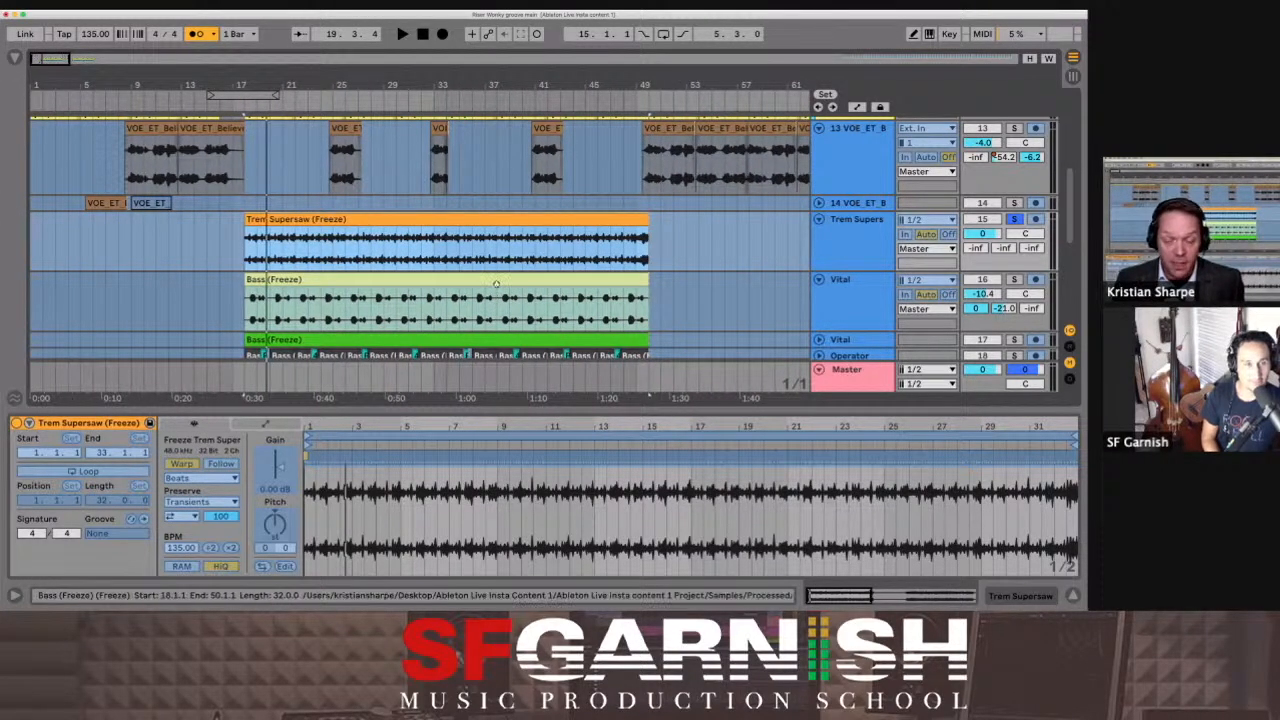
pyautogui.hscroll(1, 495, 284)
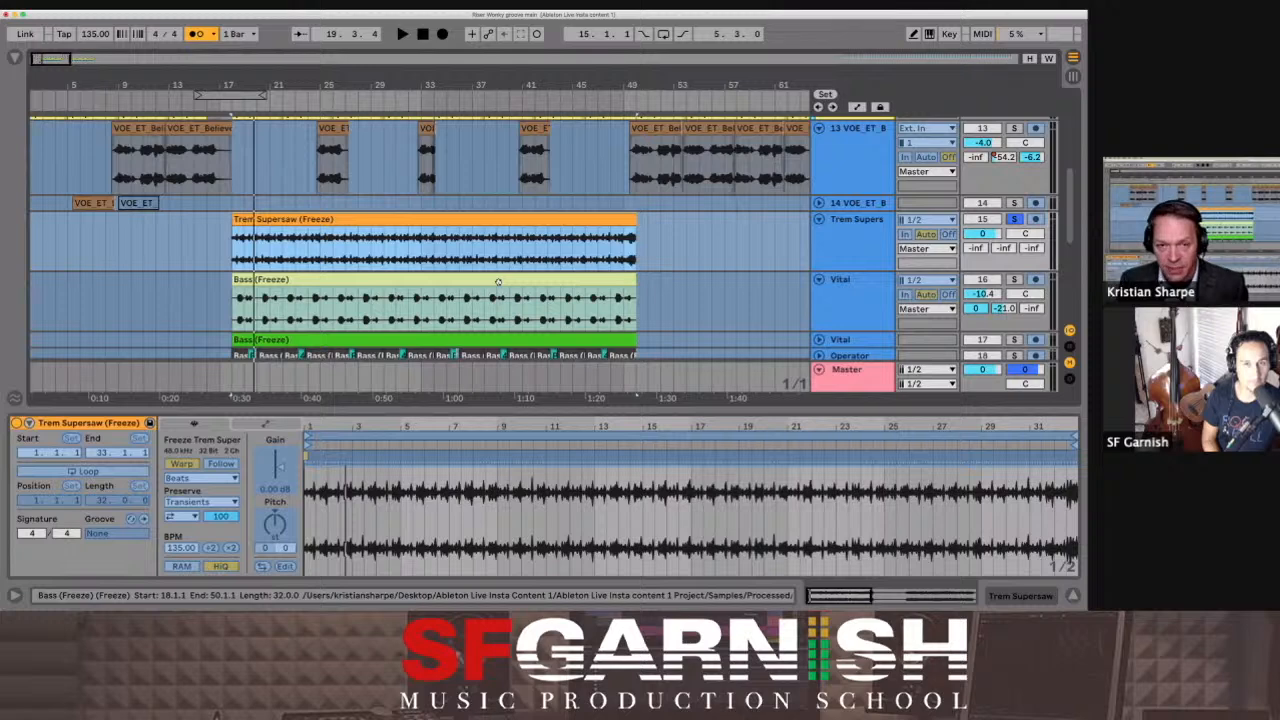
# Step: Show the browser and expand the Compressor presets within the Dynamics audio effects
pyautogui.press('super+alt+b')
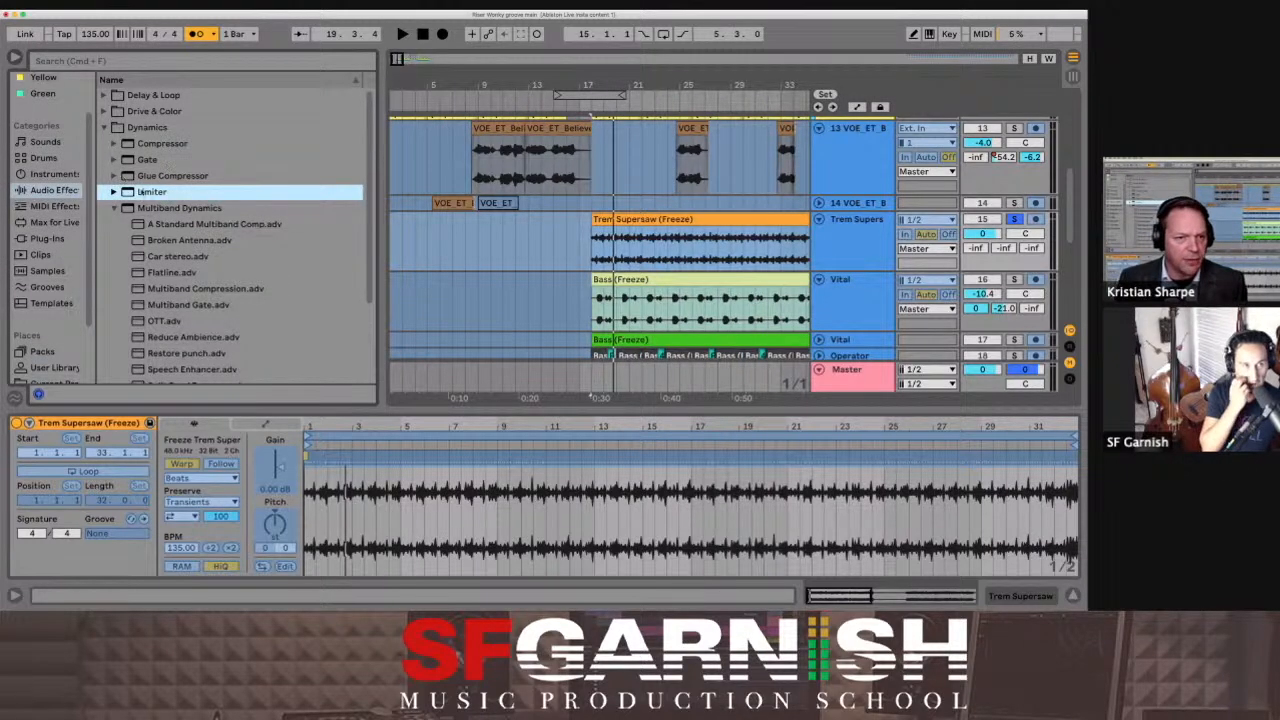
pyautogui.click(113, 143)
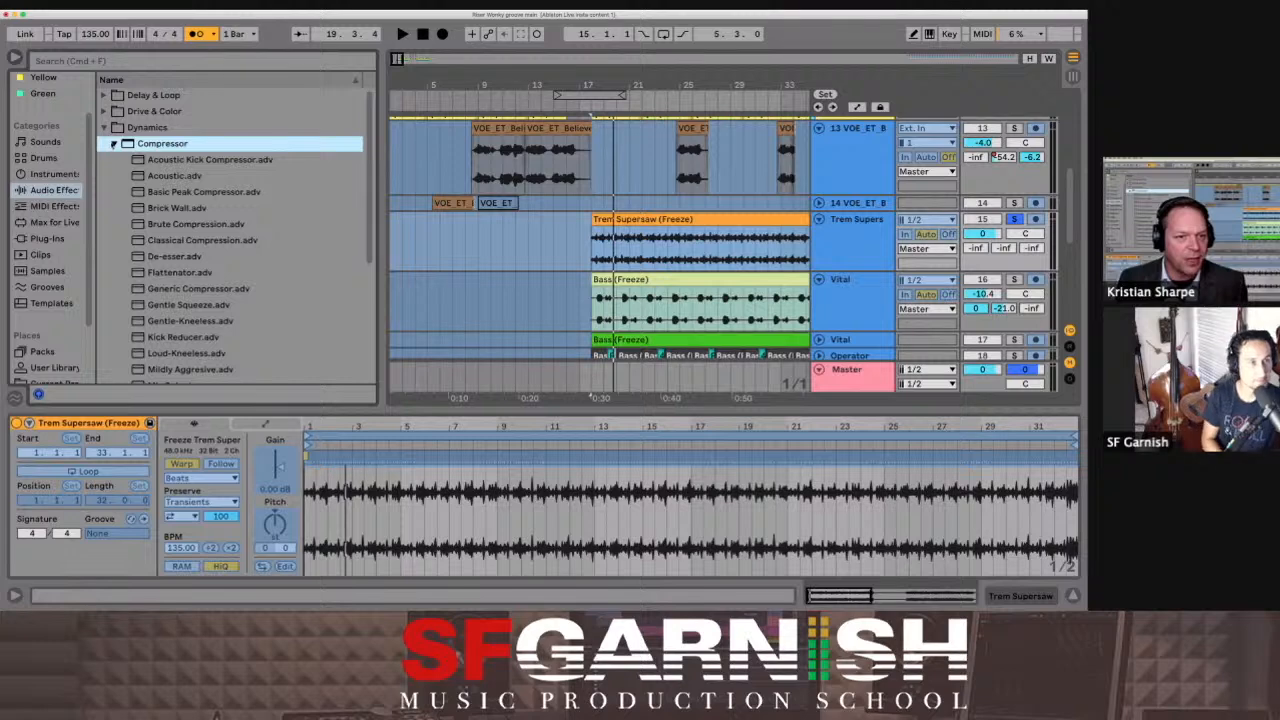
pyautogui.scroll(-3, 185, 225)
pyautogui.scroll(1, 185, 228)
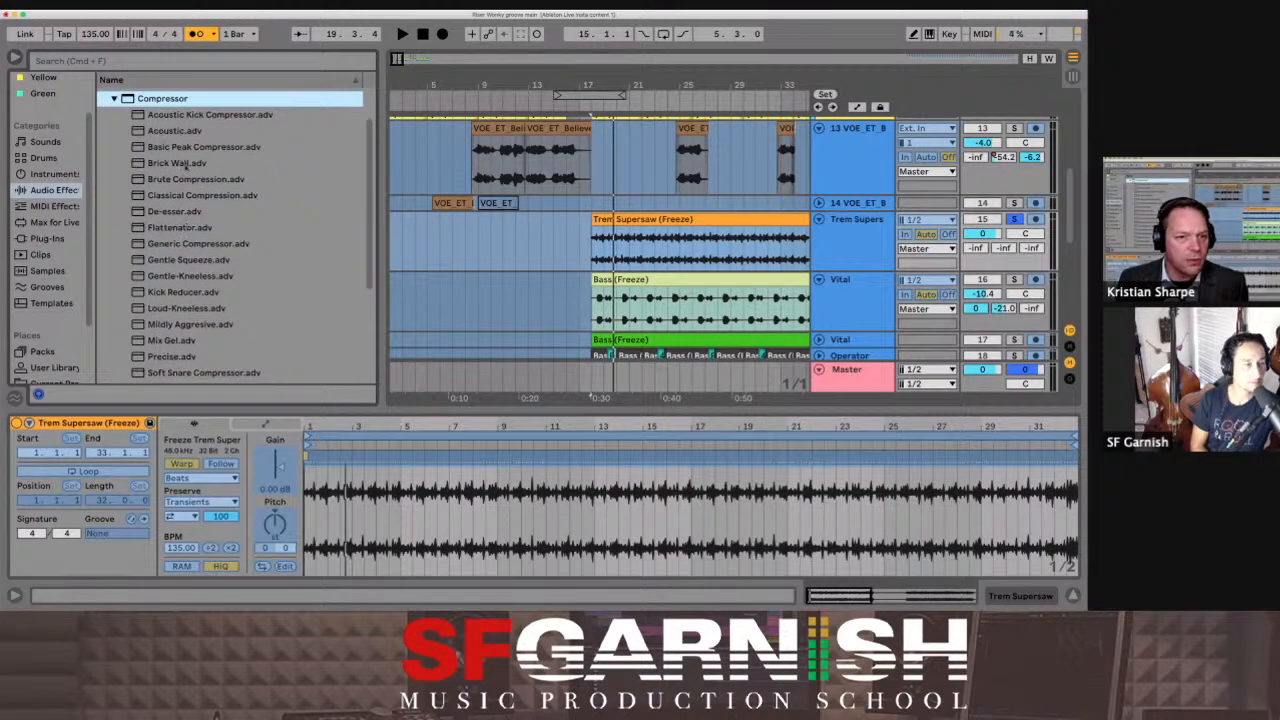
pyautogui.scroll(1, 186, 227)
# Step: Add a Compressor on a new audio track below the last Operator track and switch it to Expand mode
pyautogui.hscroll(10, 706, 310)
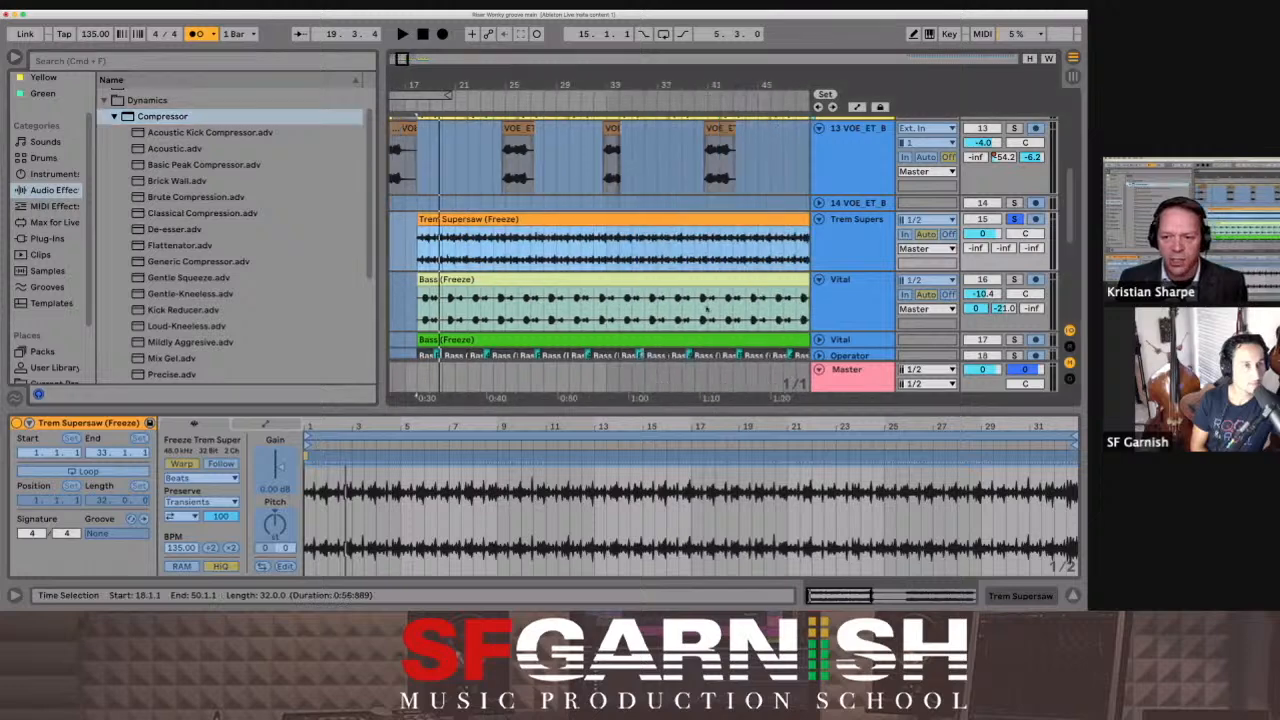
pyautogui.scroll(-5, 600, 290)
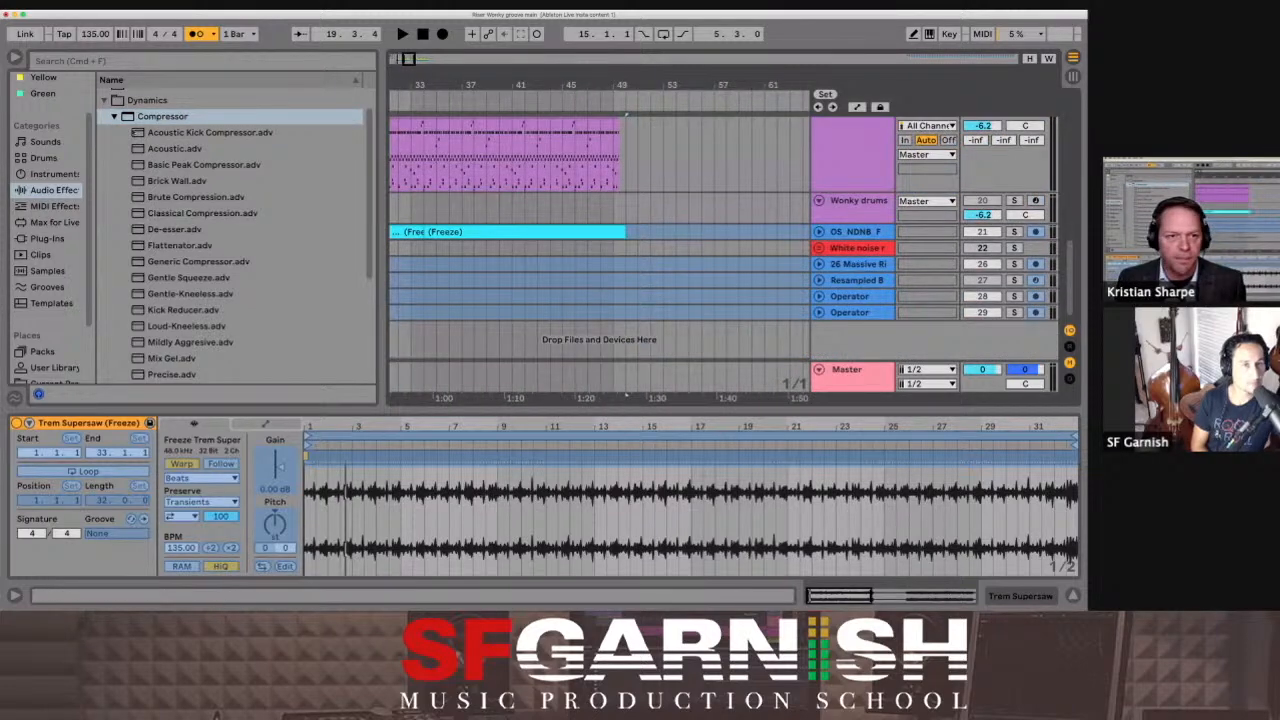
pyautogui.click(160, 117)
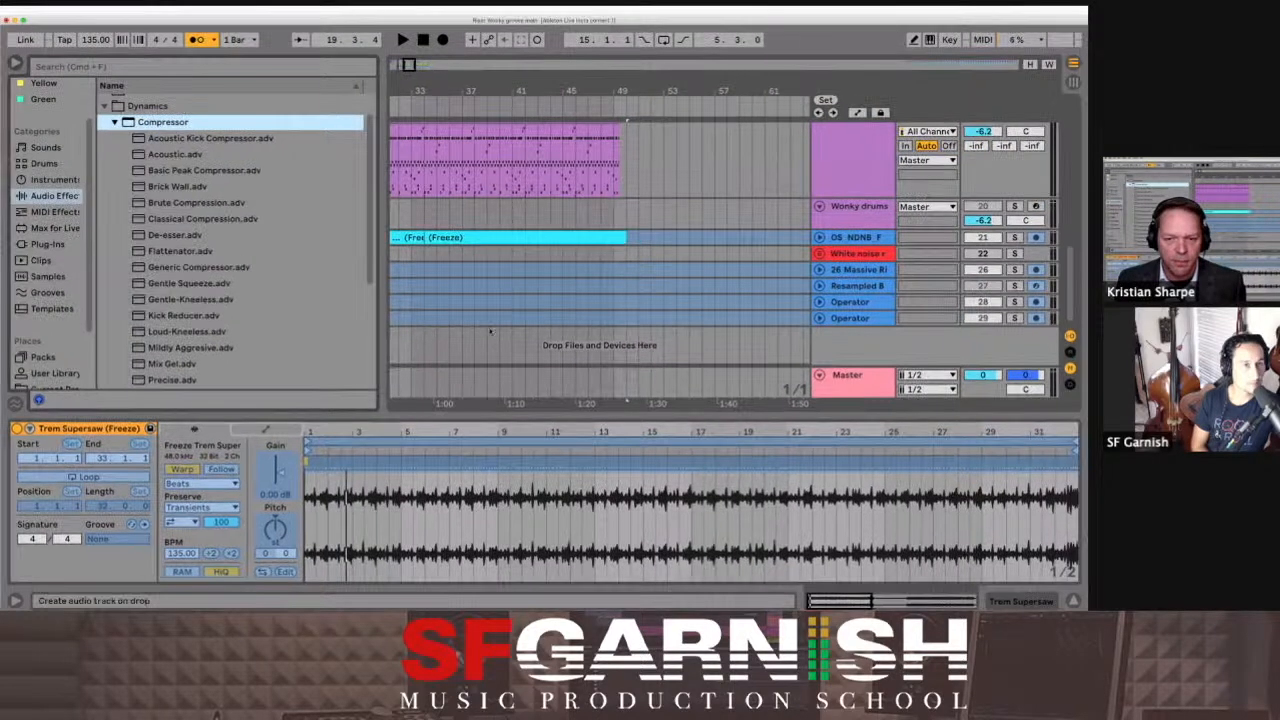
pyautogui.moveTo(490, 331); pyautogui.dragTo(490, 333)
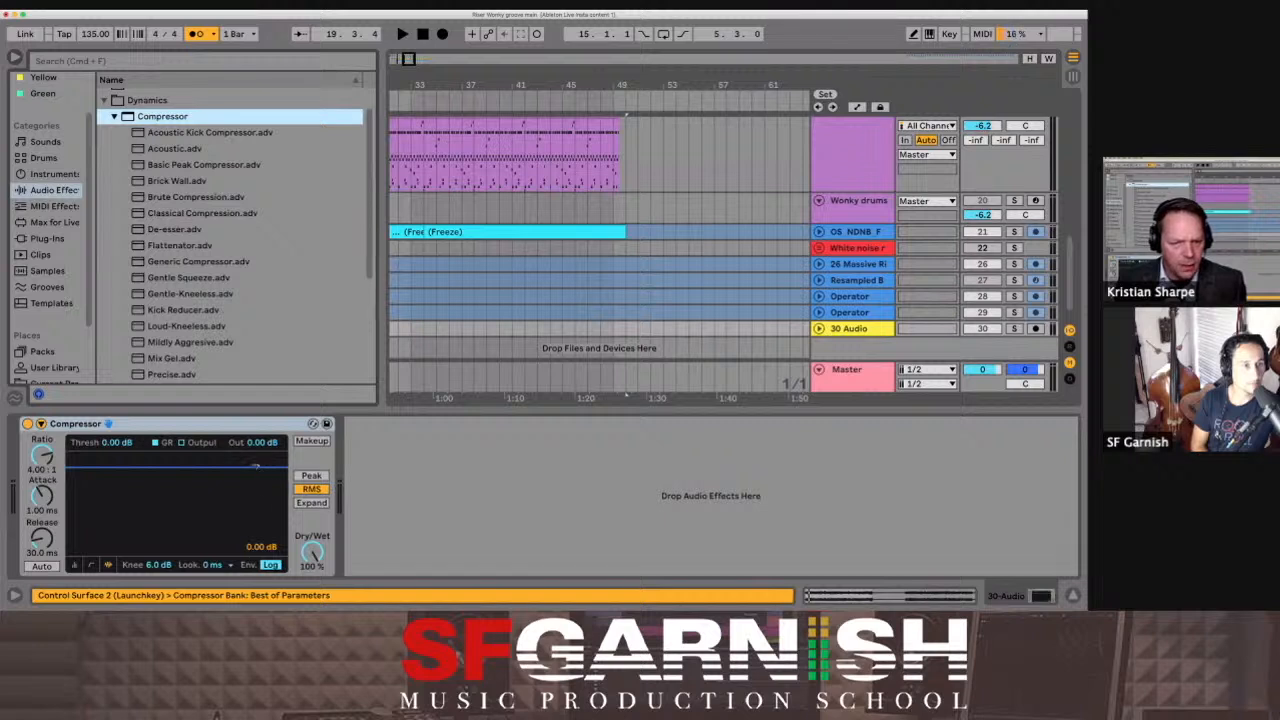
pyautogui.click(311, 502)
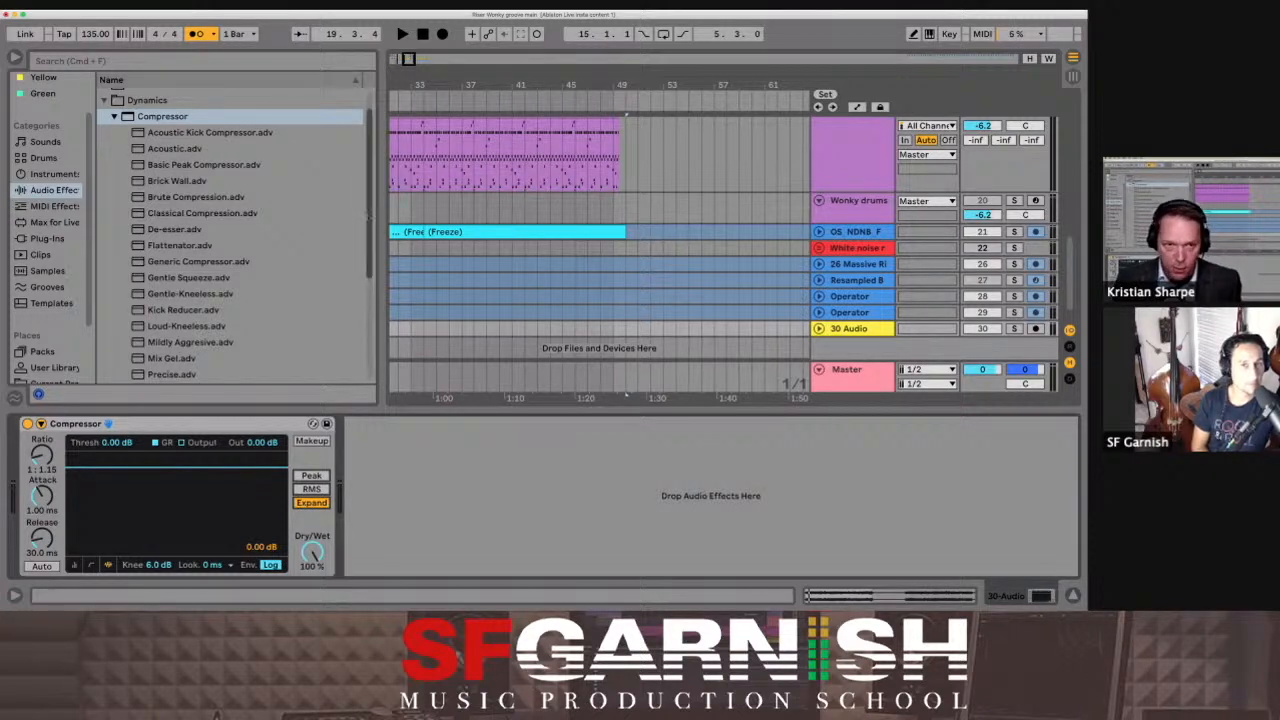
# Step: Undo the Compressor's Expand mode change and the creation of its audio track
pyautogui.click(243, 427)
pyautogui.press('super+z')
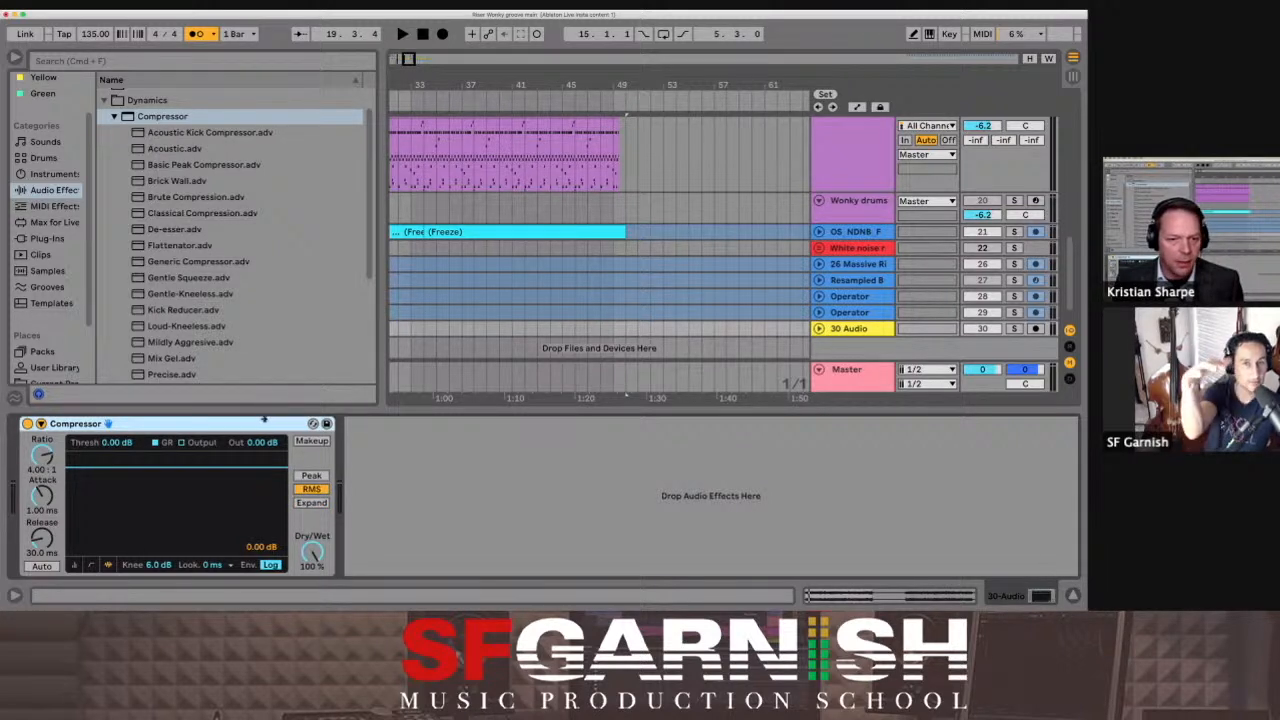
pyautogui.press('super+z')
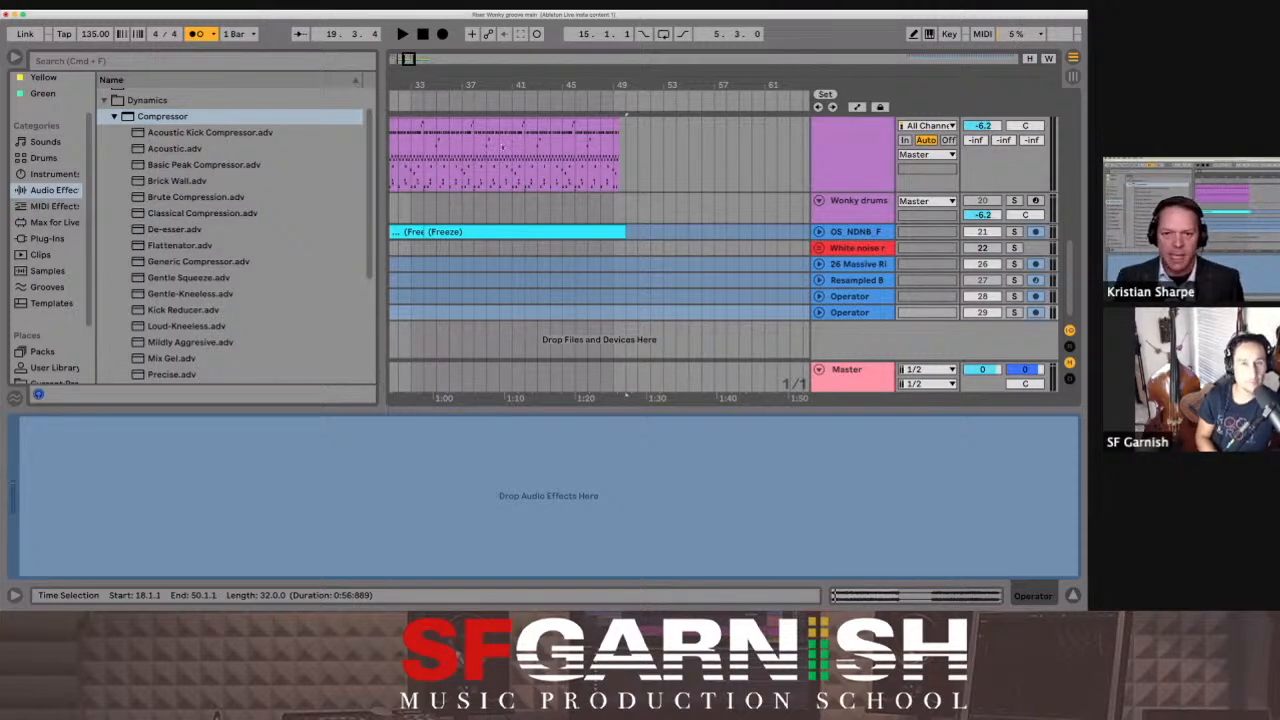
# Step: Return to the Wonky drums tracks in the arrangement and collapse the Compressor presets in the browser
pyautogui.scroll(5, 600, 230)
pyautogui.hscroll(-10, 600, 230)
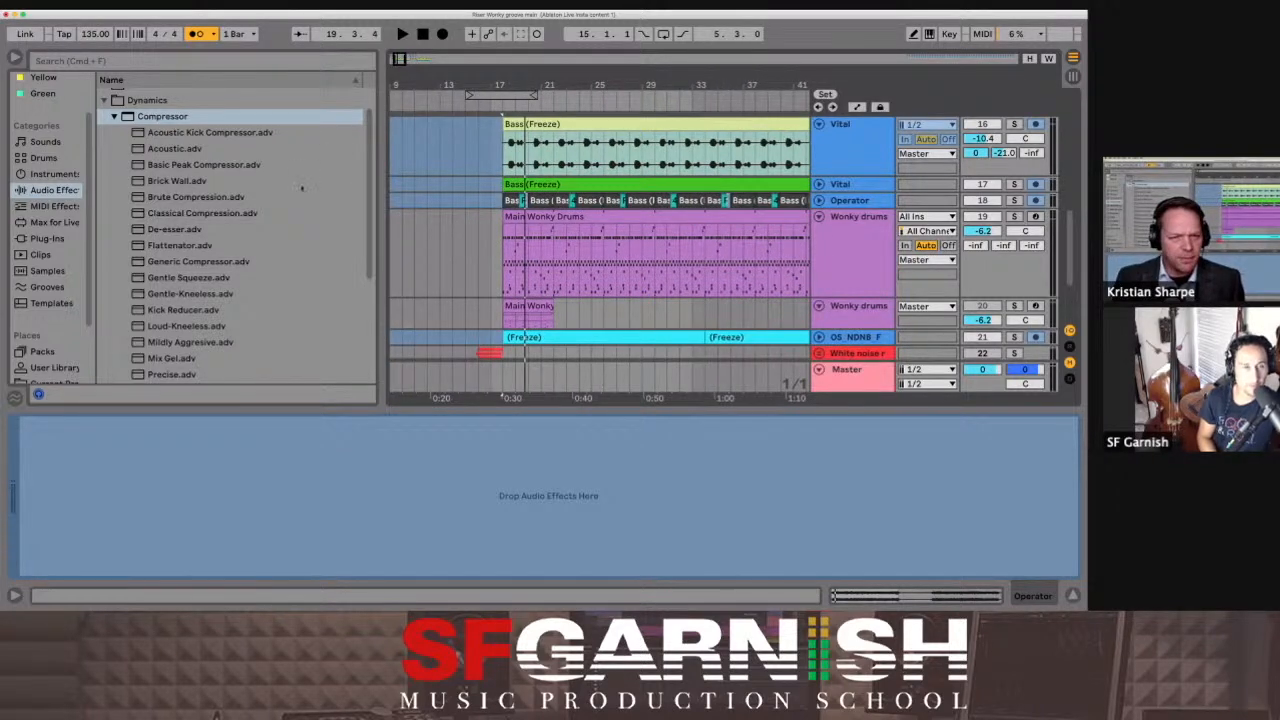
pyautogui.scroll(-5, 302, 188)
pyautogui.scroll(5, 302, 188)
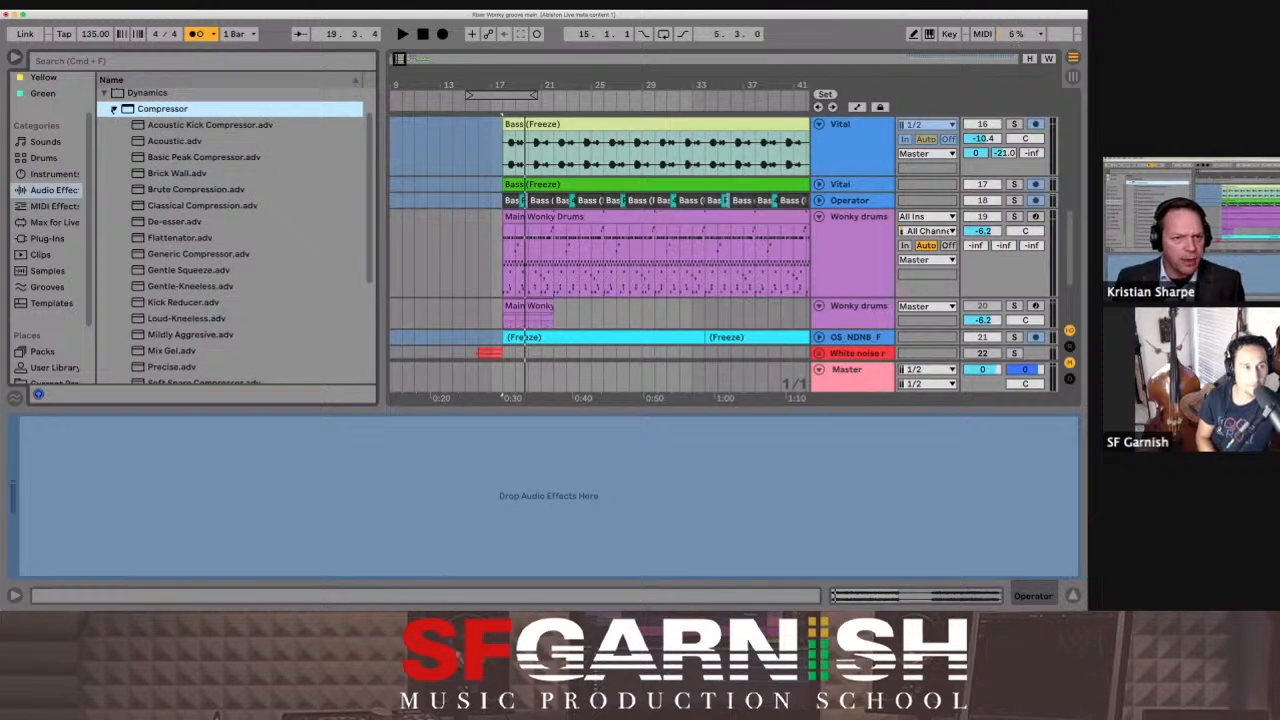
pyautogui.click(114, 110)
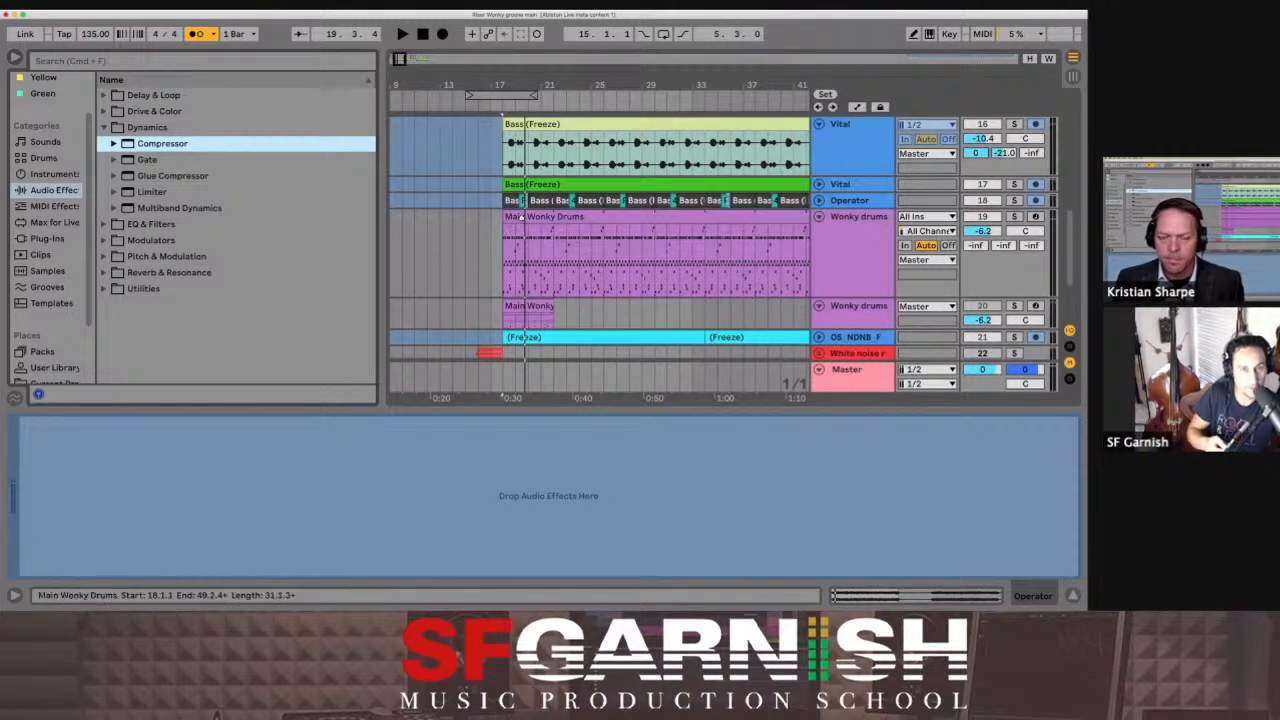
# Step: Open the Main Wonky Drums clip in an enlarged note editor and lower alternate early Hihat Closed 808 notes to velocity 1
pyautogui.click(520, 218)
pyautogui.doubleClick(520, 218)
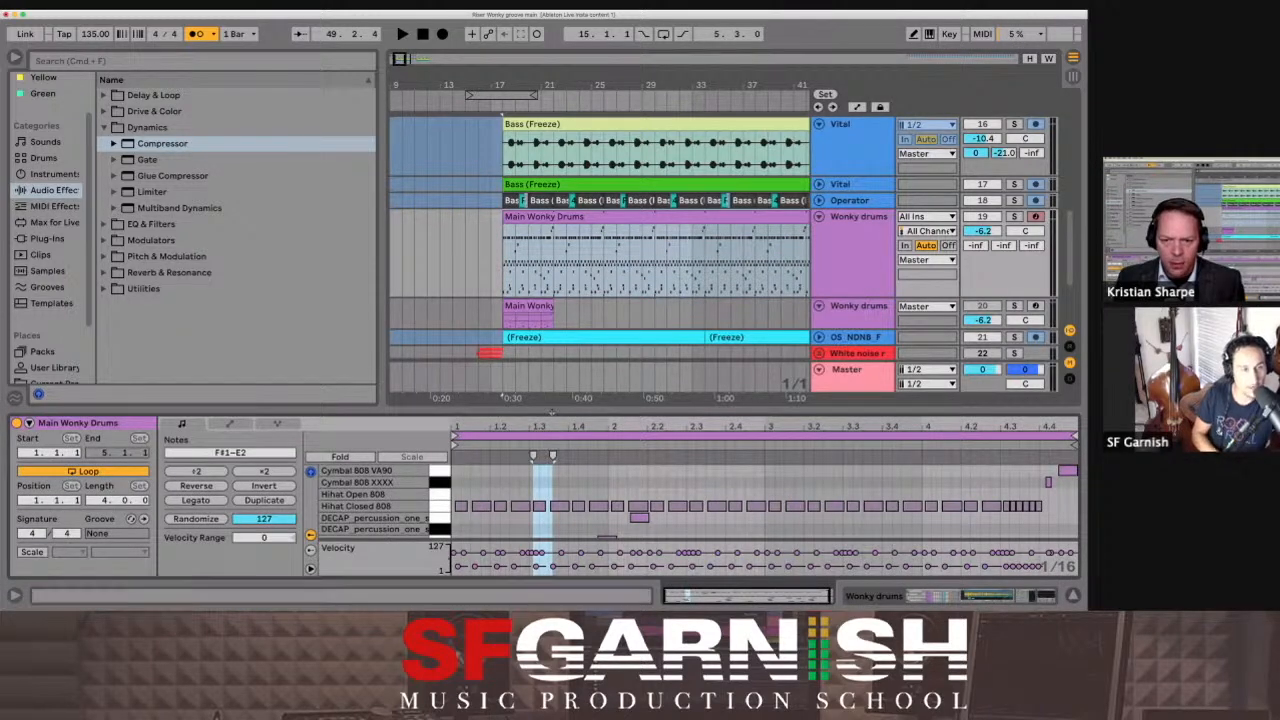
pyautogui.moveTo(554, 410); pyautogui.dragTo(554, 330)
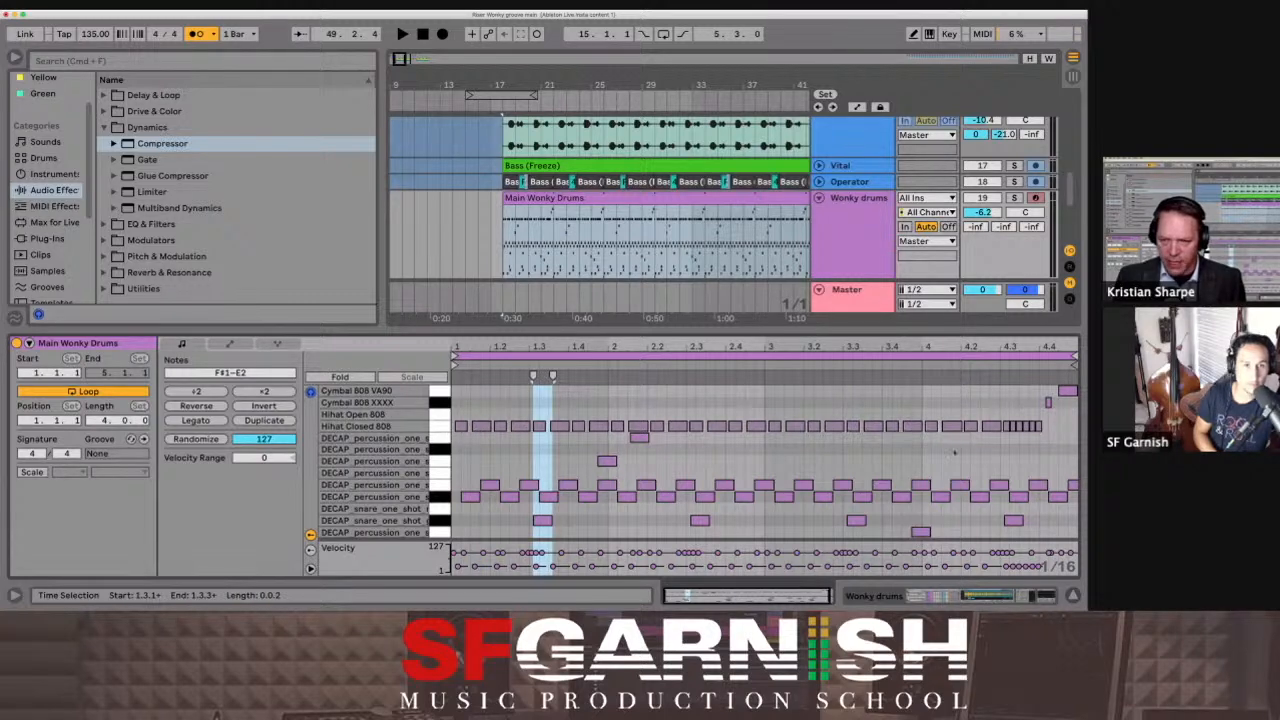
pyautogui.click(489, 438)
pyautogui.moveTo(481, 426)
pyautogui.mouseDown()
pyautogui.moveTo(481, 450)
pyautogui.moveTo(563, 440)
pyautogui.moveTo(563, 454)
pyautogui.moveTo(602, 452)
pyautogui.moveTo(641, 438)
pyautogui.moveTo(641, 452)
pyautogui.moveTo(676, 452)
pyautogui.mouseUp()
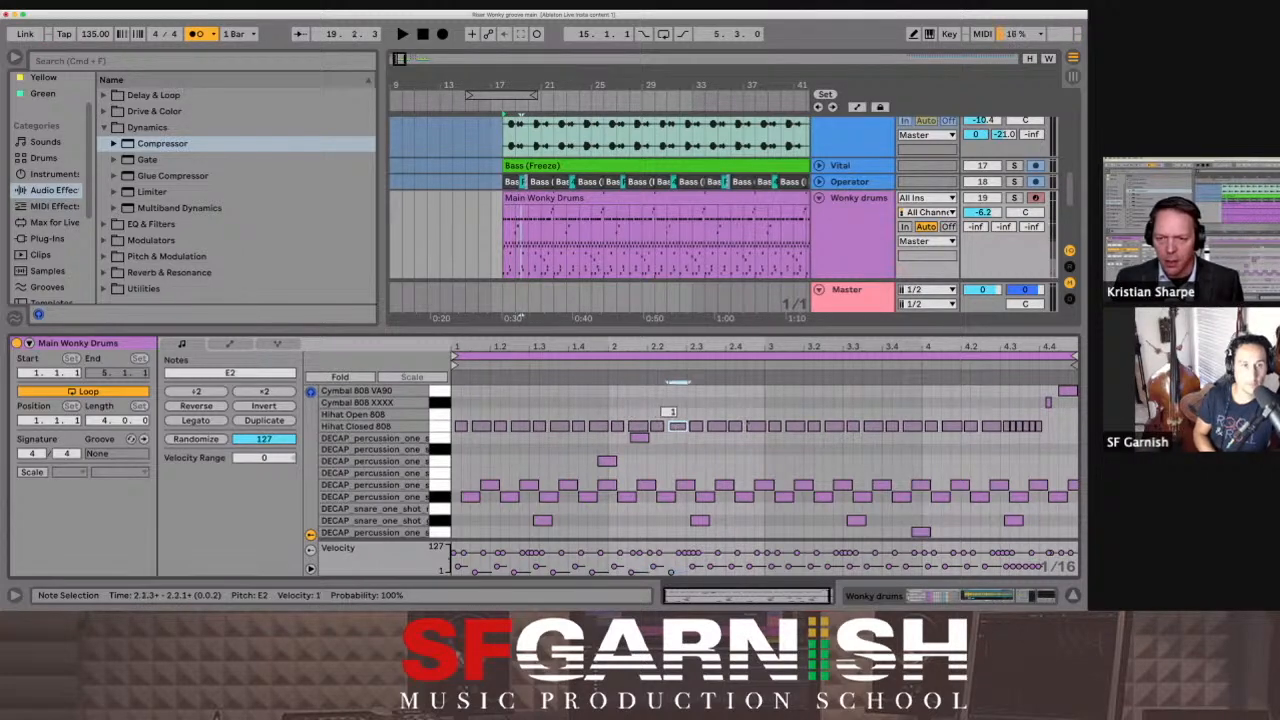
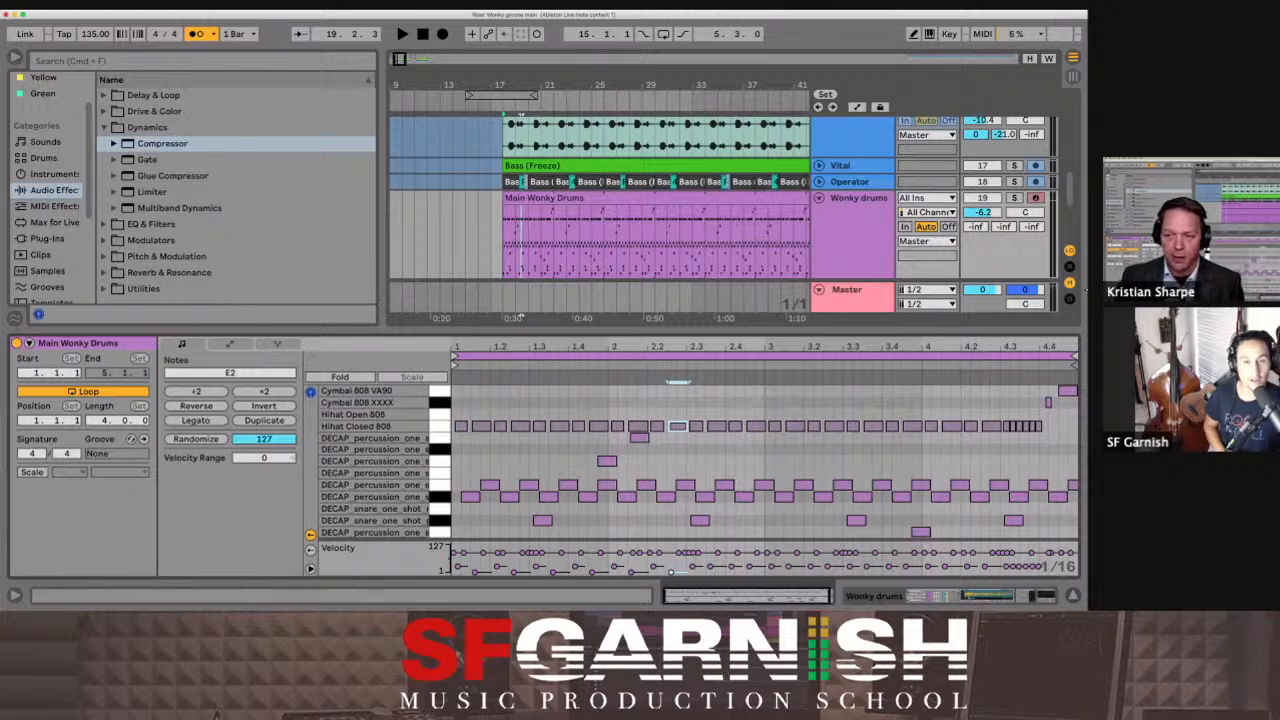
# Step: Show the track delay settings and select the A1 percussion note at 1.1.4 in the Main Wonky Drums clip
pyautogui.click(1069, 298)
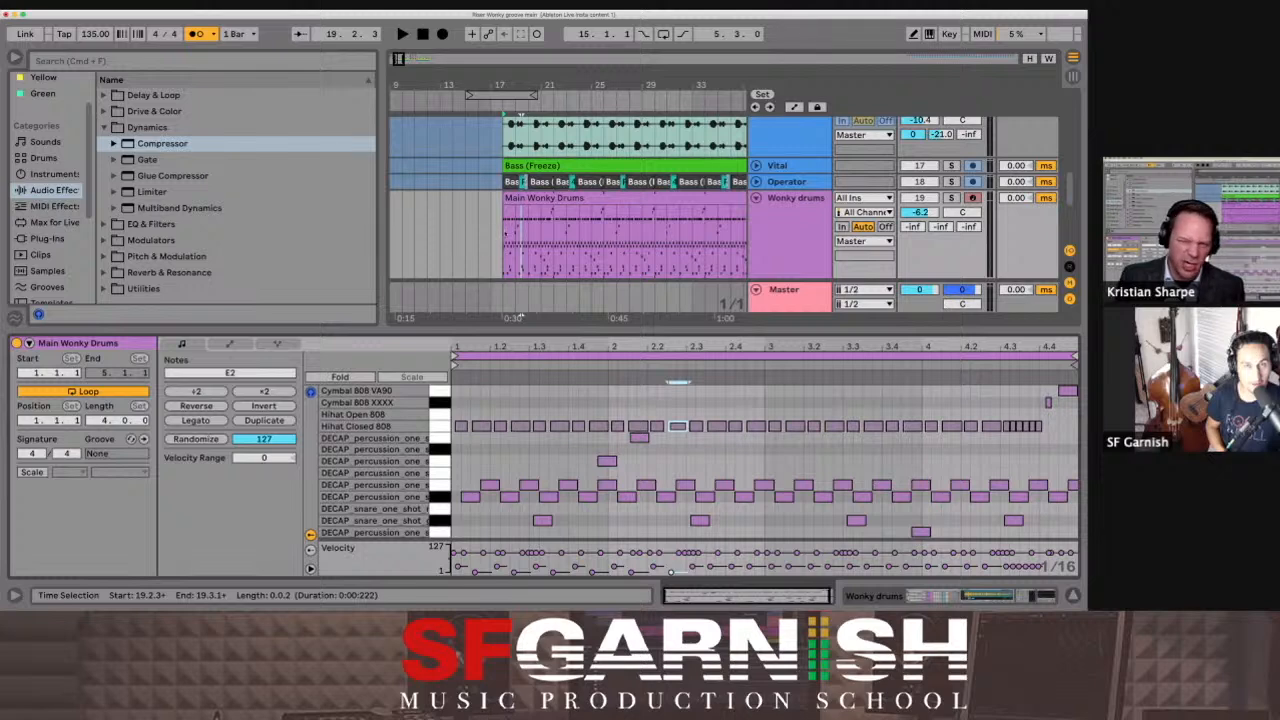
pyautogui.click(497, 485)
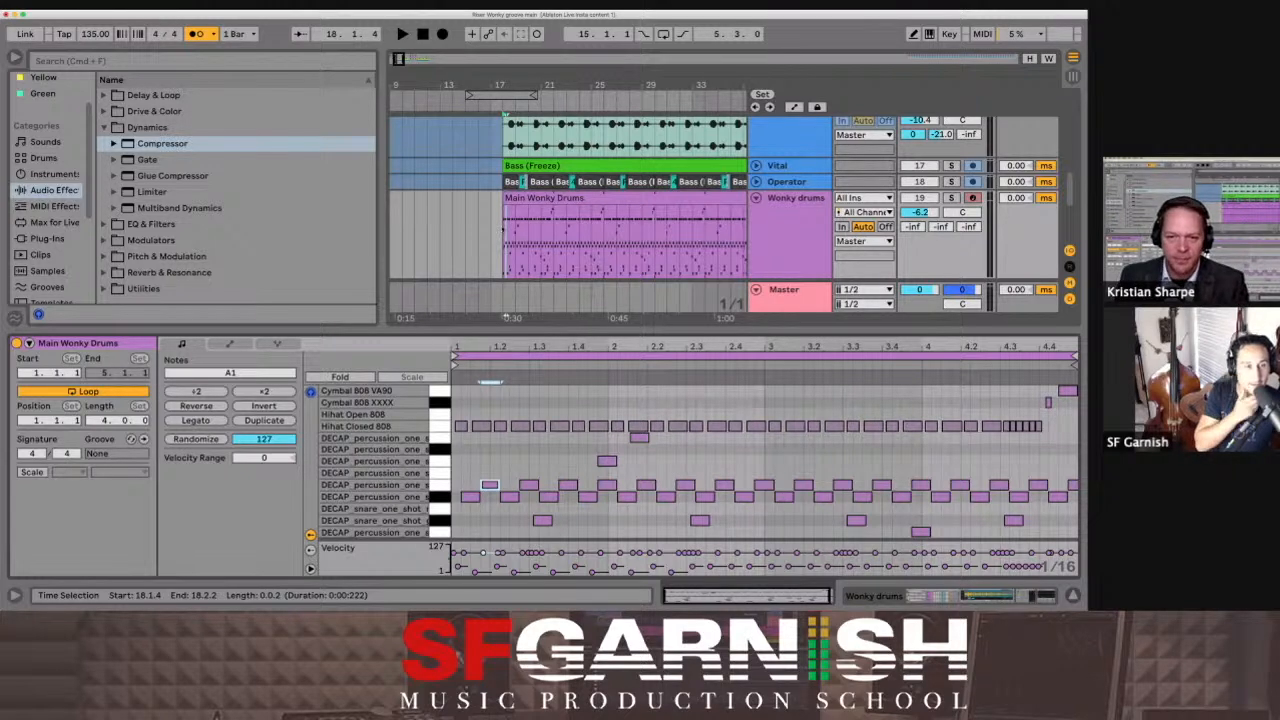
pyautogui.click(520, 198)
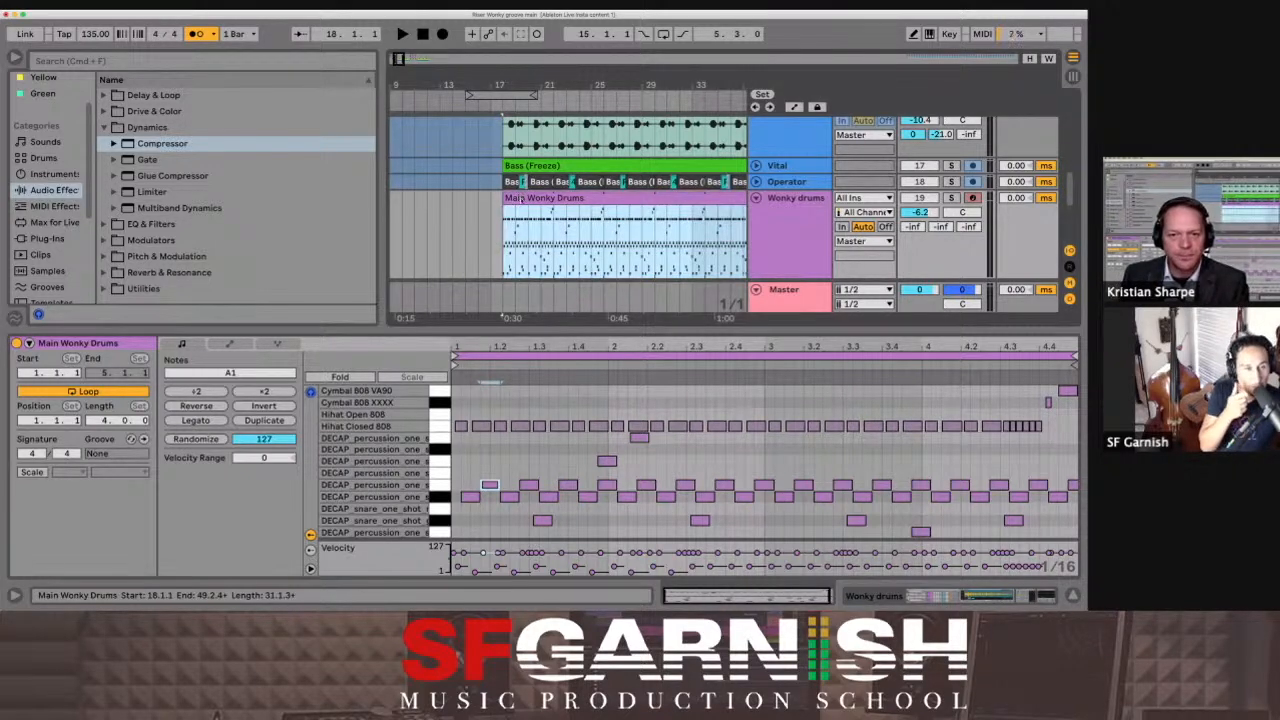
pyautogui.click(505, 235)
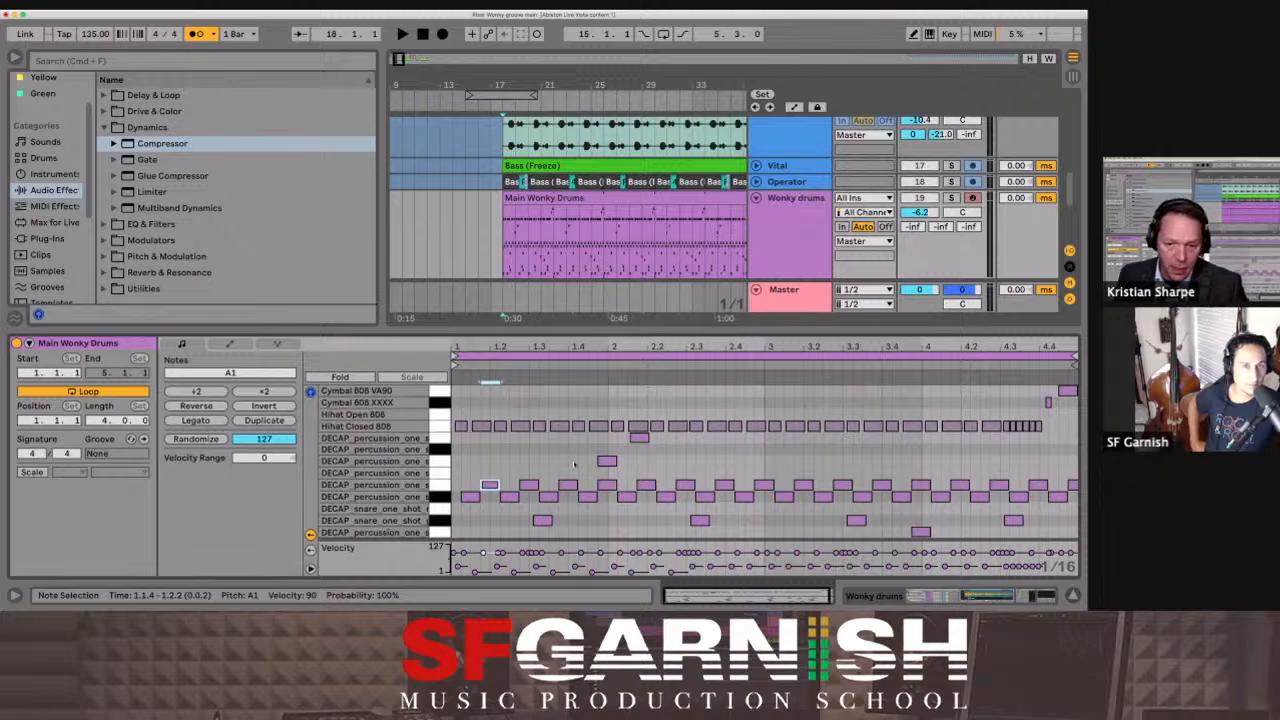
# Step: Open the first Wonky drums track's device chain and examine its Drum Rack and Hihat Closed 808 sample settings
pyautogui.doubleClick(803, 217)
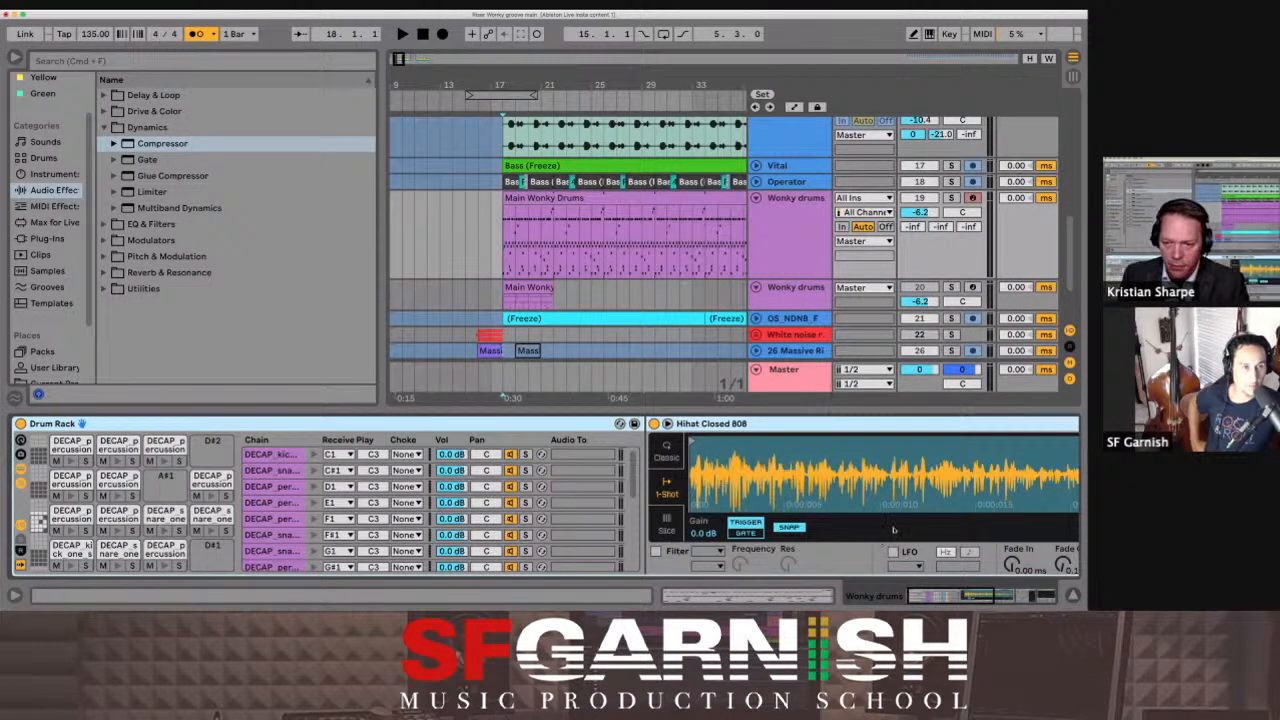
pyautogui.hscroll(6, 893, 530)
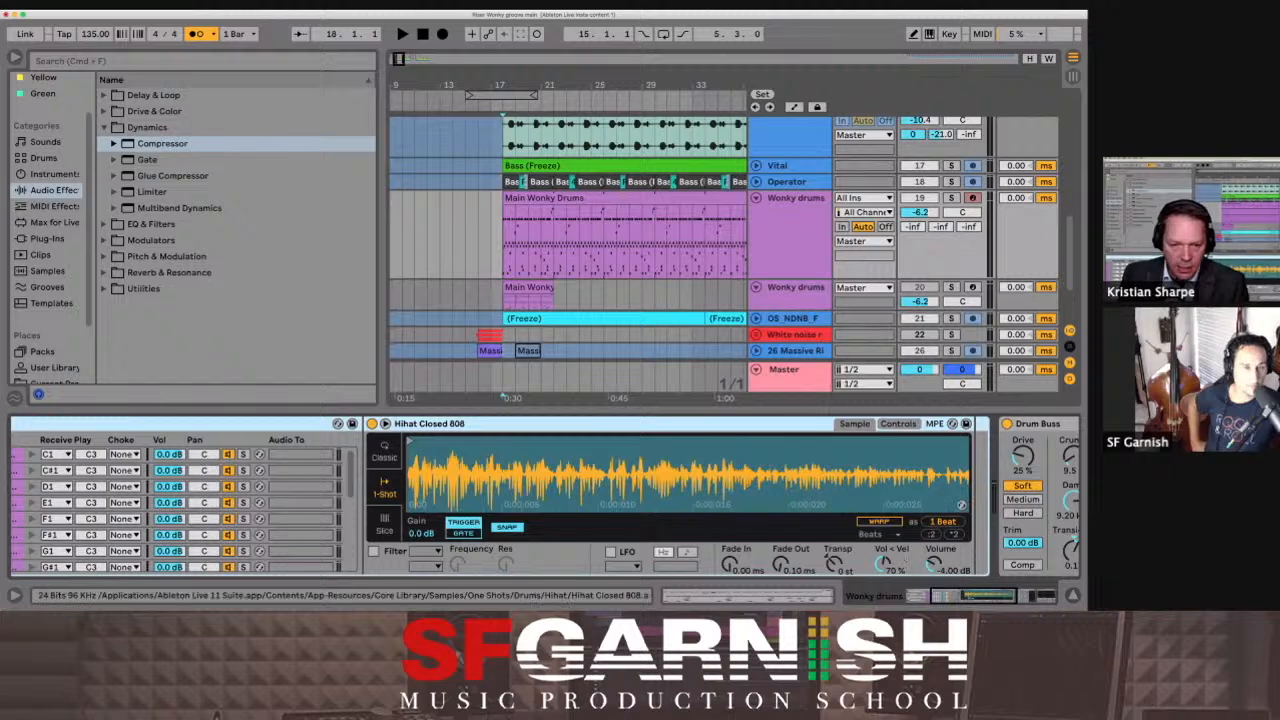
pyautogui.hscroll(-6, 680, 480)
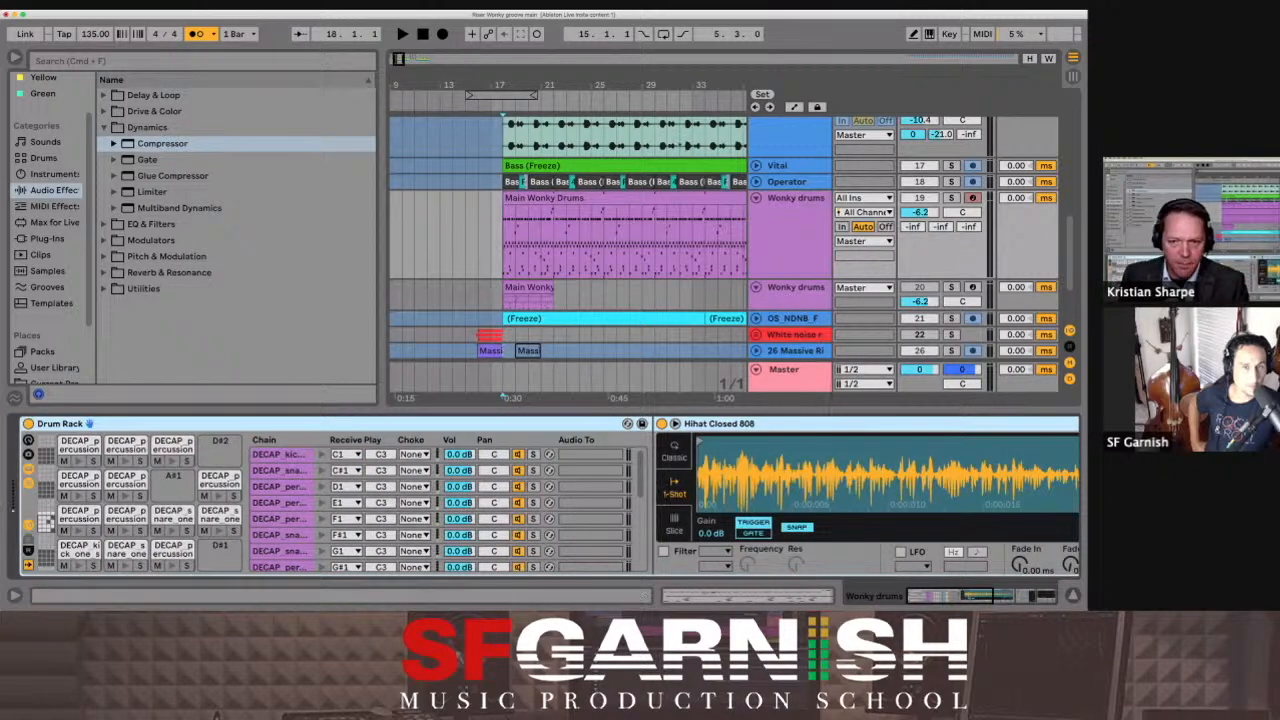
pyautogui.hscroll(-2, 726, 294)
pyautogui.hscroll(-2, 726, 294)
# Step: Reopen the Main Wonky Drums clip's notes and select the F#1 snare note near beat 2.3
pyautogui.click(633, 199)
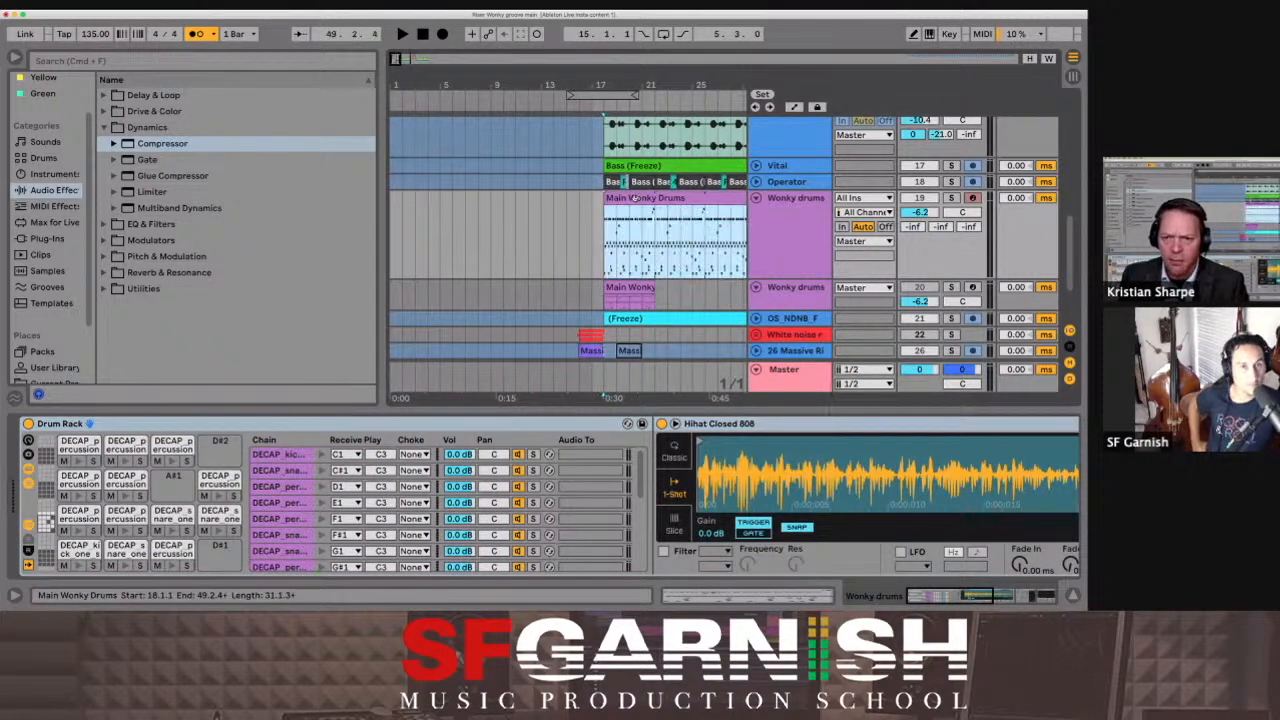
pyautogui.doubleClick(633, 199)
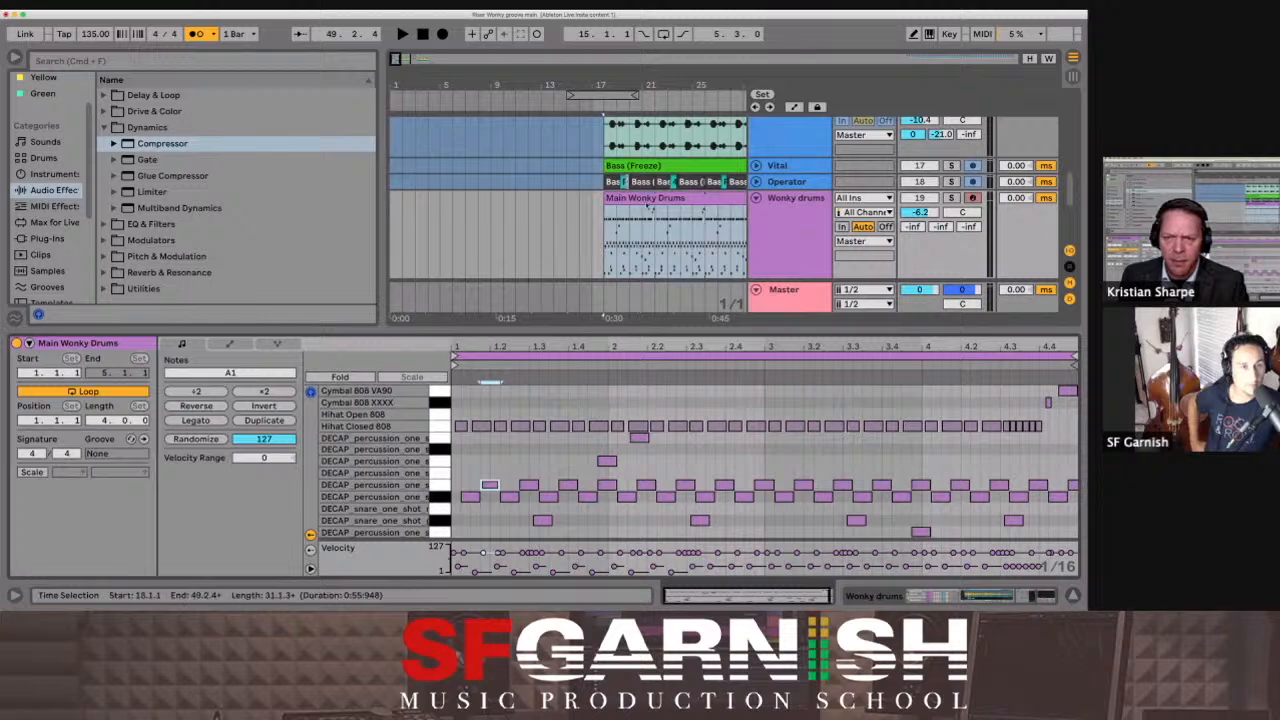
pyautogui.hscroll(2, 668, 224)
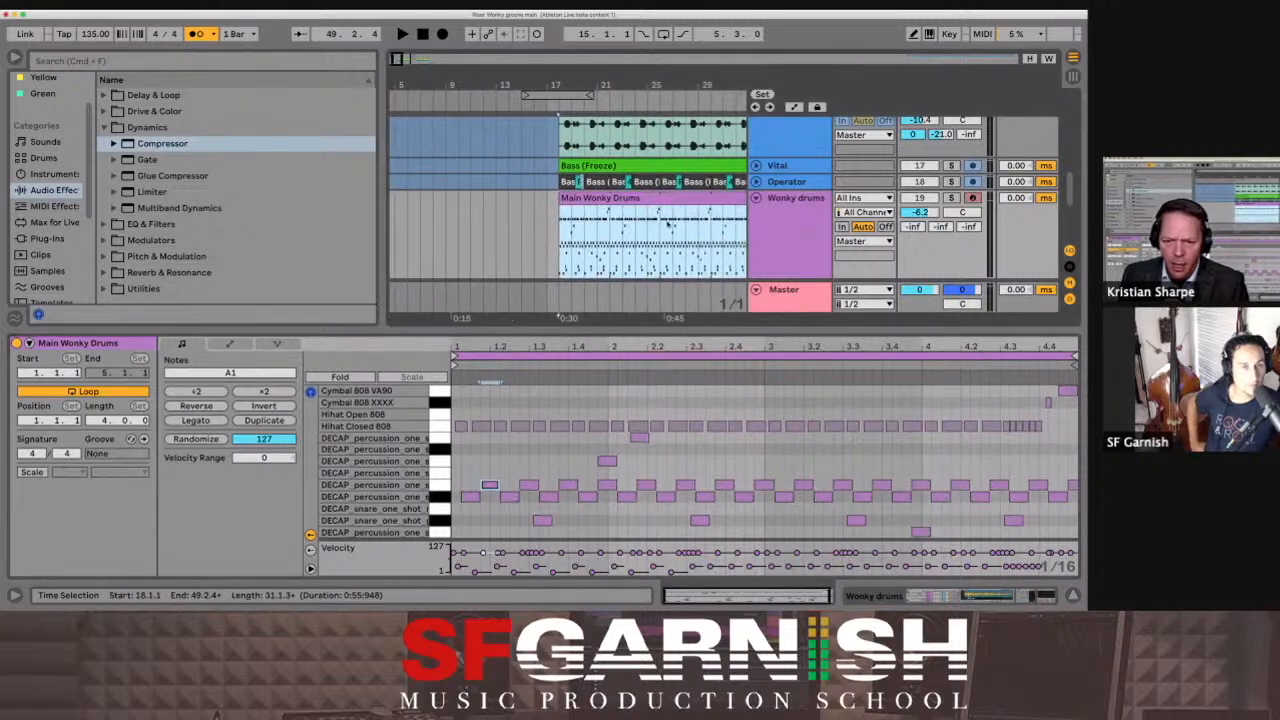
pyautogui.click(715, 470)
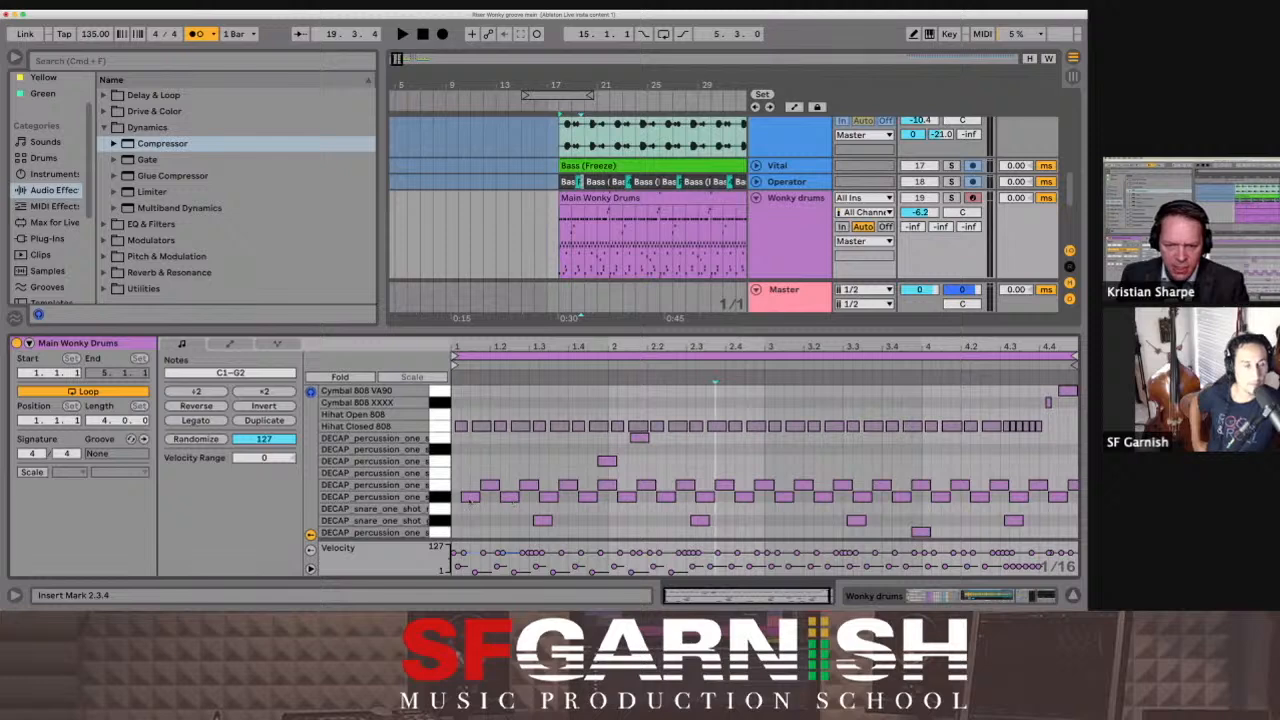
pyautogui.hscroll(-1, 636, 234)
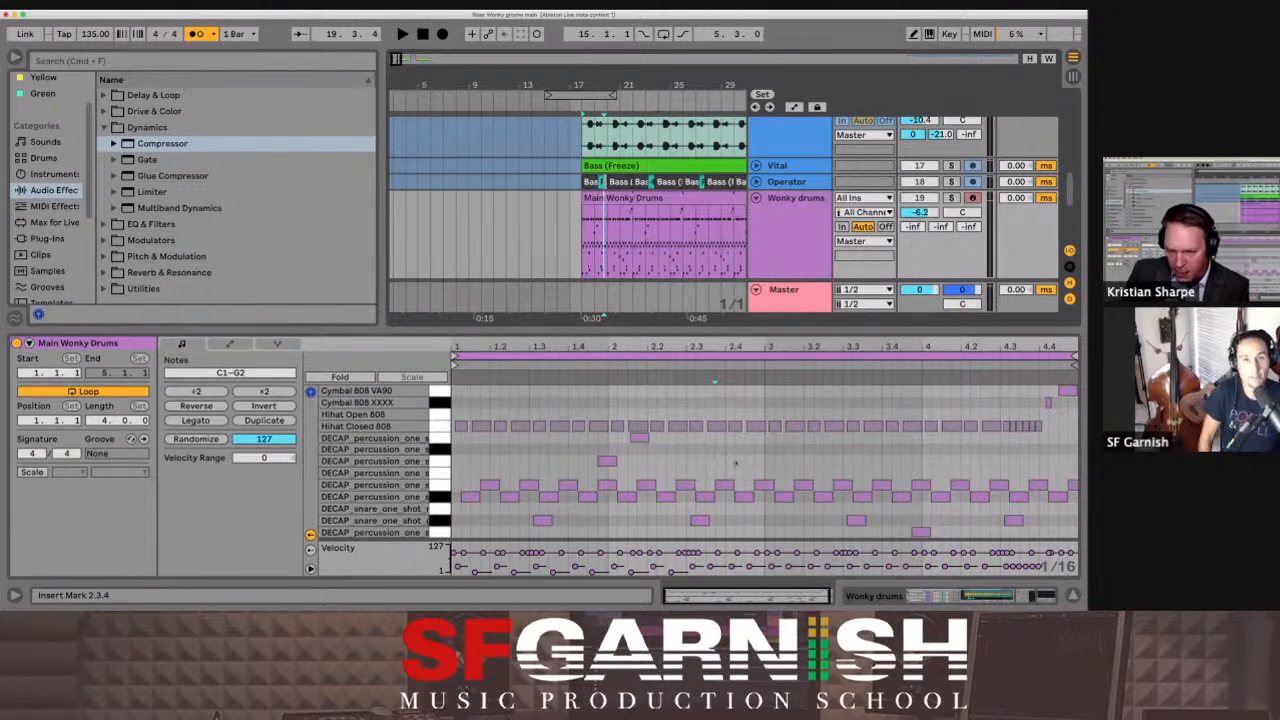
pyautogui.click(700, 520)
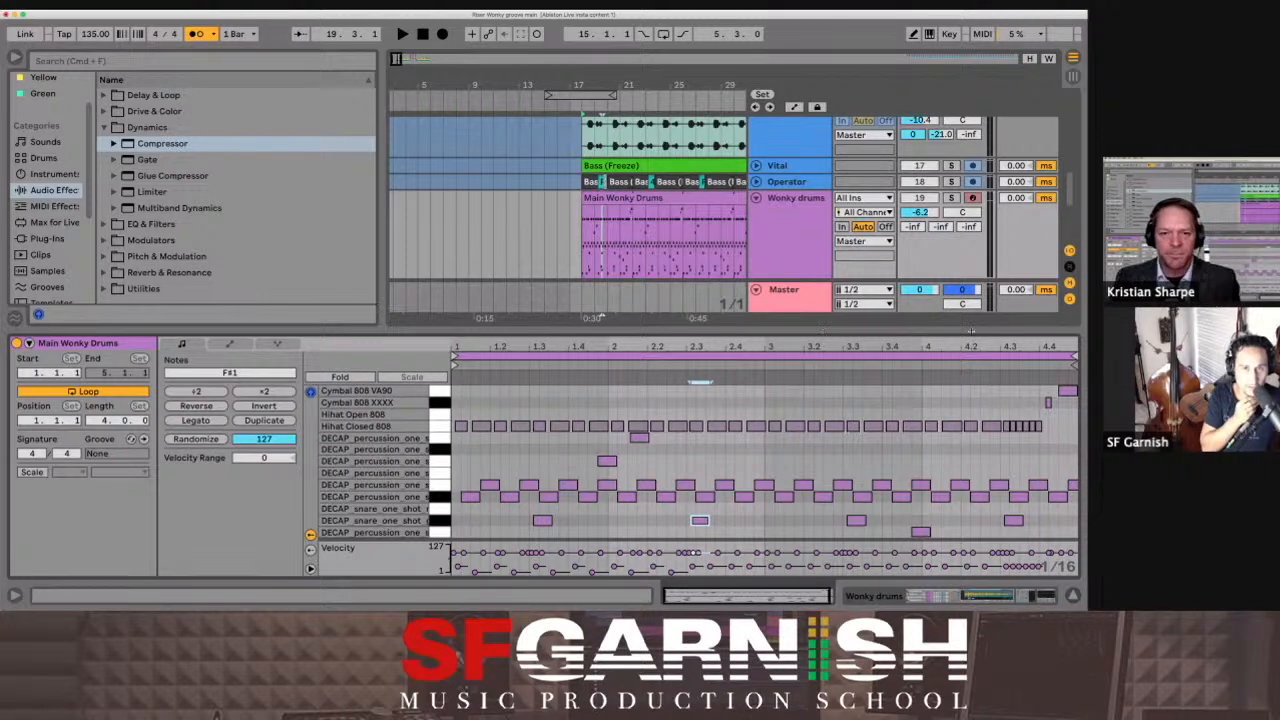
# Step: Hide the browser and the clip's note editor to give the arrangement the full working area
pyautogui.moveTo(586, 76); pyautogui.dragTo(586, 16)
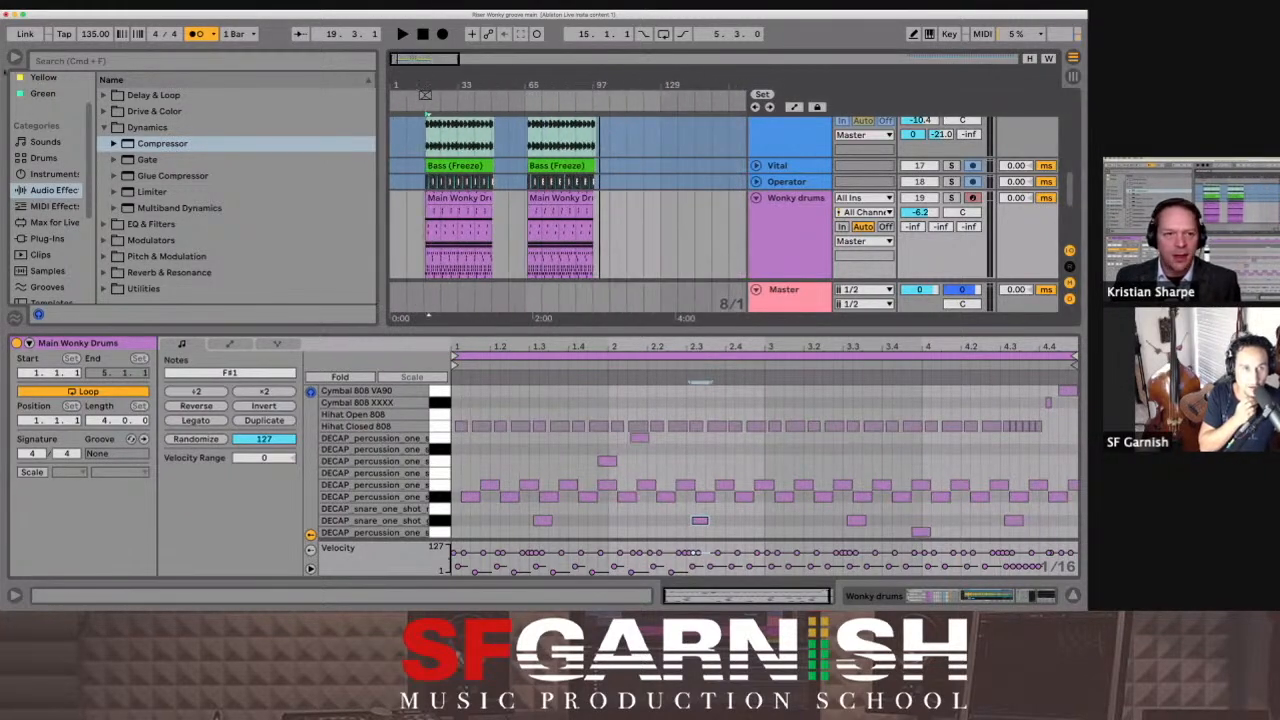
pyautogui.click(17, 60)
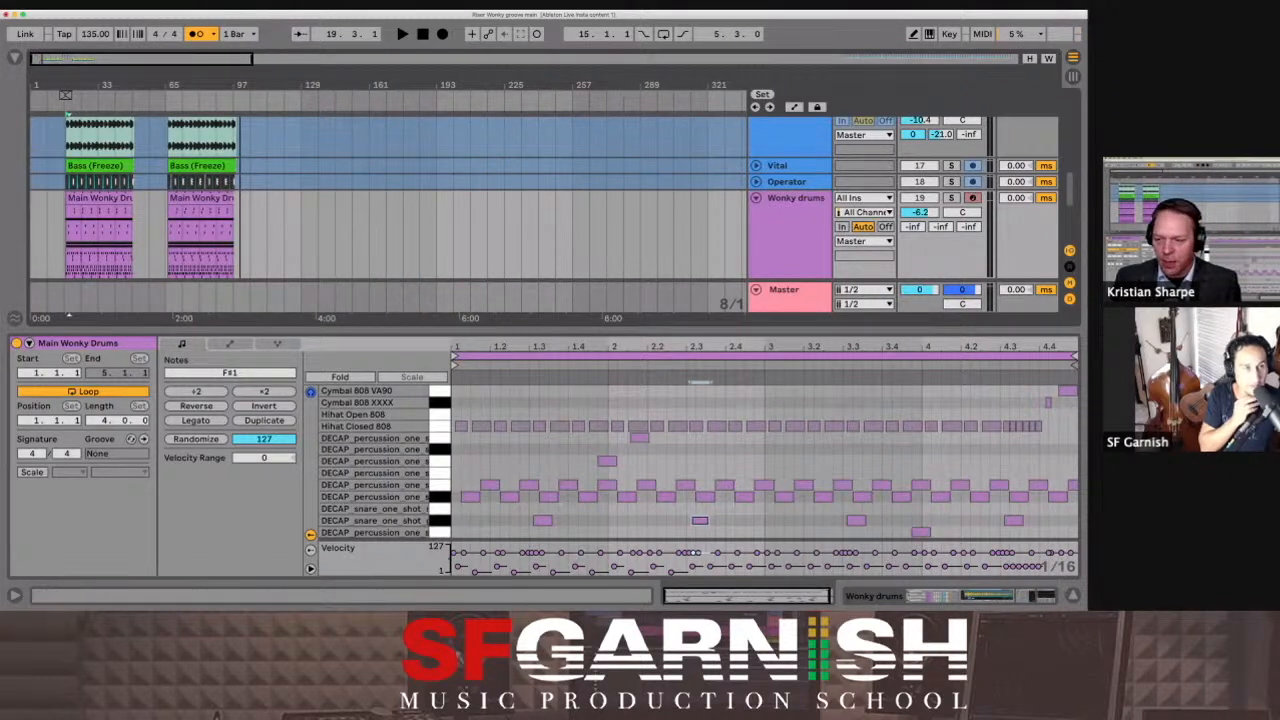
pyautogui.click(1073, 596)
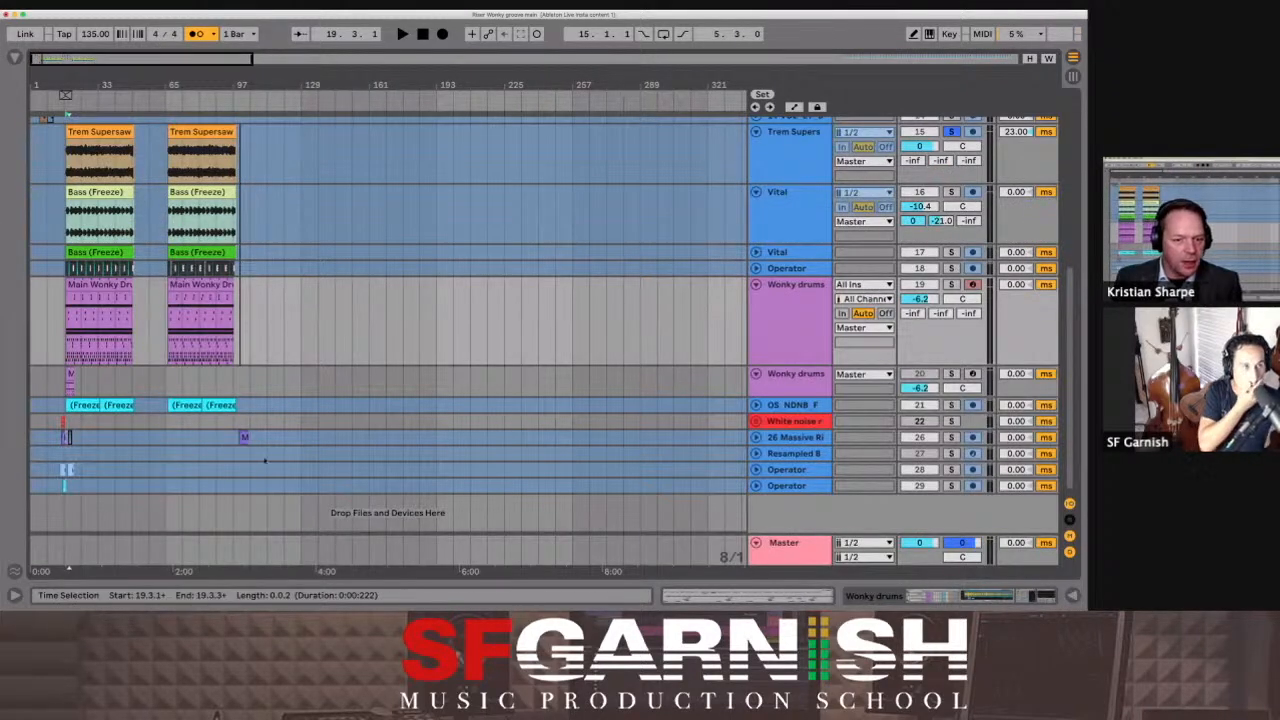
# Step: Examine the arrangement's vocal, supersaw, bass and drum tracks across both Main Wonky Drums sections and the gap between them
pyautogui.scroll(5, 198, 216)
pyautogui.scroll(-5, 240, 170)
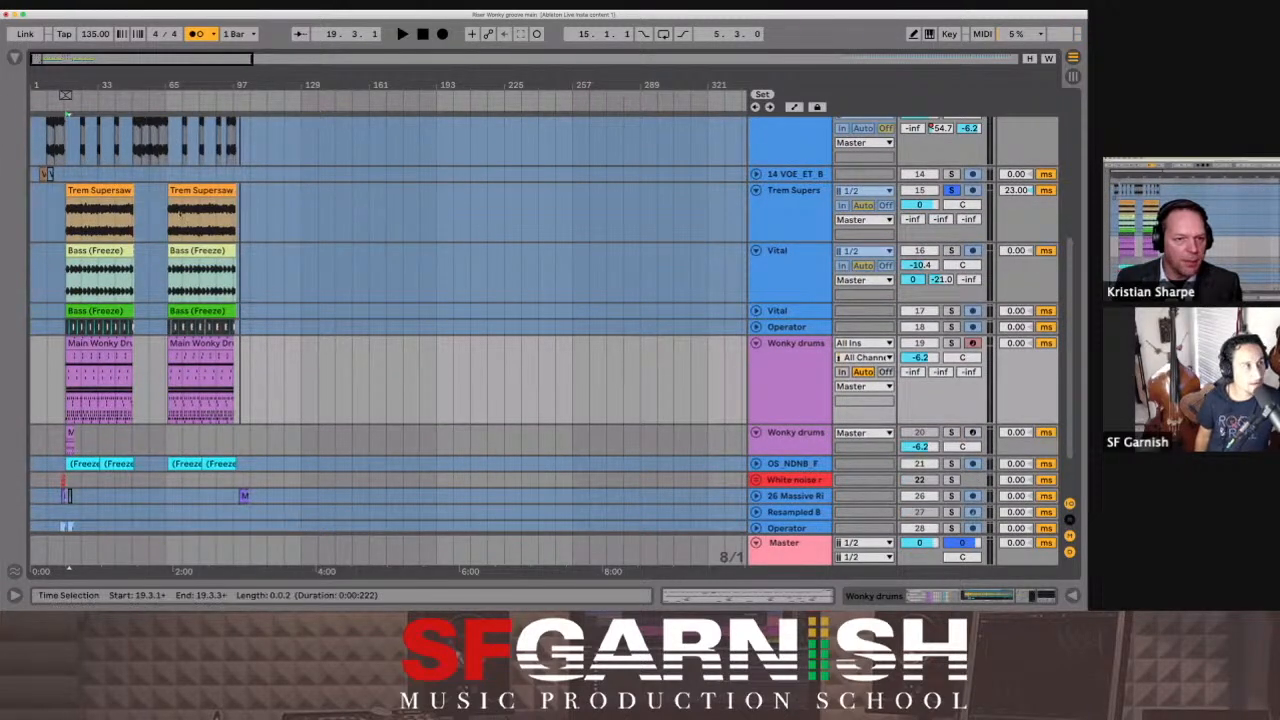
pyautogui.scroll(8, 164, 221)
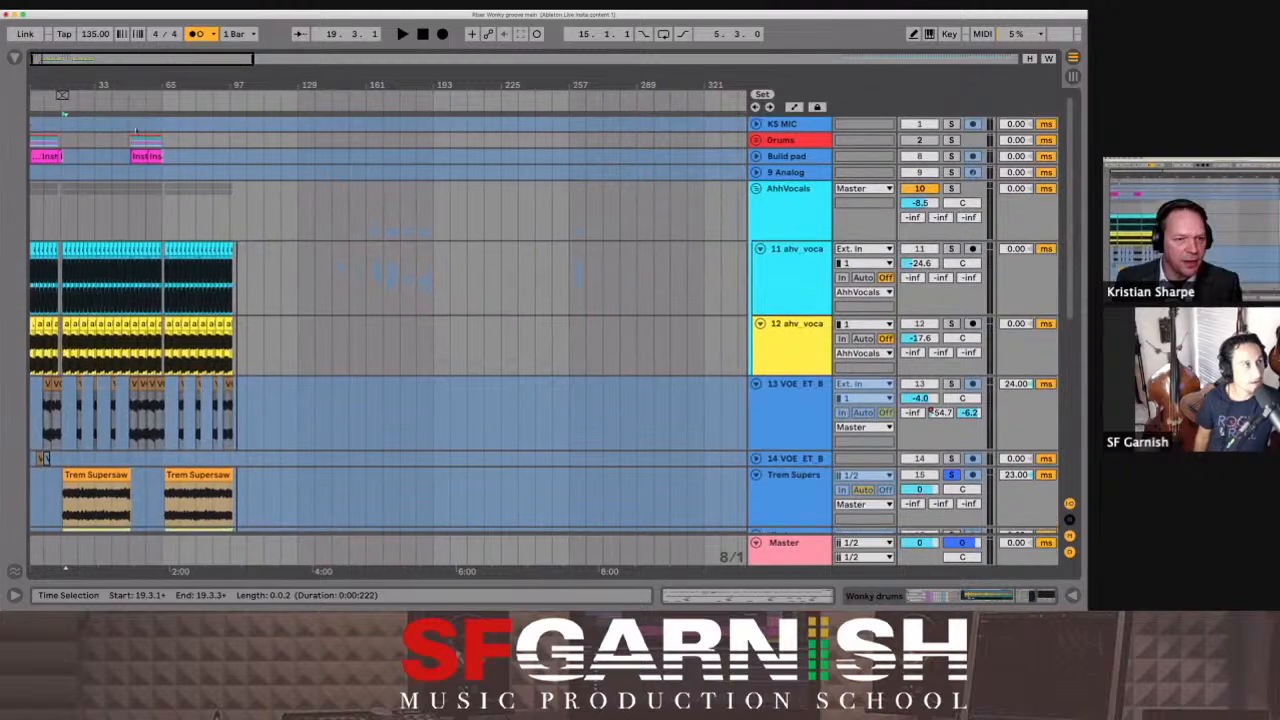
pyautogui.scroll(-6, 173, 256)
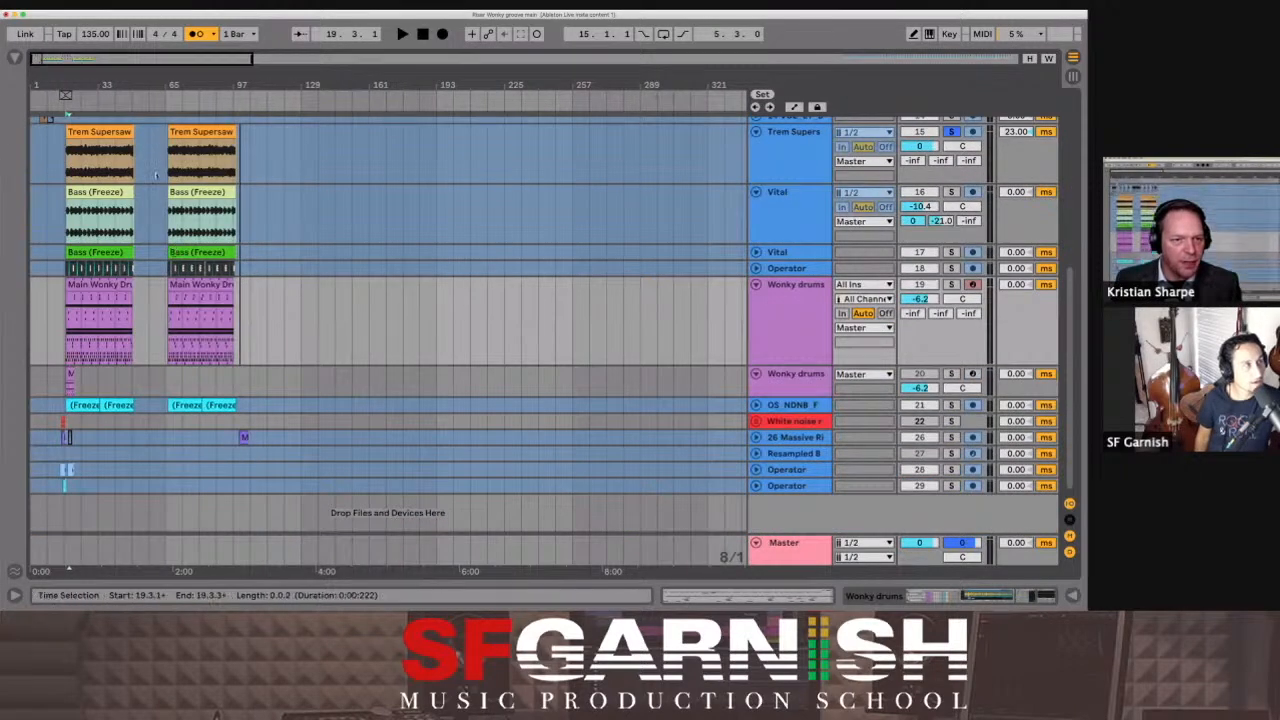
pyautogui.scroll(5, 156, 175)
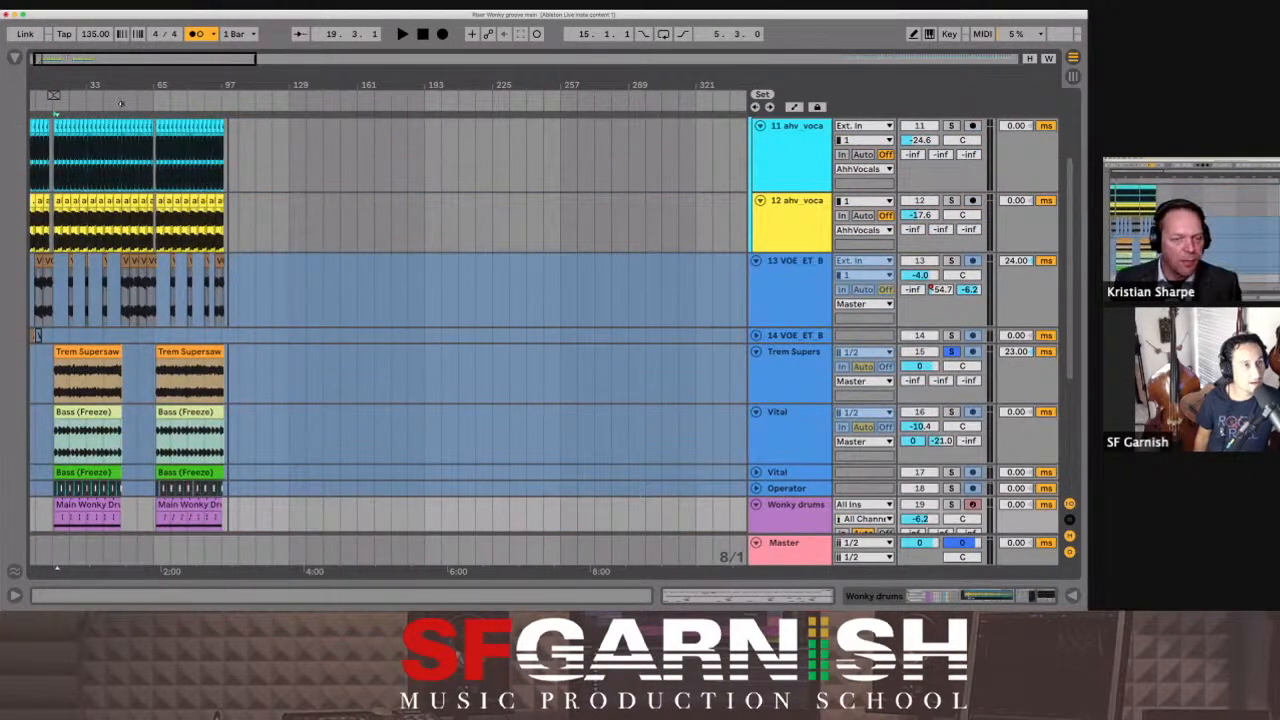
pyautogui.moveTo(134, 85); pyautogui.dragTo(189, 145)
pyautogui.moveTo(366, 288); pyautogui.dragTo(397, 291)
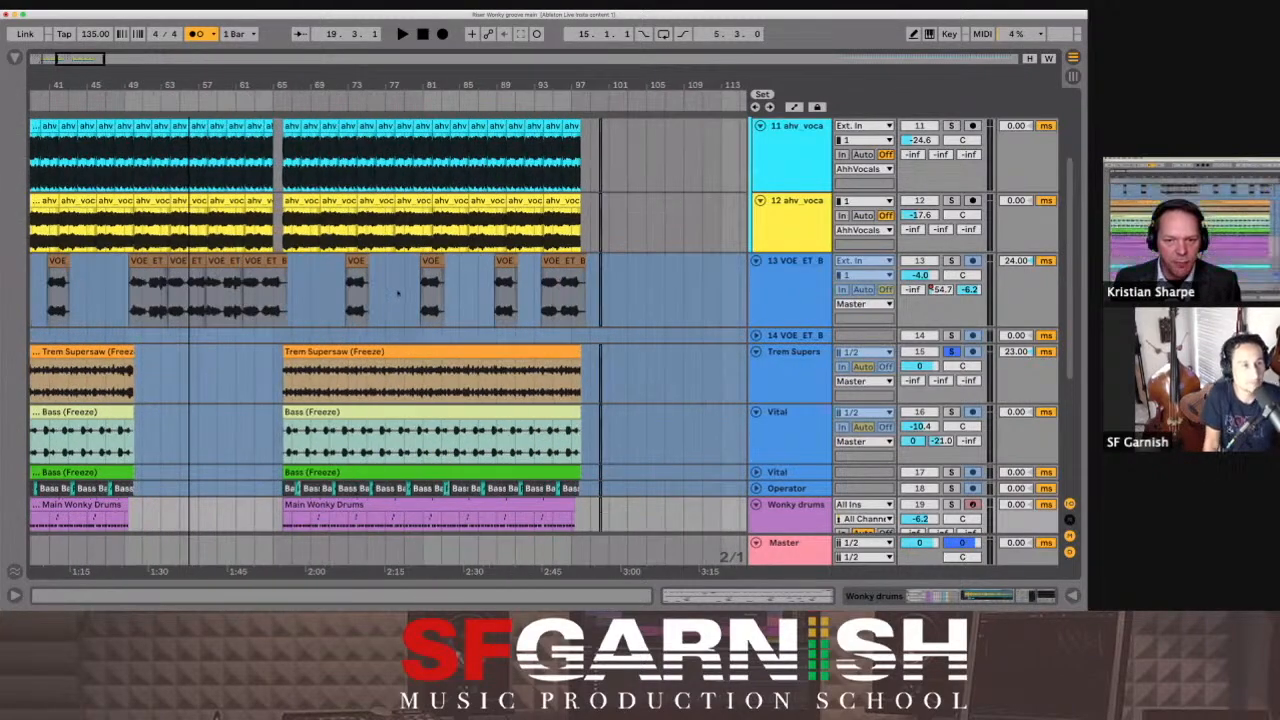
pyautogui.hscroll(-3, 397, 292)
pyautogui.scroll(-2, 397, 294)
pyautogui.scroll(-6, 400, 292)
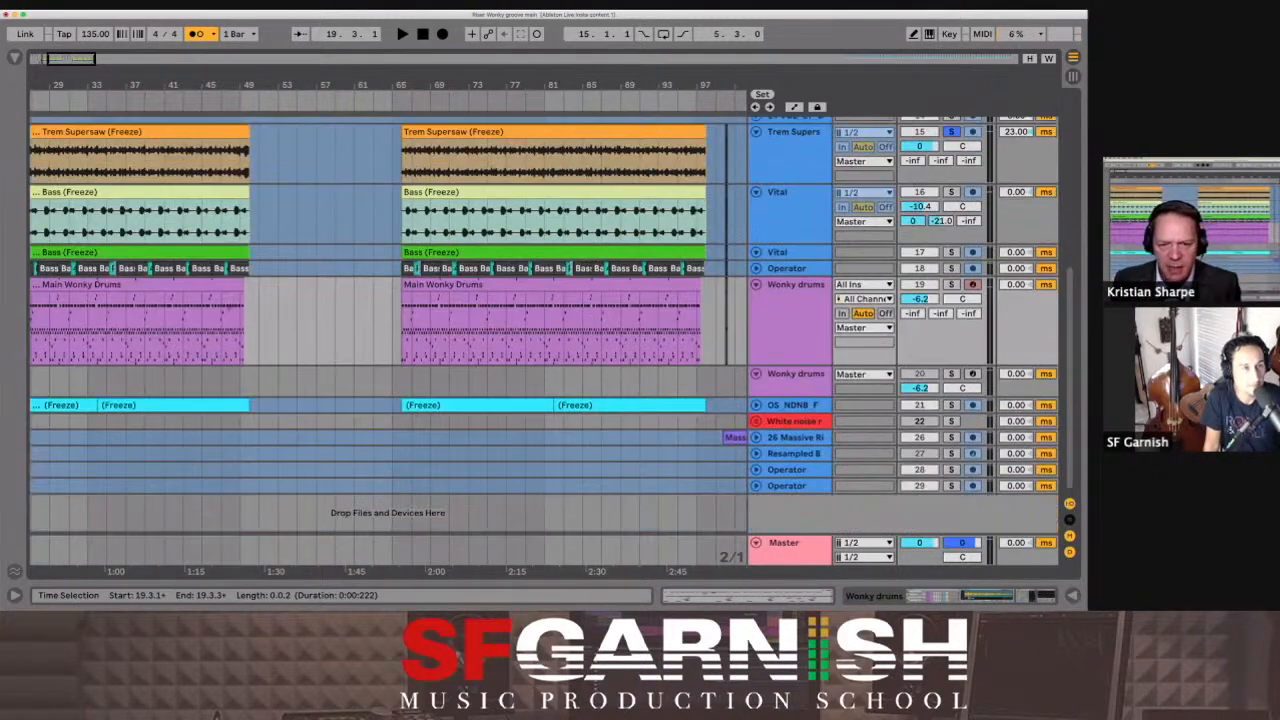
pyautogui.scroll(4, 424, 284)
pyautogui.scroll(3, 404, 305)
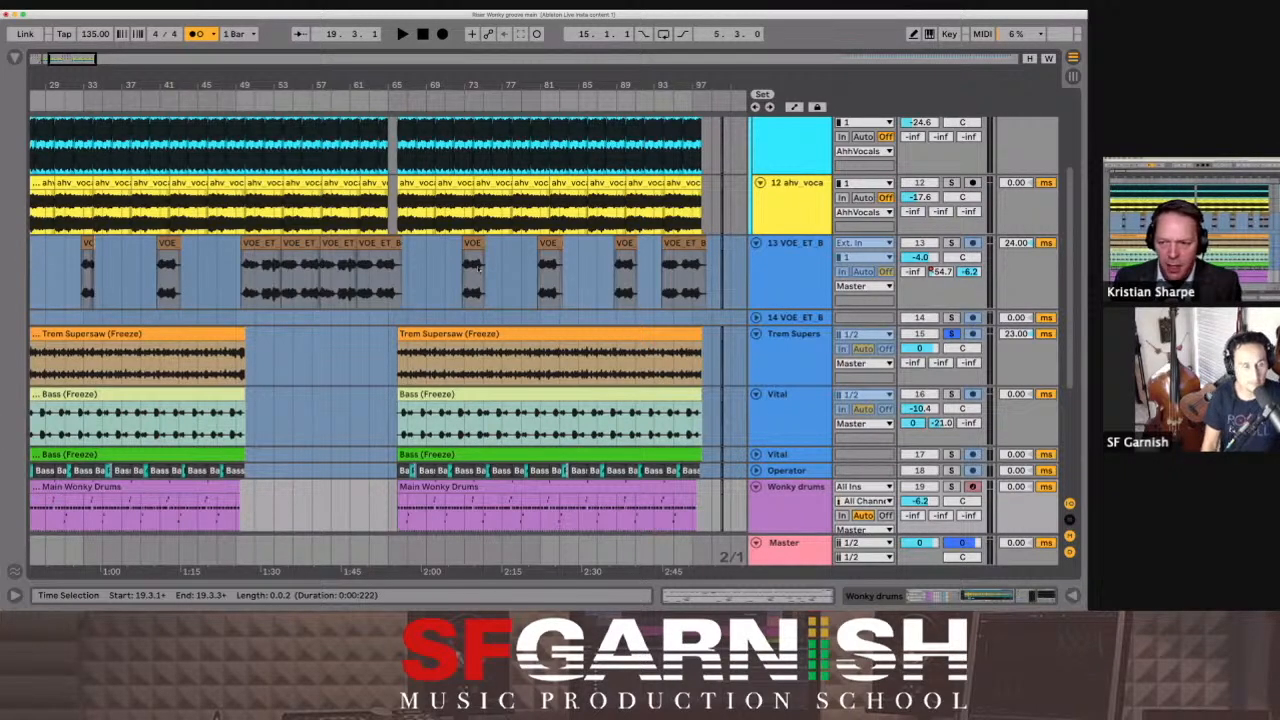
pyautogui.scroll(-5, 470, 277)
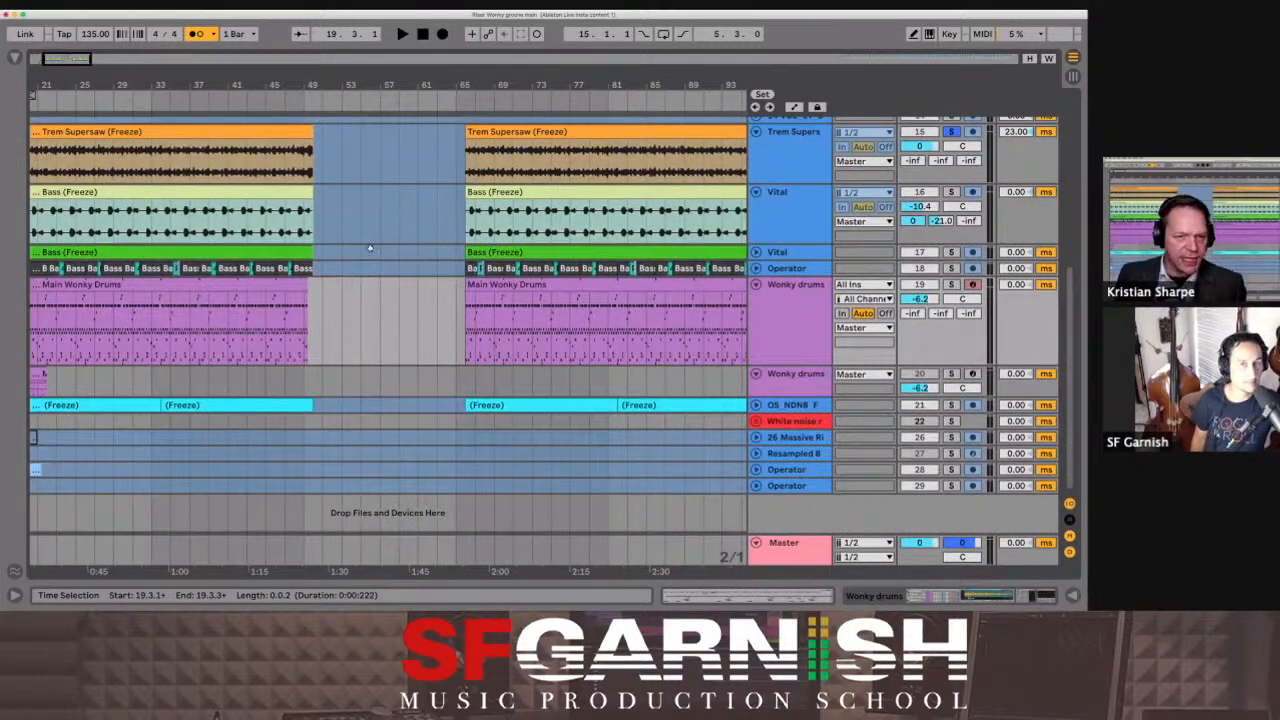
pyautogui.hscroll(-5, 370, 248)
pyautogui.hscroll(5, 370, 248)
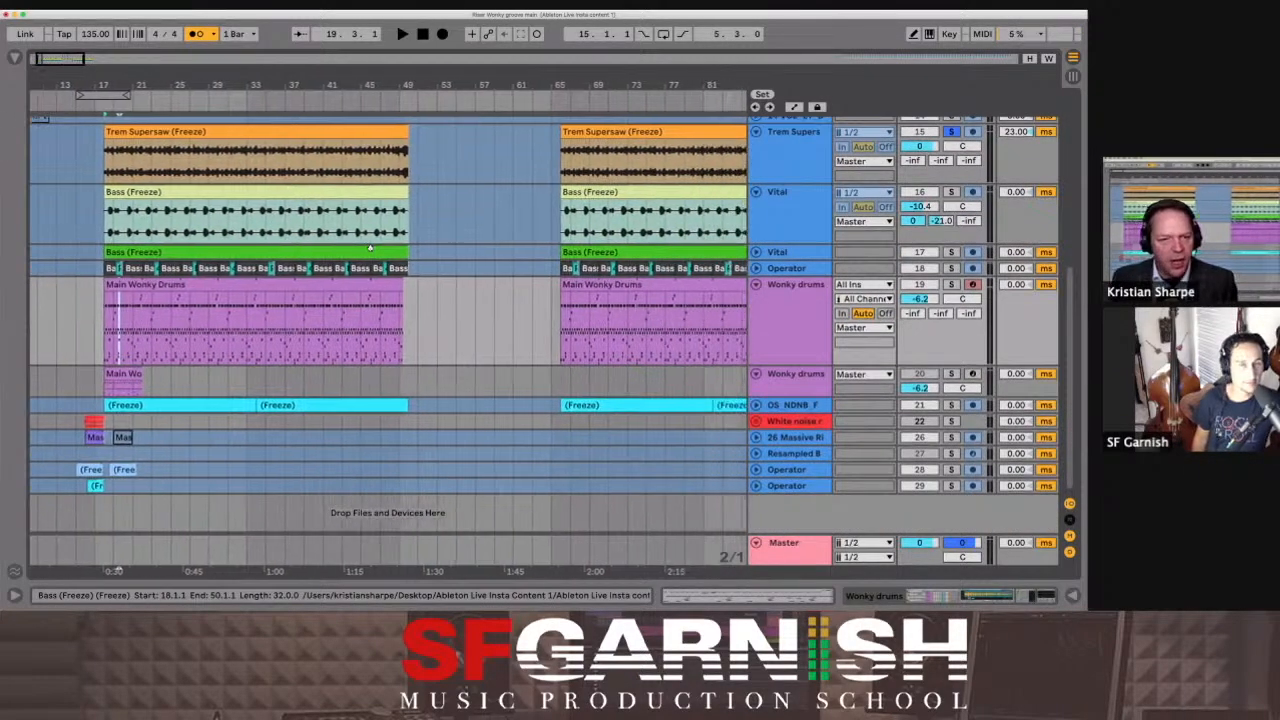
pyautogui.scroll(3, 370, 250)
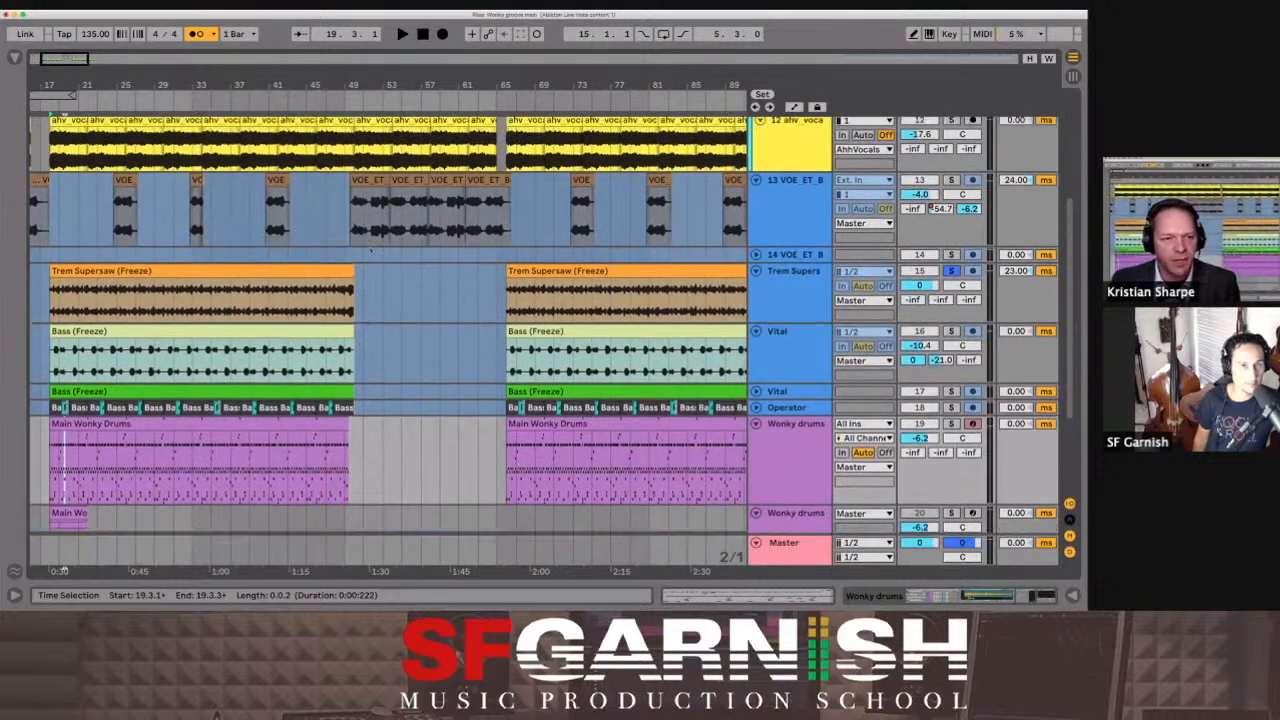
pyautogui.hscroll(4, 430, 242)
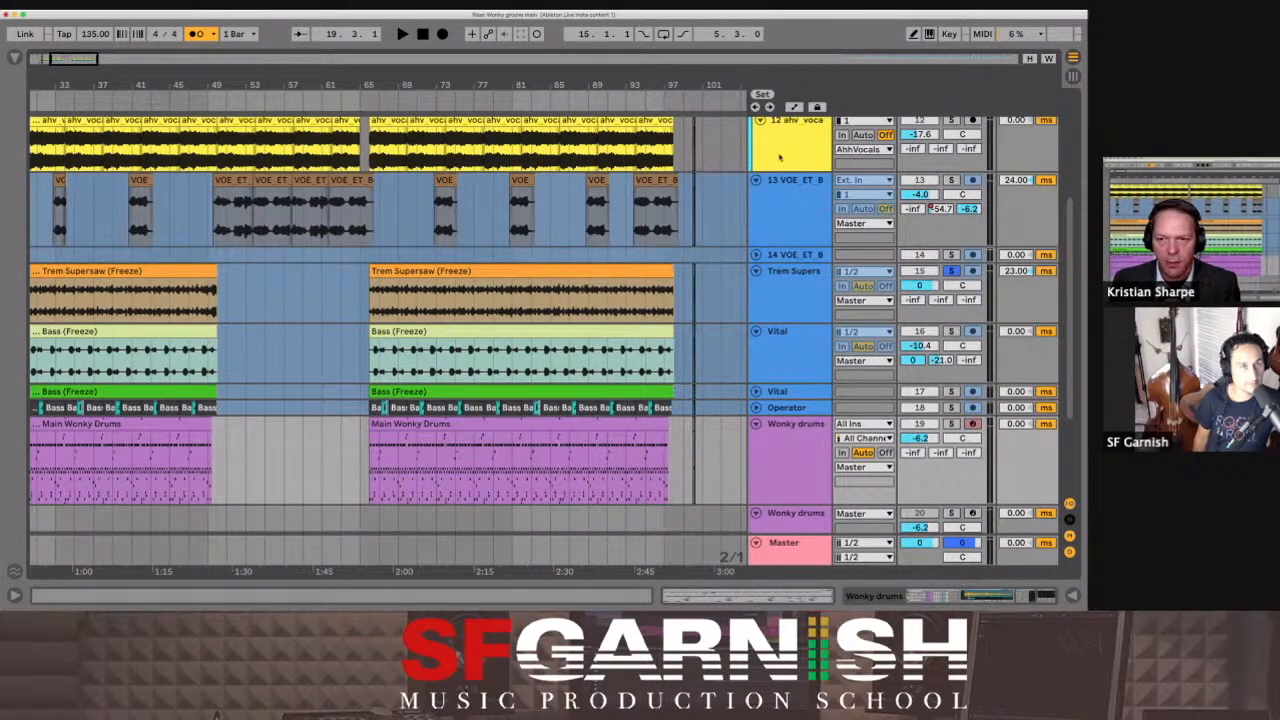
# Step: Collapse all tracks in the arrangement and review the compact layout through the song's end
pyautogui.hotkey('alt', 'u')
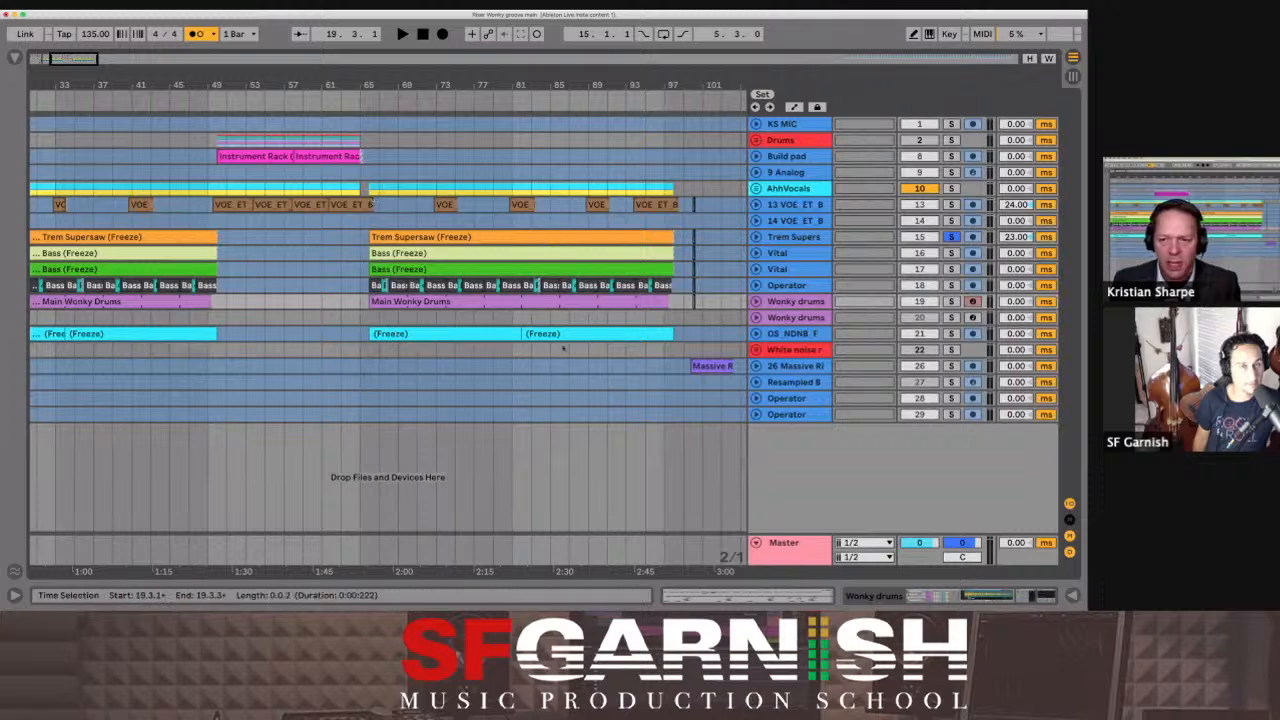
pyautogui.hscroll(8, 644, 379)
pyautogui.hscroll(10, 644, 379)
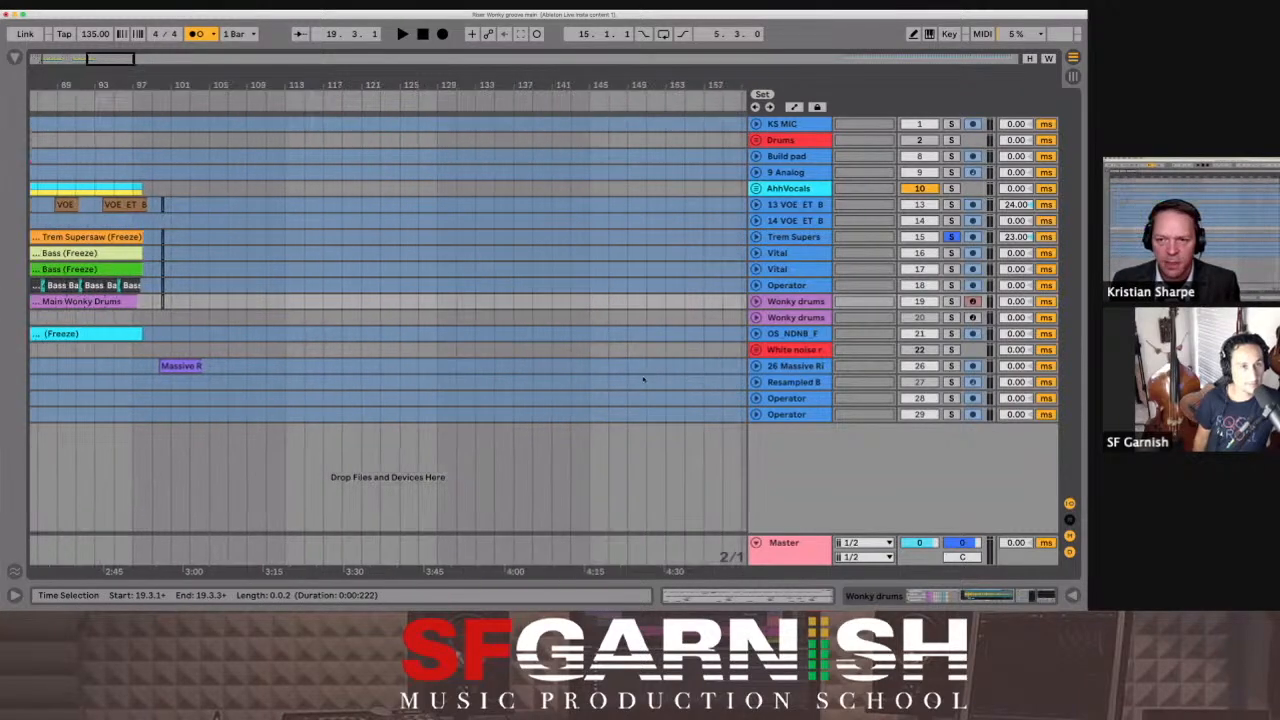
pyautogui.hscroll(-11, 570, 380)
pyautogui.hscroll(-6, 570, 380)
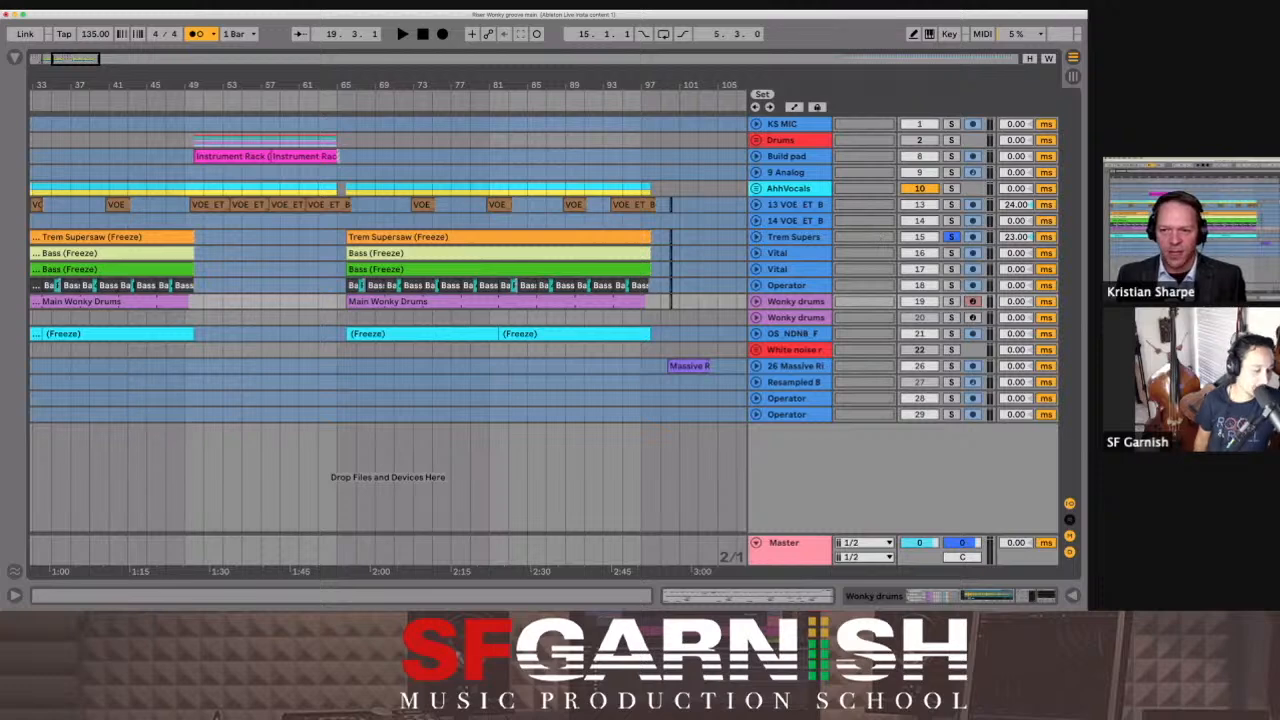
# Step: Select the one-bar range from 100.1.1 to 101.1.1 across the 13 VOE track through the first Wonky drums track
pyautogui.moveTo(683, 205); pyautogui.dragTo(668, 306)
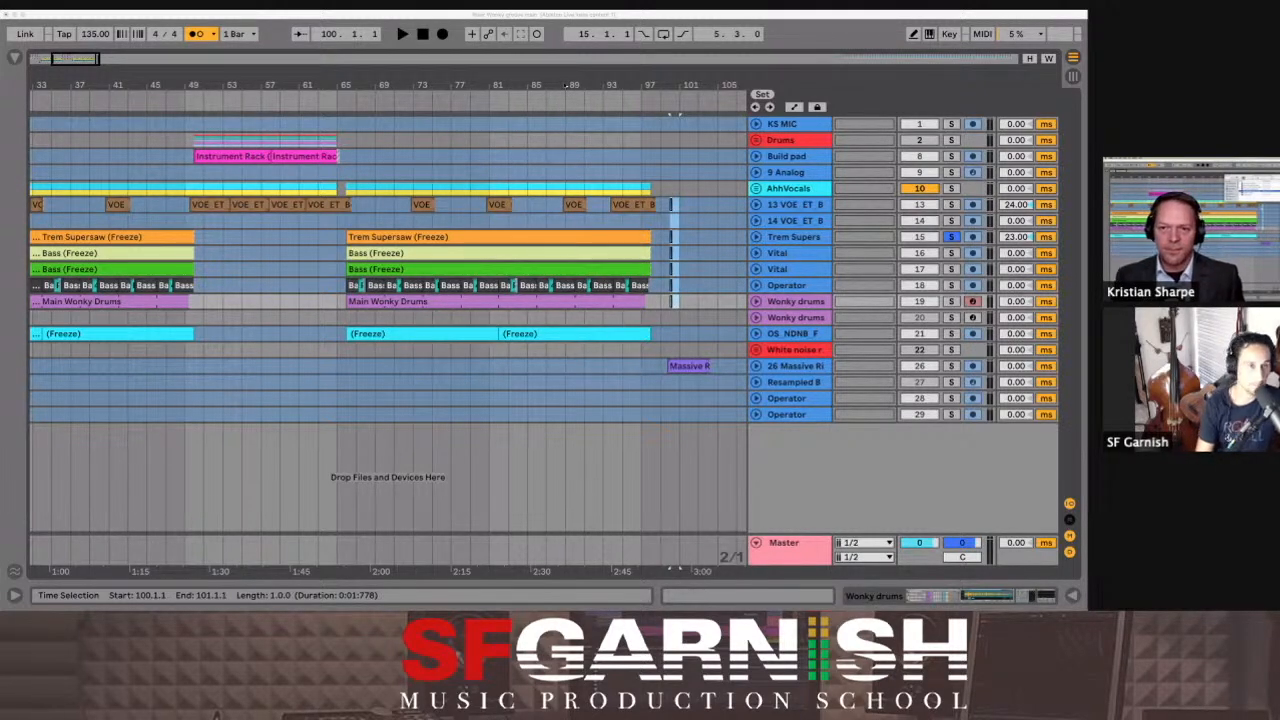
pyautogui.click(567, 86)
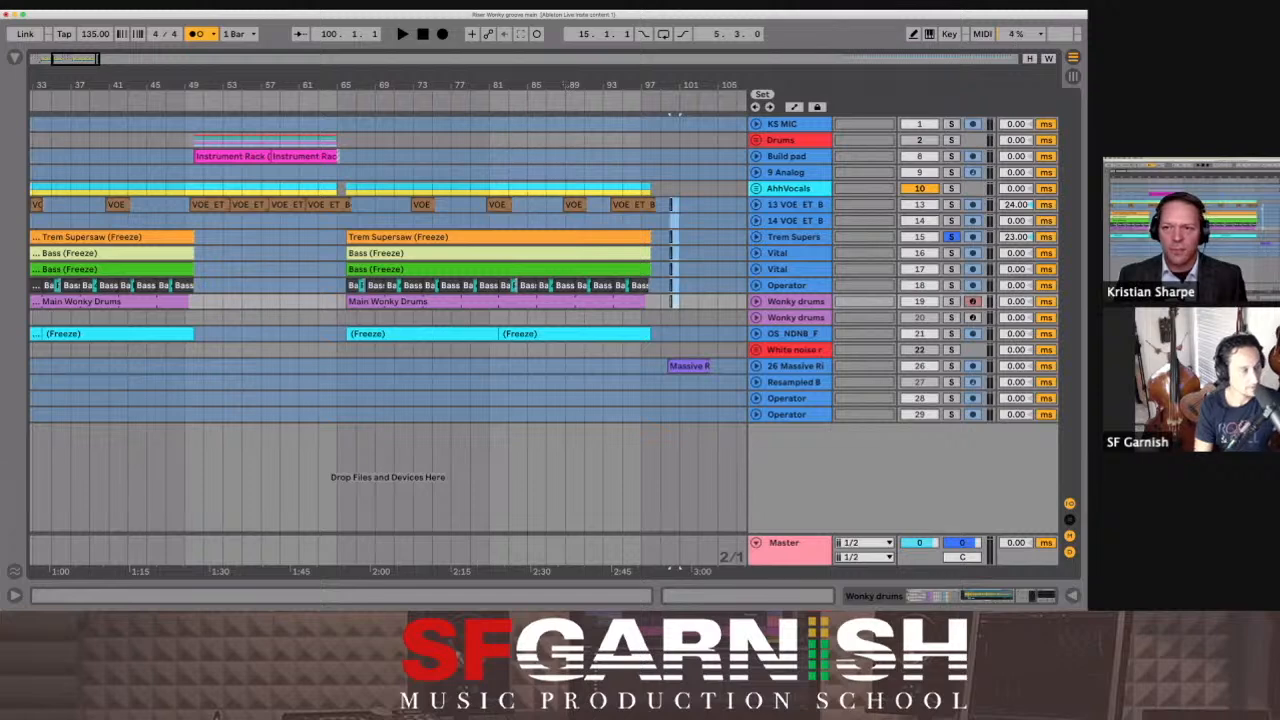
pyautogui.press('super+Tab')
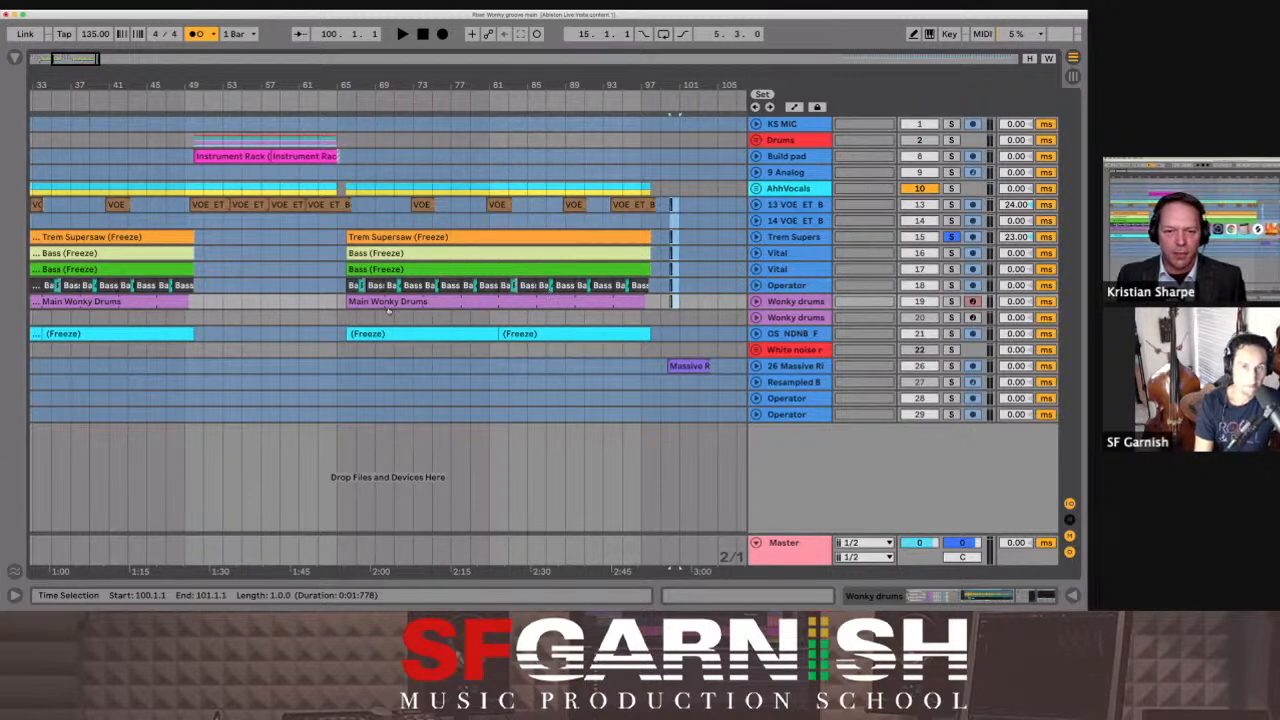